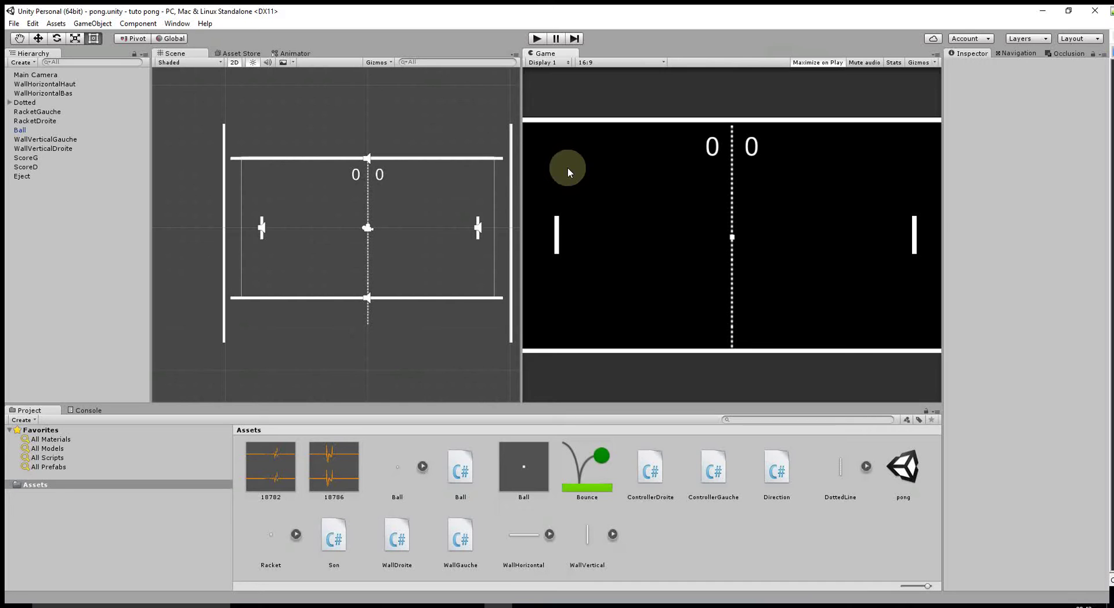
Step: Start the pong game in Play mode and rally with both paddles using W/S and the arrow keys
left_click(537, 38)
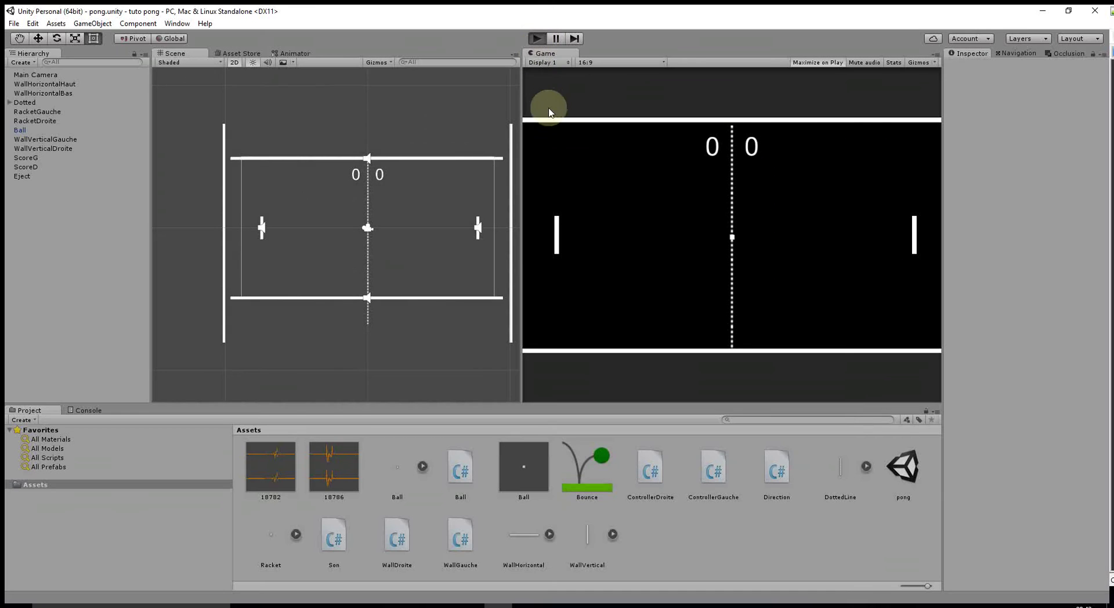
key("Down")
key("s")
key("w")
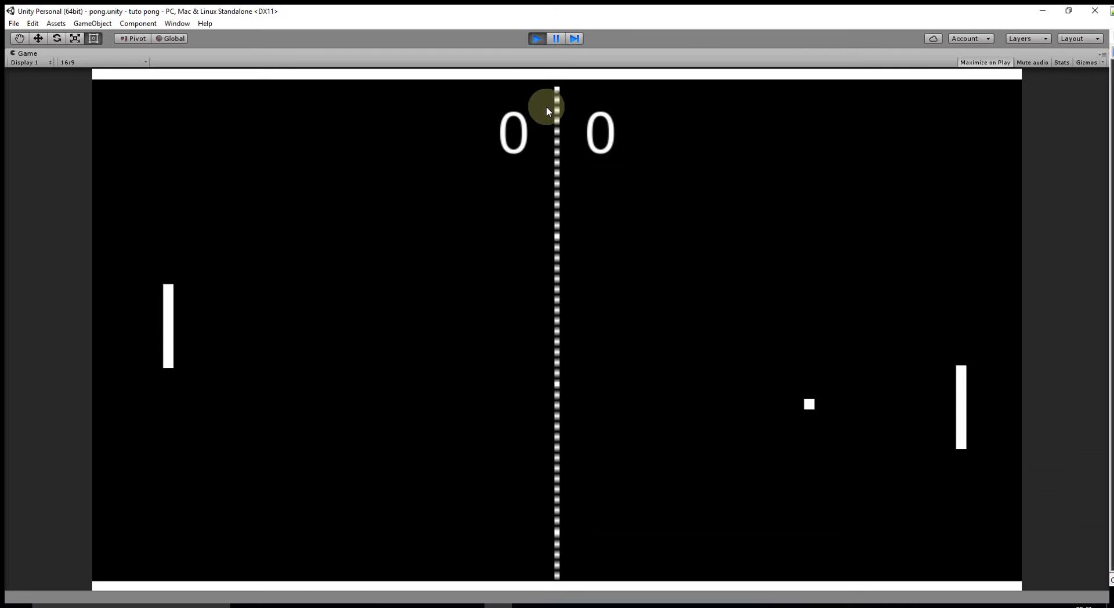
key("Down")
key("Up")
key("s")
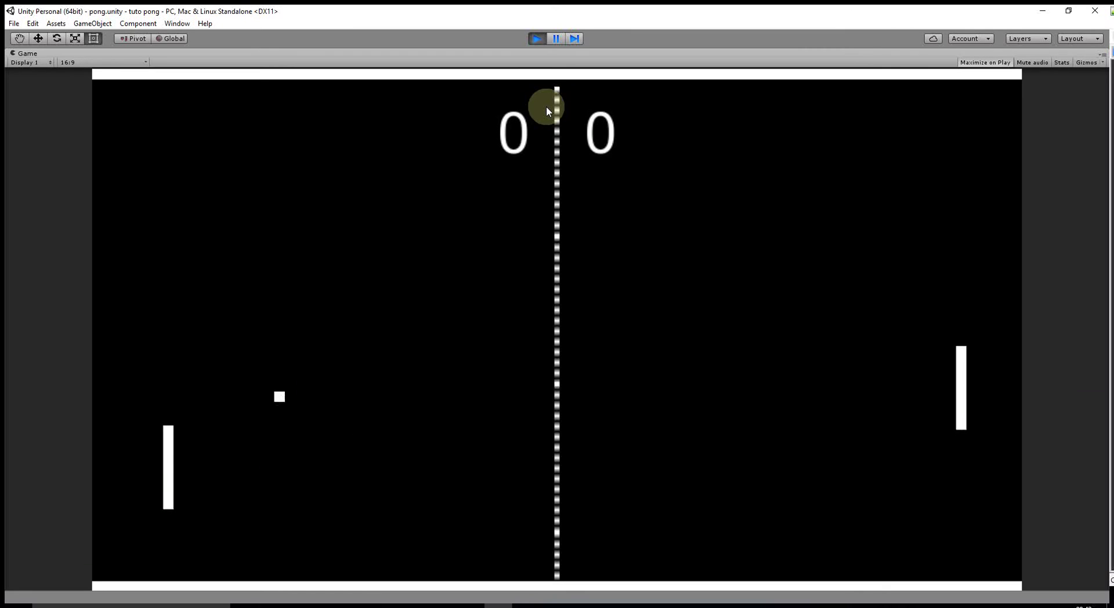
key("Up")
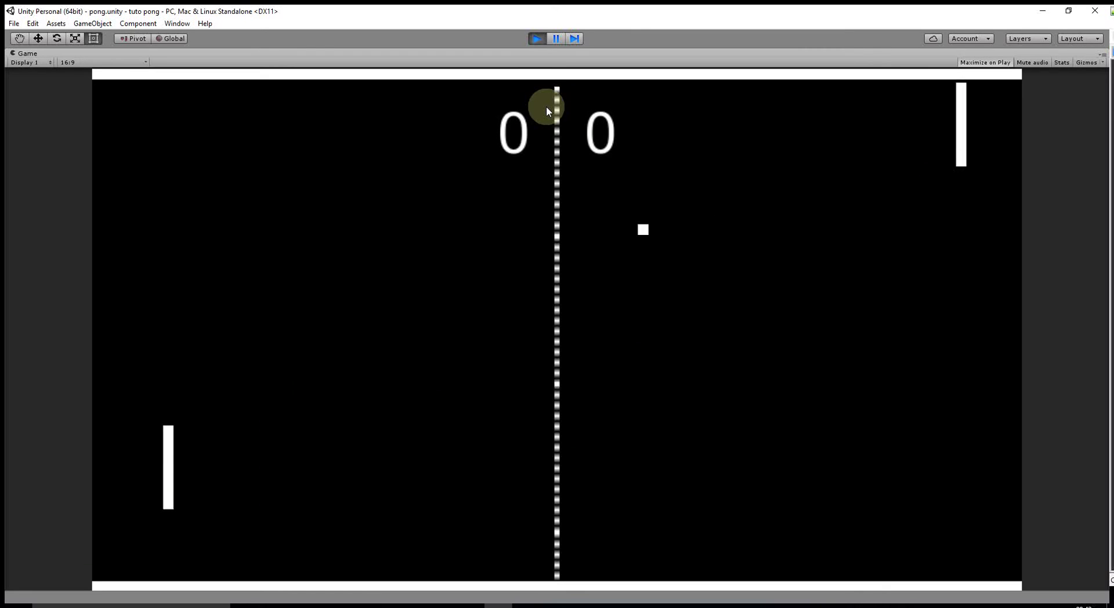
key("Down")
key("s")
key("w")
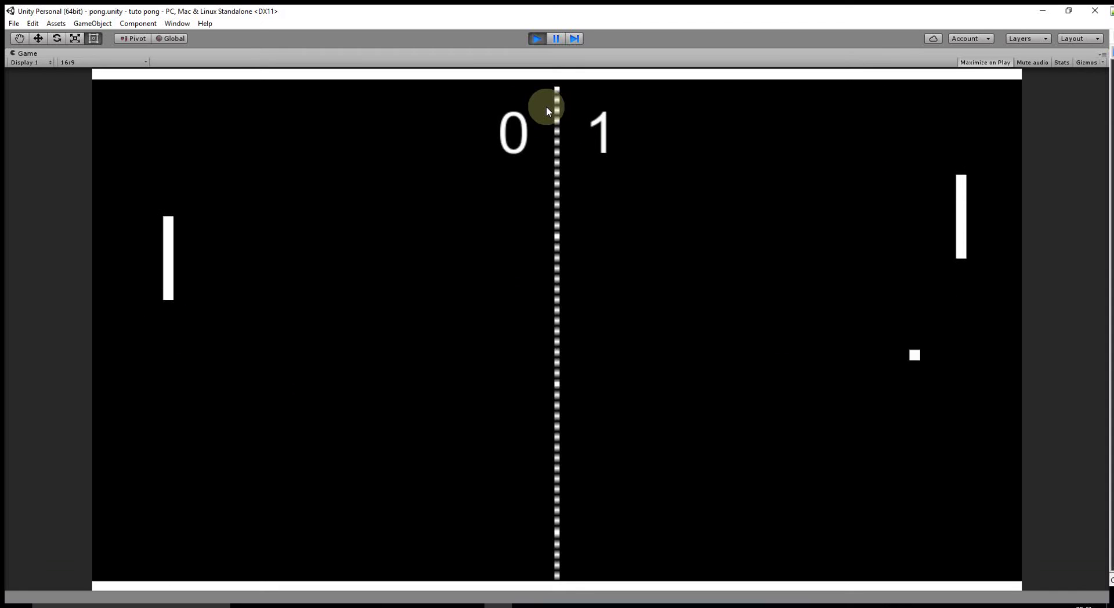
key("Down")
key("s")
key("Down")
key("Up")
key("s")
key("w")
key("s")
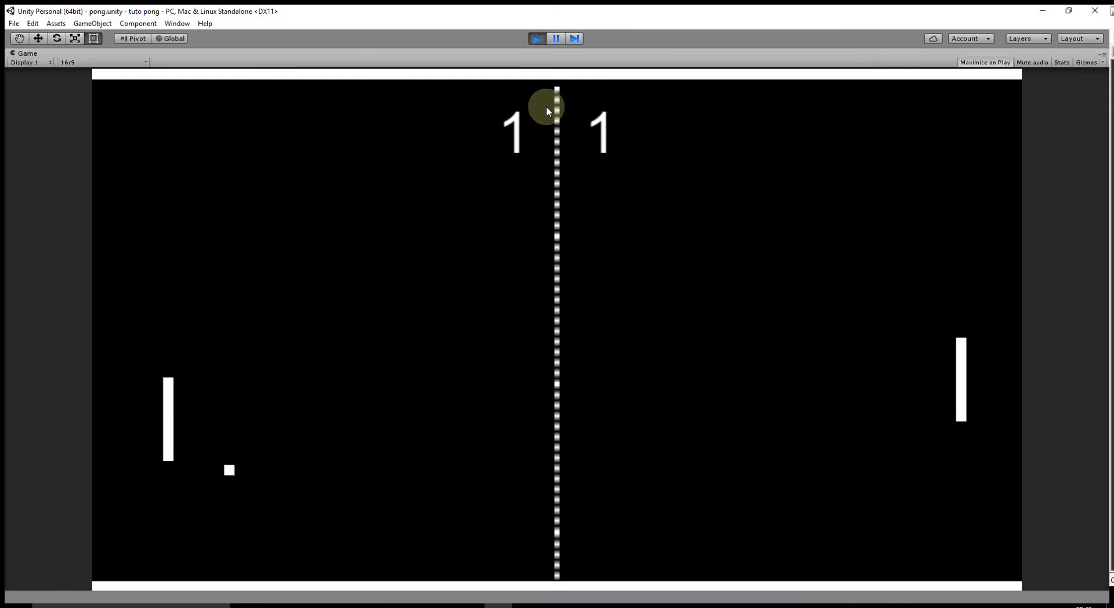
key("w")
key("Down")
Step: Keep playing points until the score reaches 2–1, then stop the game
key("s")
key("w")
key("w")
key("w")
key("s")
key("Up")
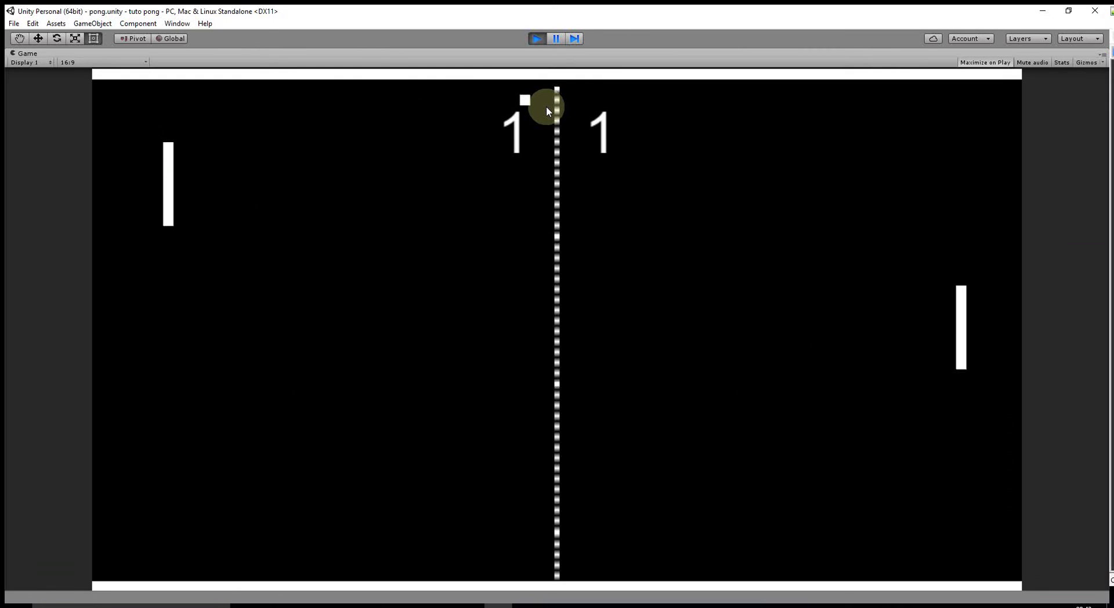
key("Up")
key("s")
key("Down")
key("s")
key("s")
key("w")
key("w")
key("w")
key("Down")
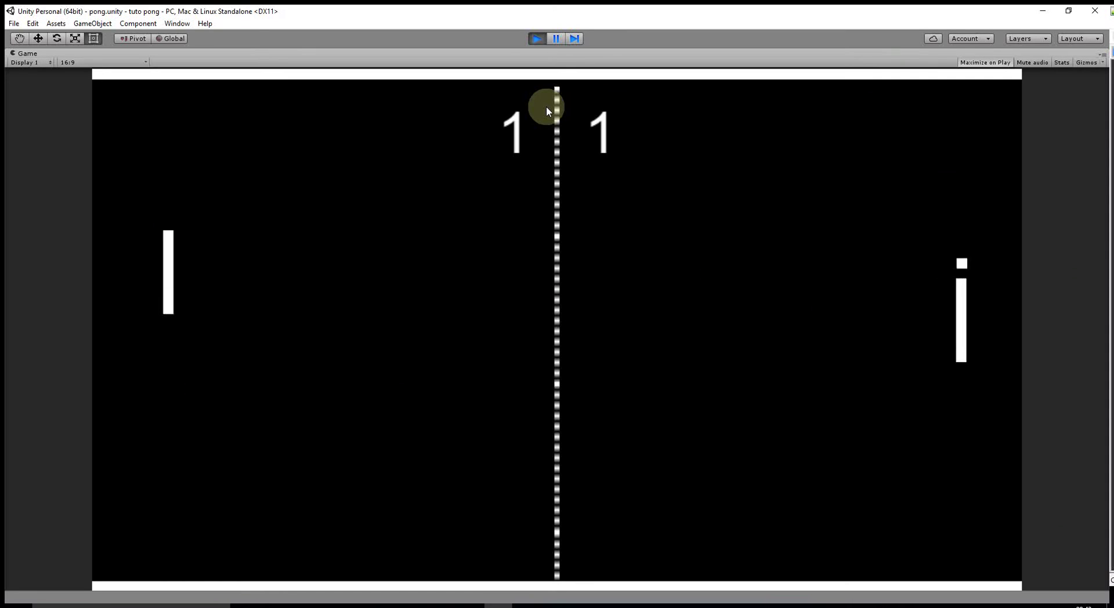
key("Up")
key("s")
key("w")
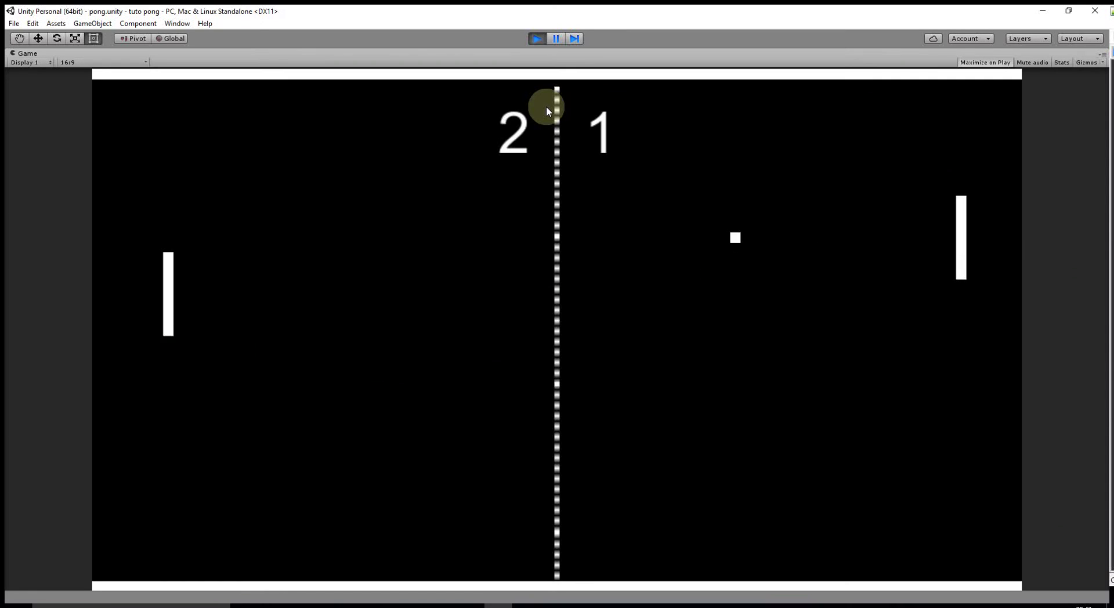
key("Up")
key("s")
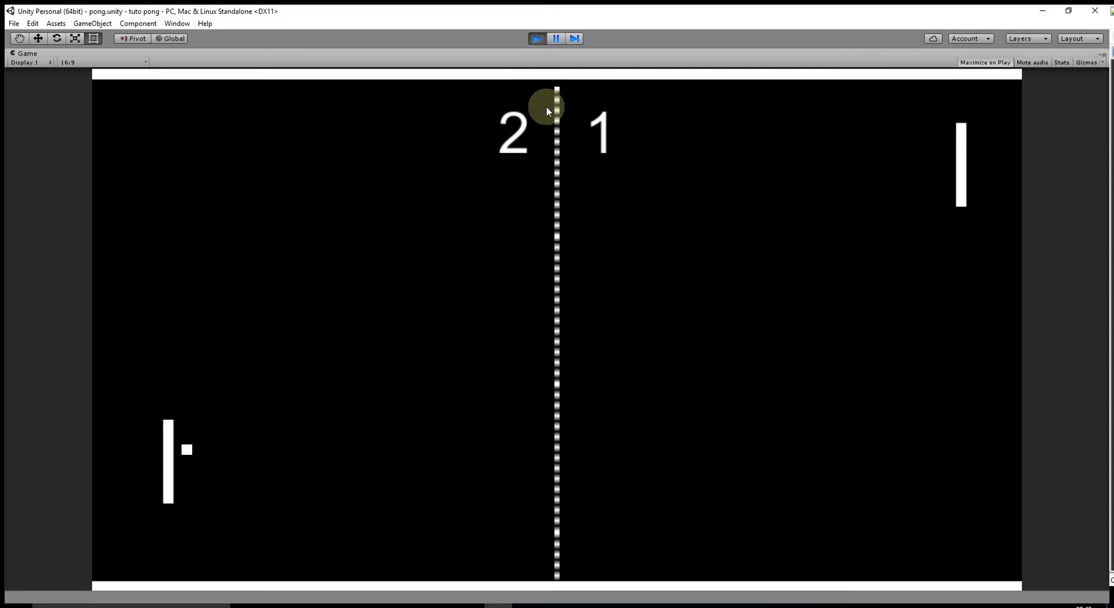
key("w")
key("Down")
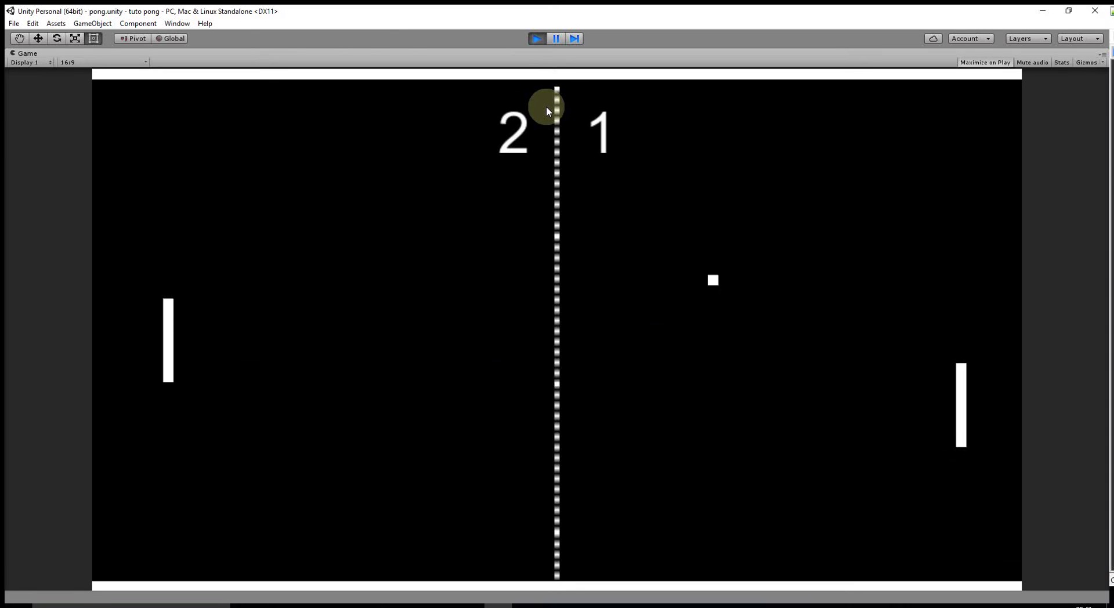
left_click(538, 39)
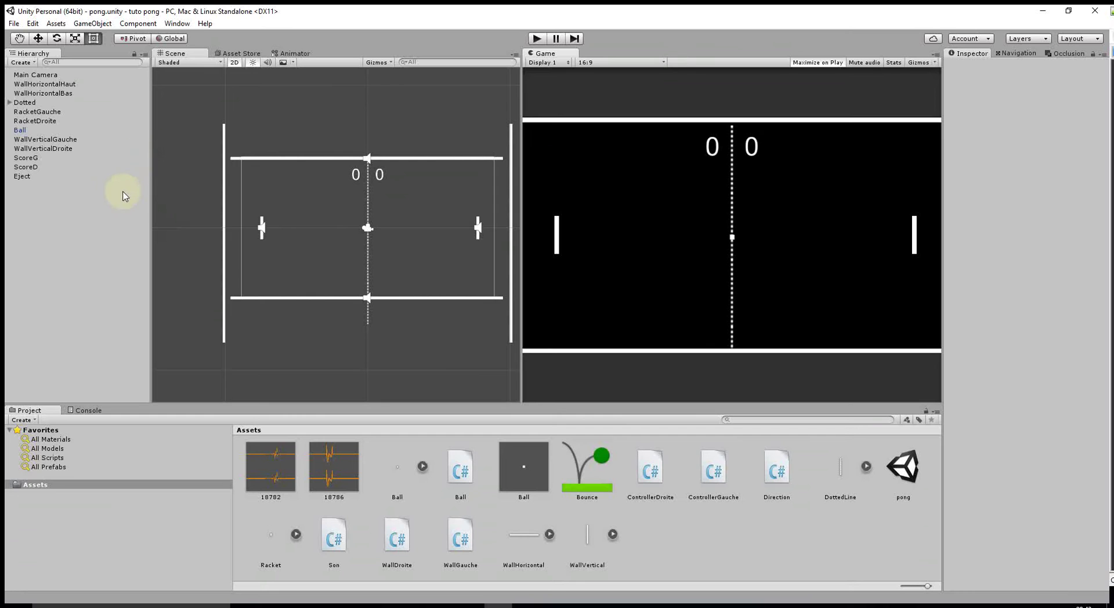
Step: Look through the Component > Network entries and close the menu without adding any
left_click(138, 24)
mouse_move(159, 177)
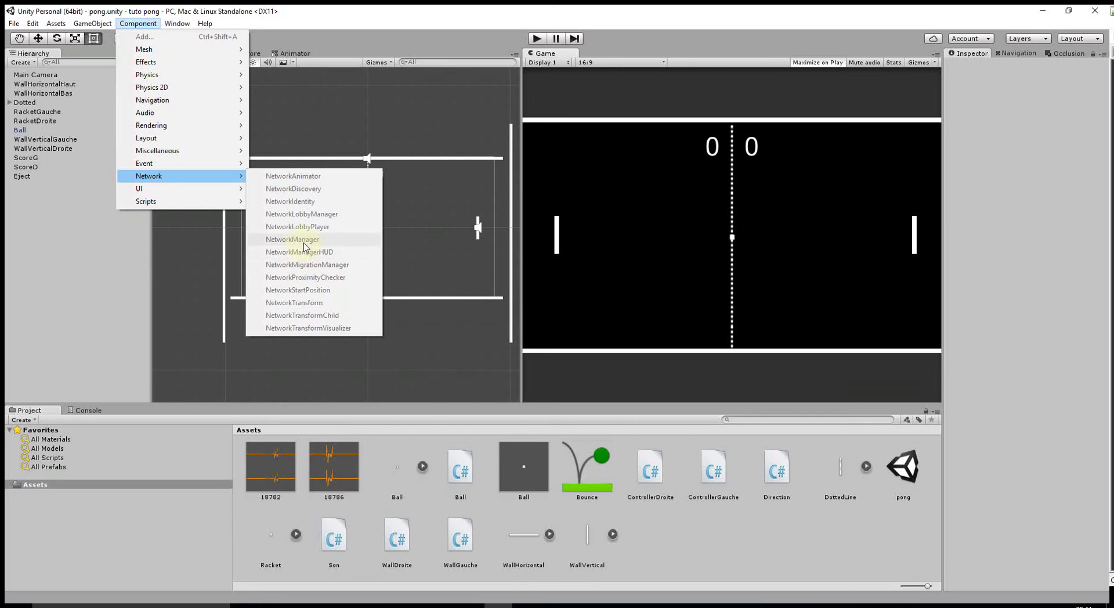
left_click(78, 246)
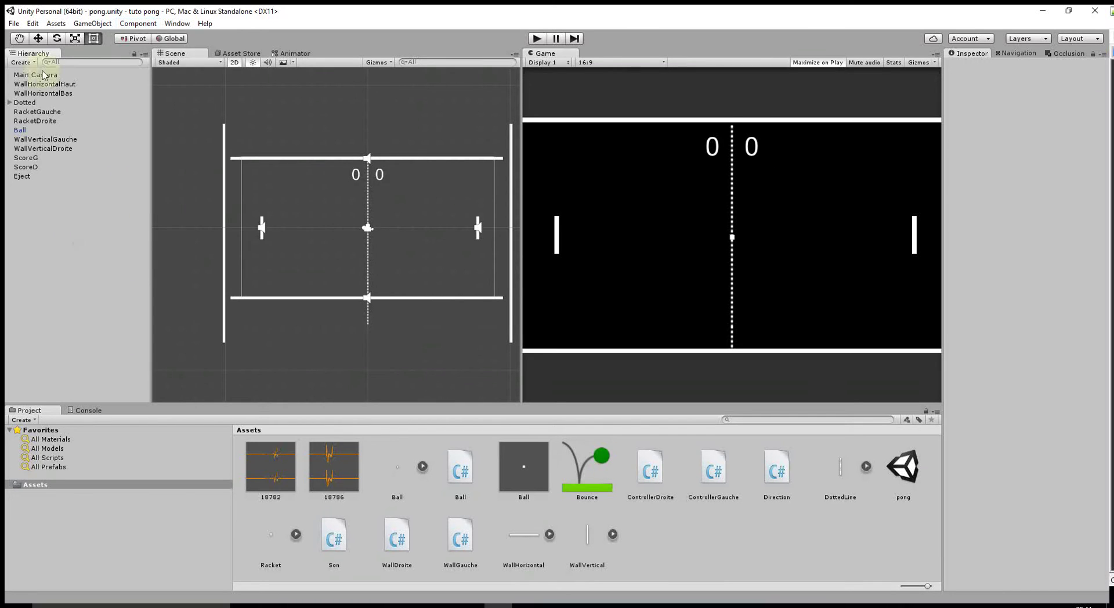
left_click(14, 23)
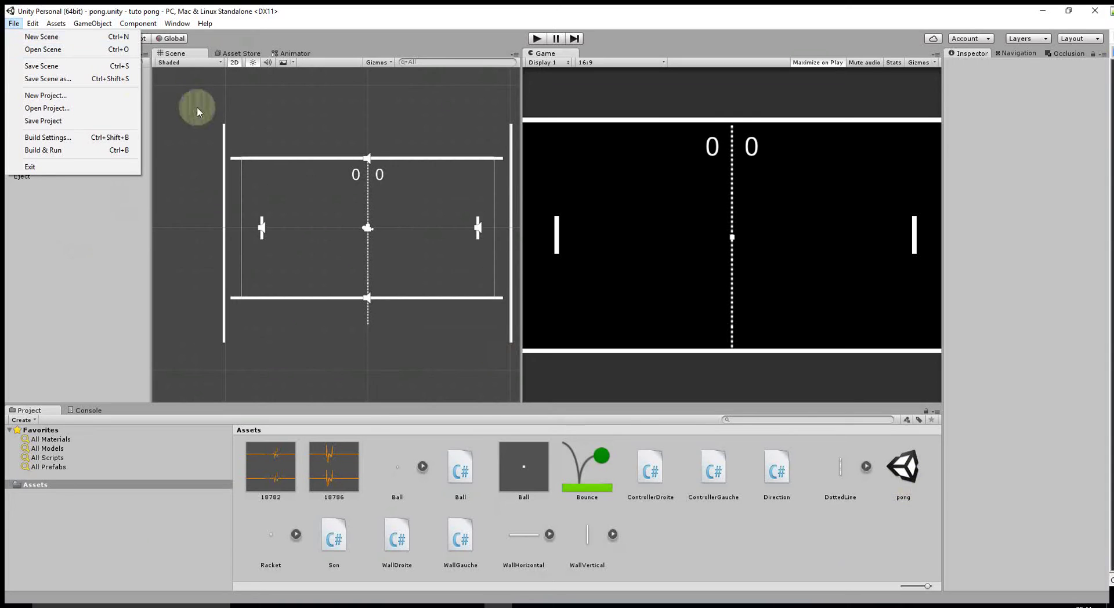
Step: Create a new empty scene and save it as 'menu'
left_click(42, 37)
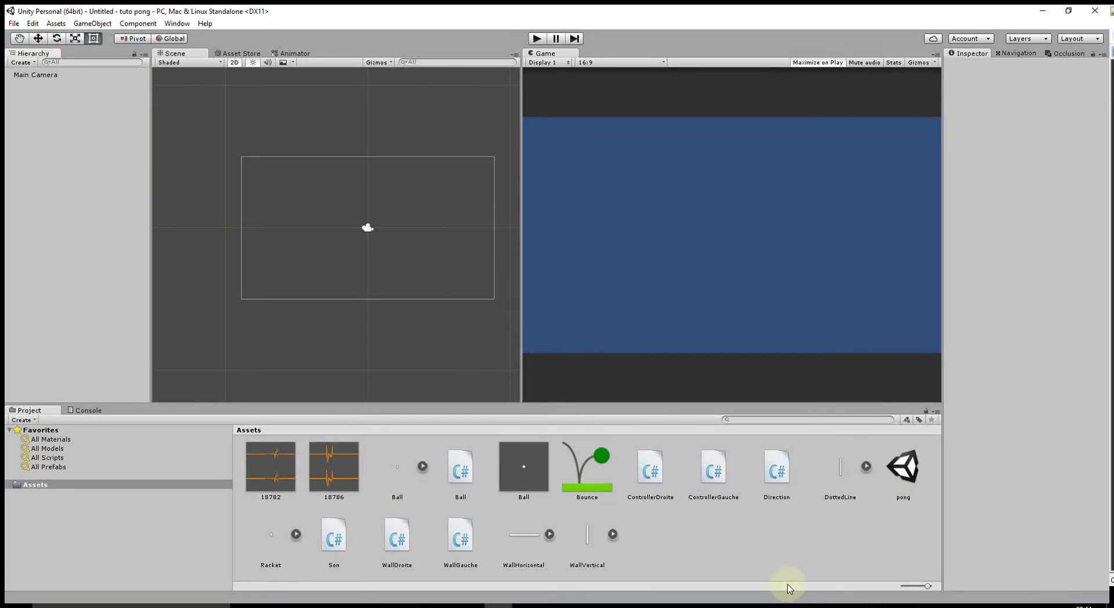
left_click(10, 25)
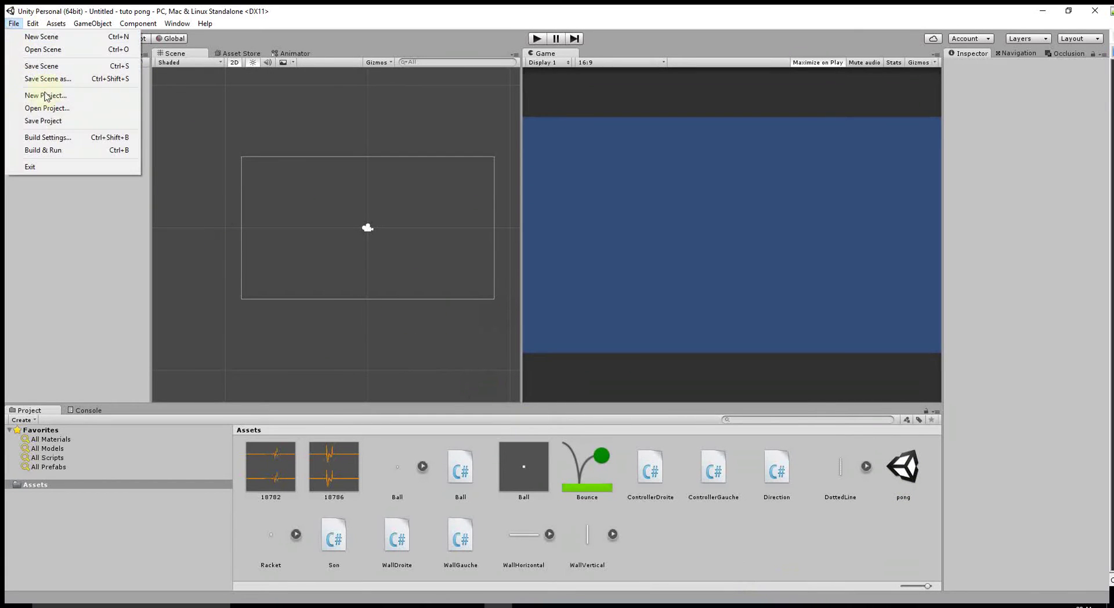
left_click(586, 361)
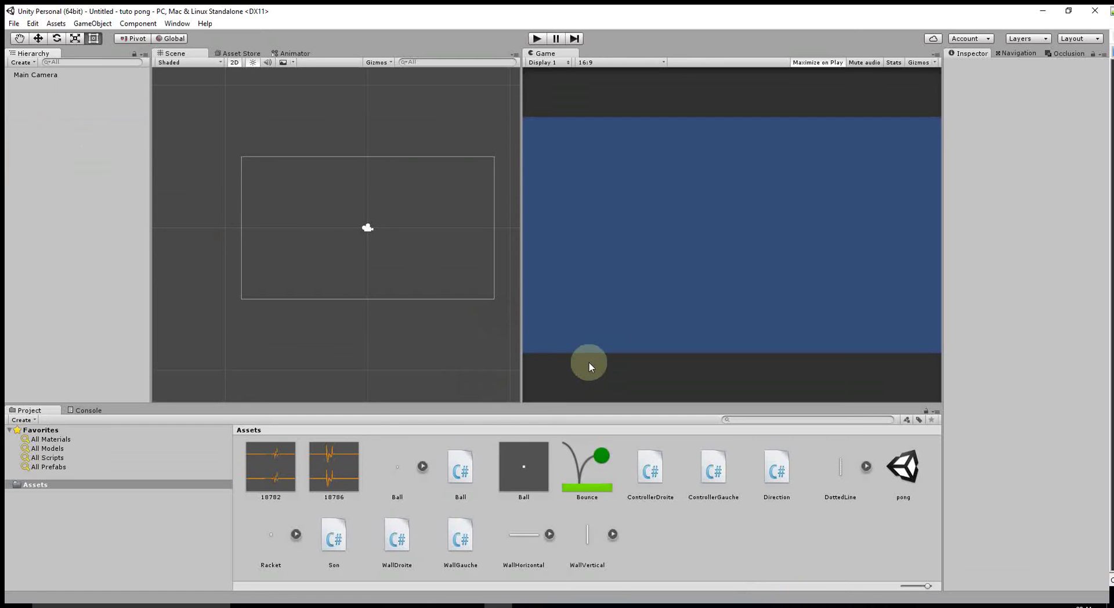
left_click(14, 23)
left_click(38, 79)
type("menu")
key("Return")
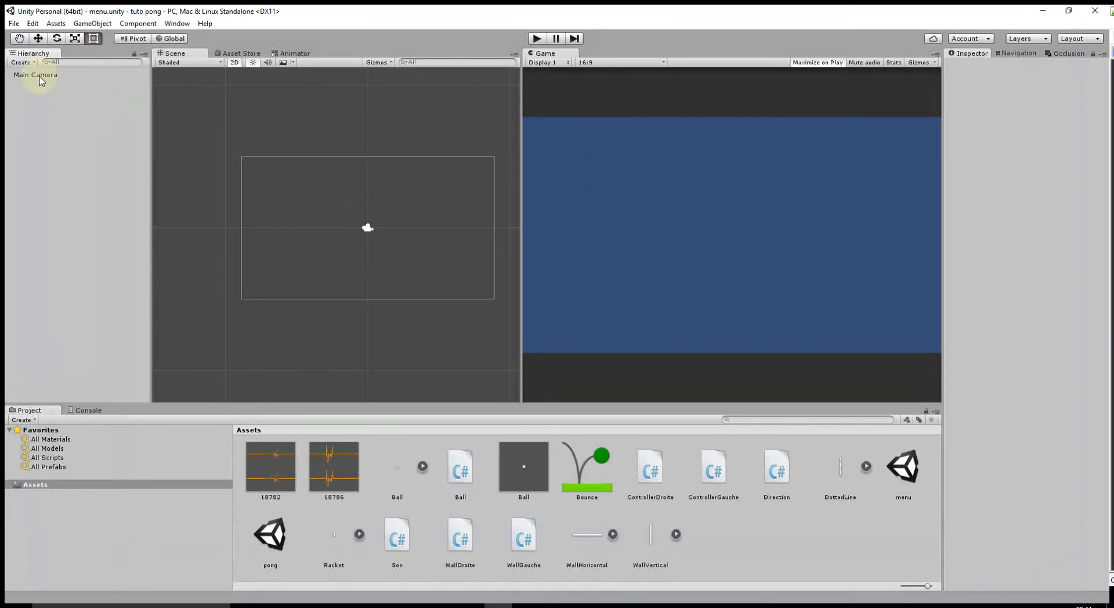
Step: Add an empty game object and rename it NetworkManager
left_click(22, 62)
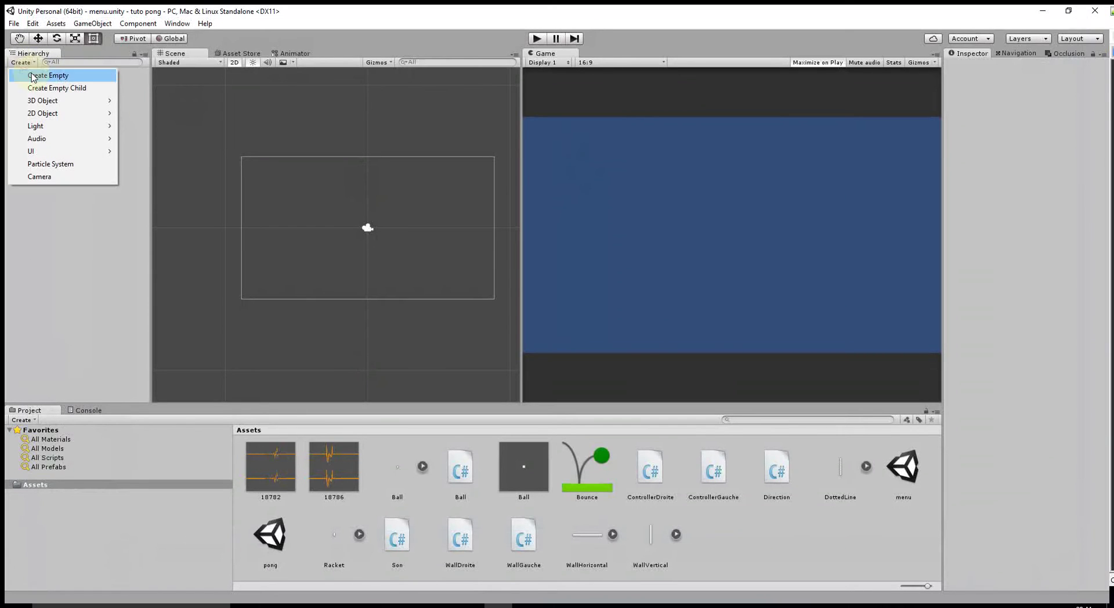
left_click(46, 76)
right_click(39, 84)
left_click(85, 119)
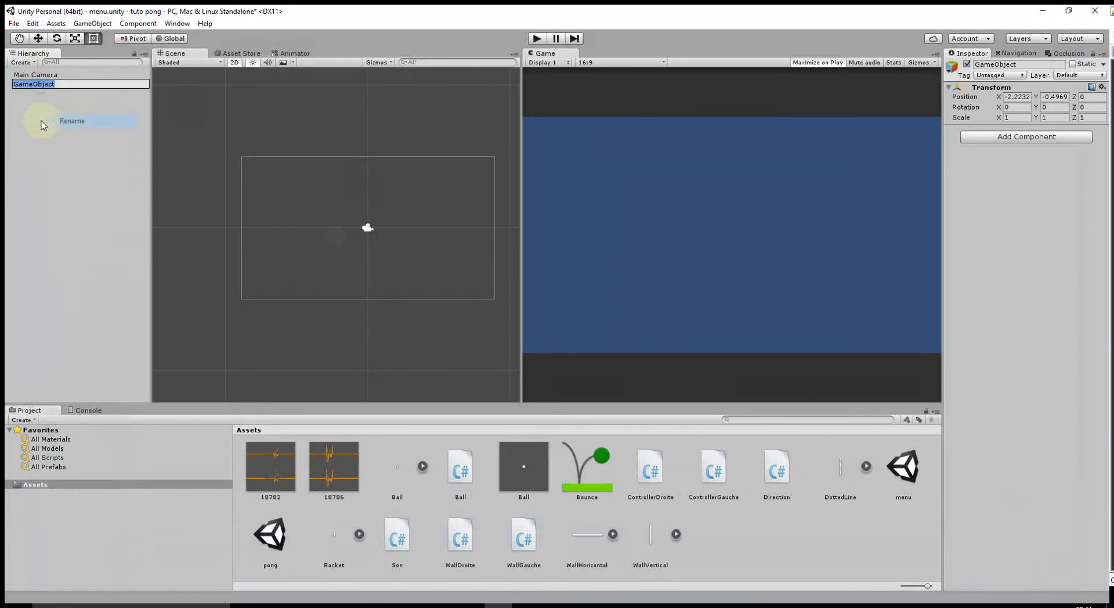
type("NetworkMa")
type("nager")
key("Return")
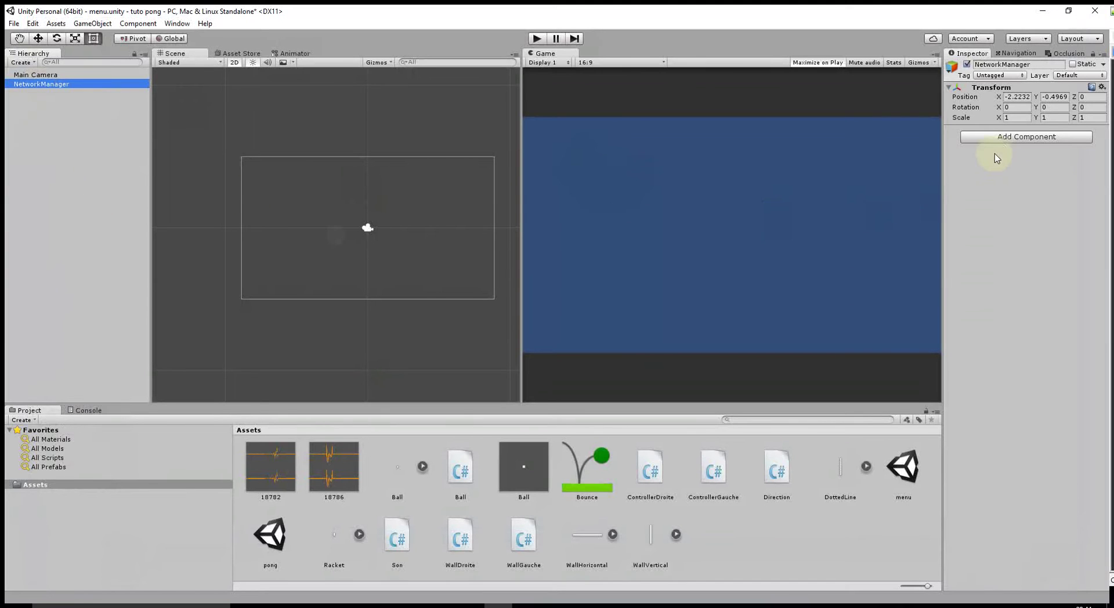
Step: Add a NetworkManager component to the object and expand its Spawn Info settings
left_click(1006, 139)
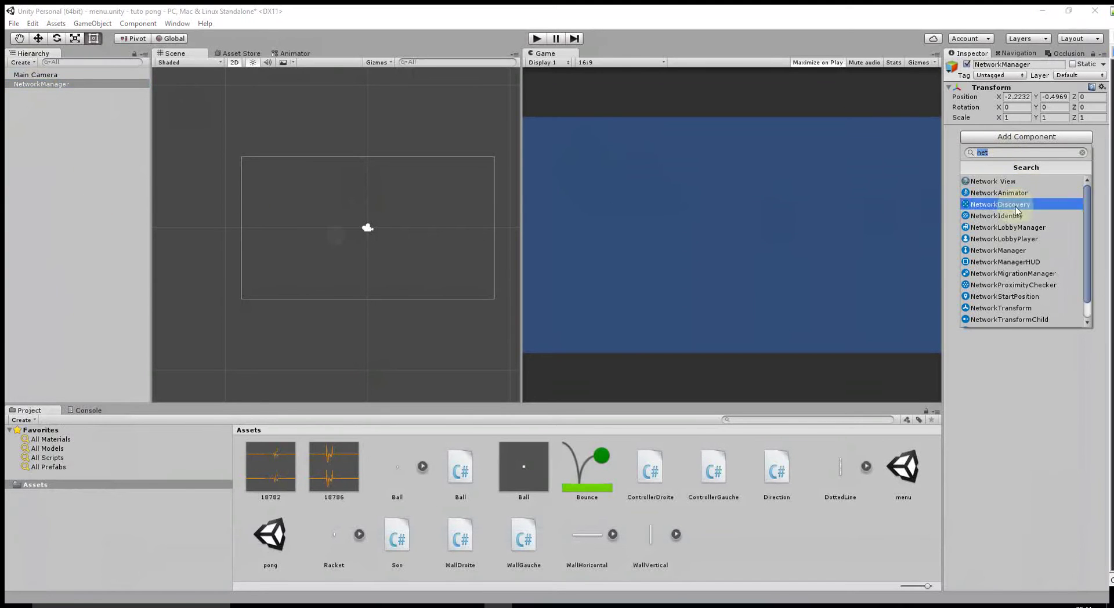
left_click(998, 252)
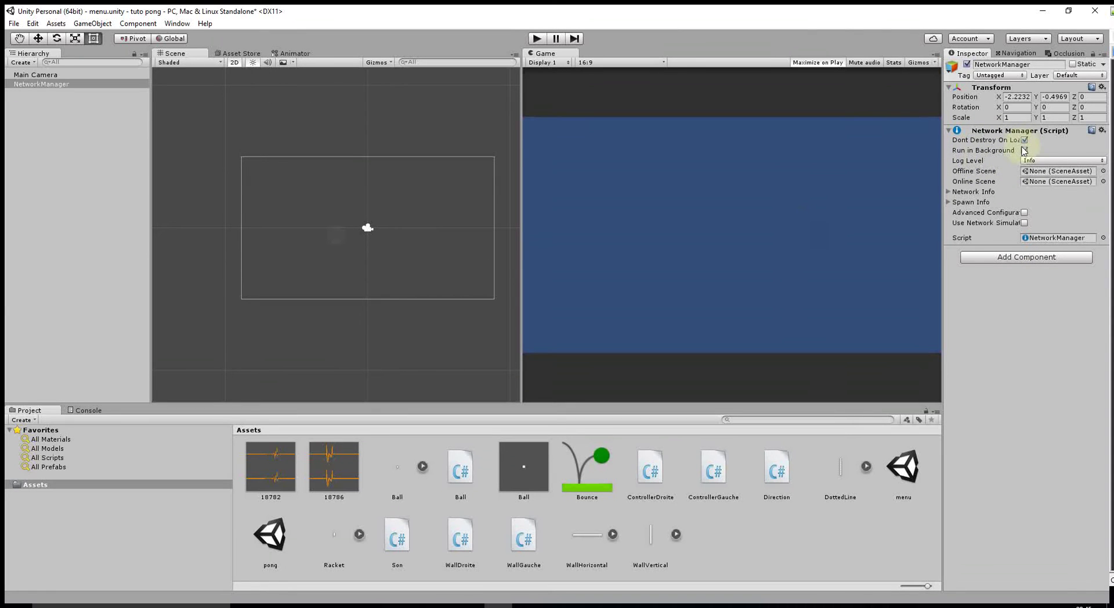
mouse_move(1007, 171)
mouse_move(966, 195)
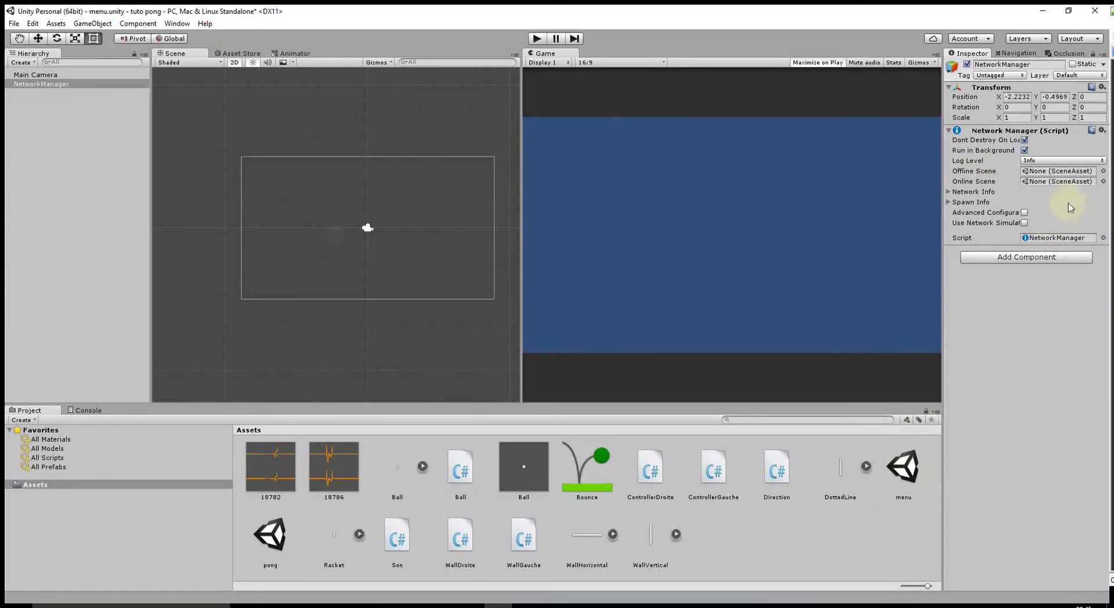
left_click(949, 192)
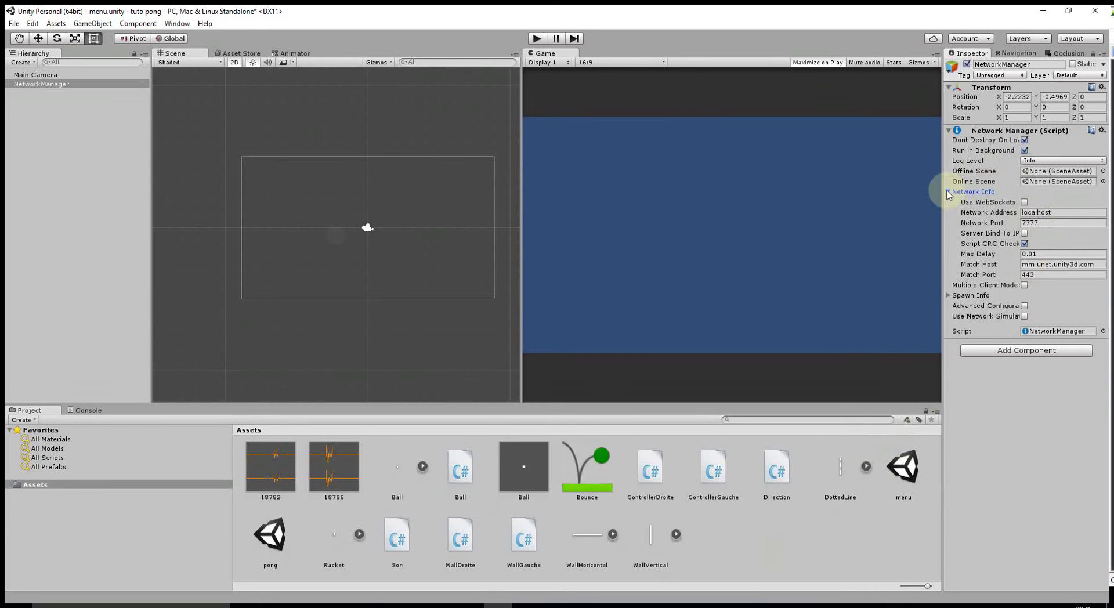
left_click(947, 192)
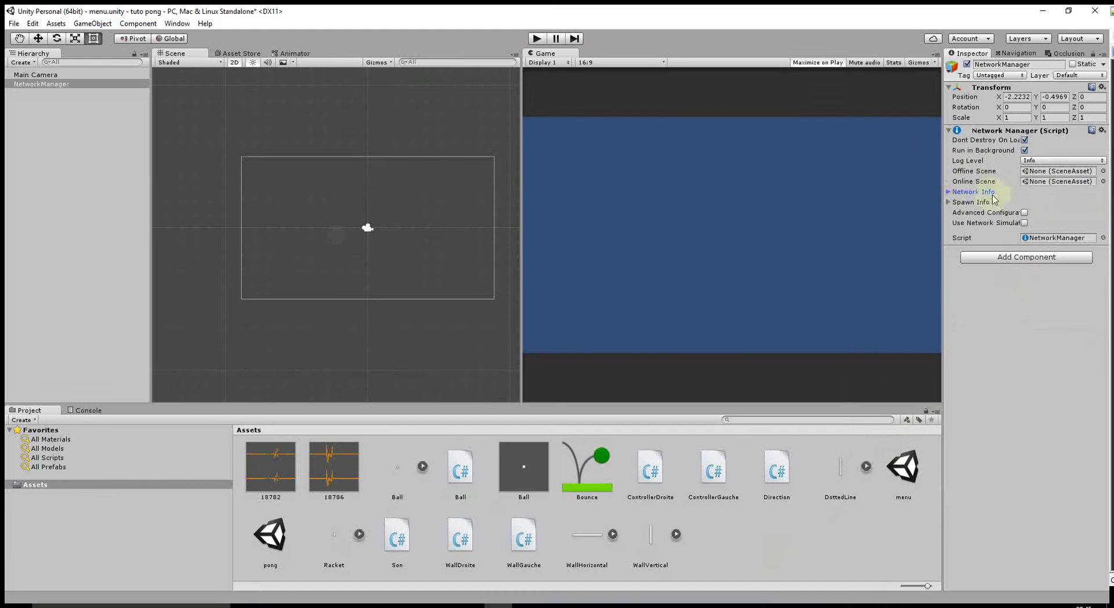
left_click(948, 202)
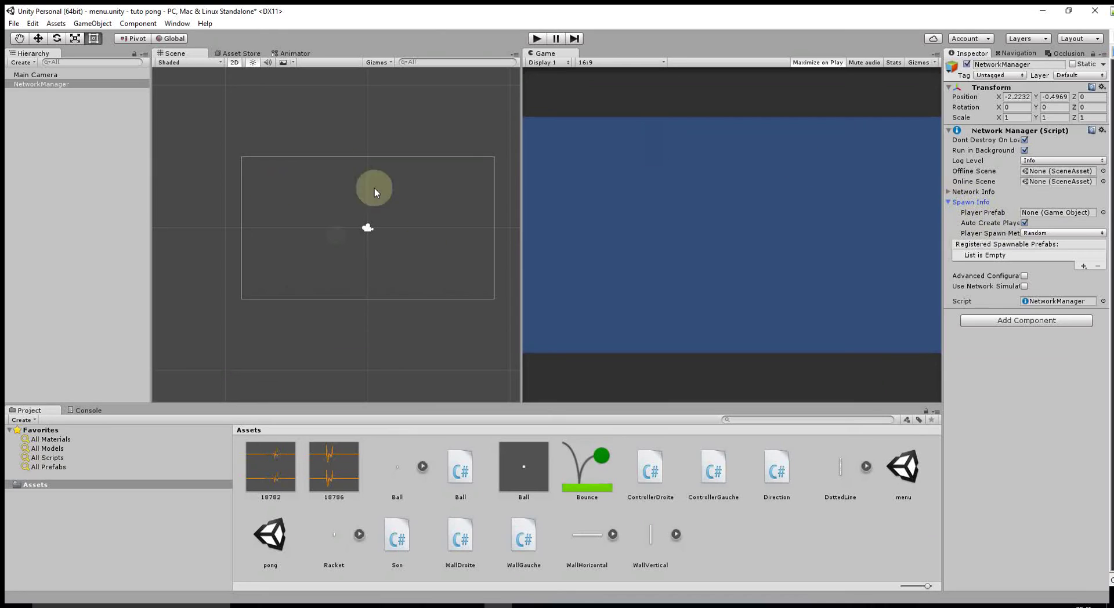
double_click(271, 535)
left_click(544, 333)
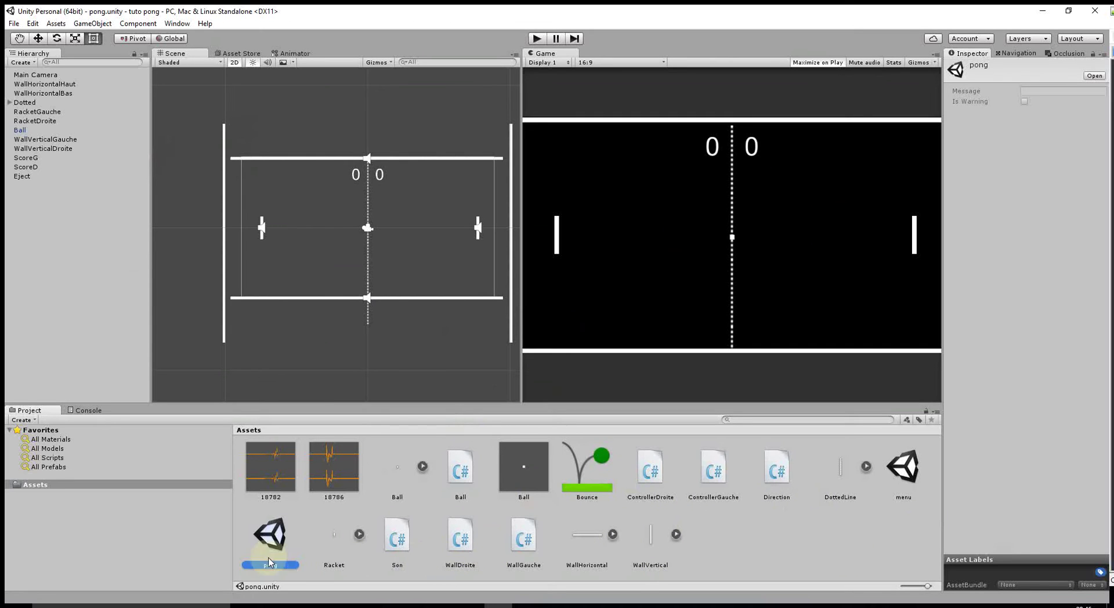
double_click(902, 483)
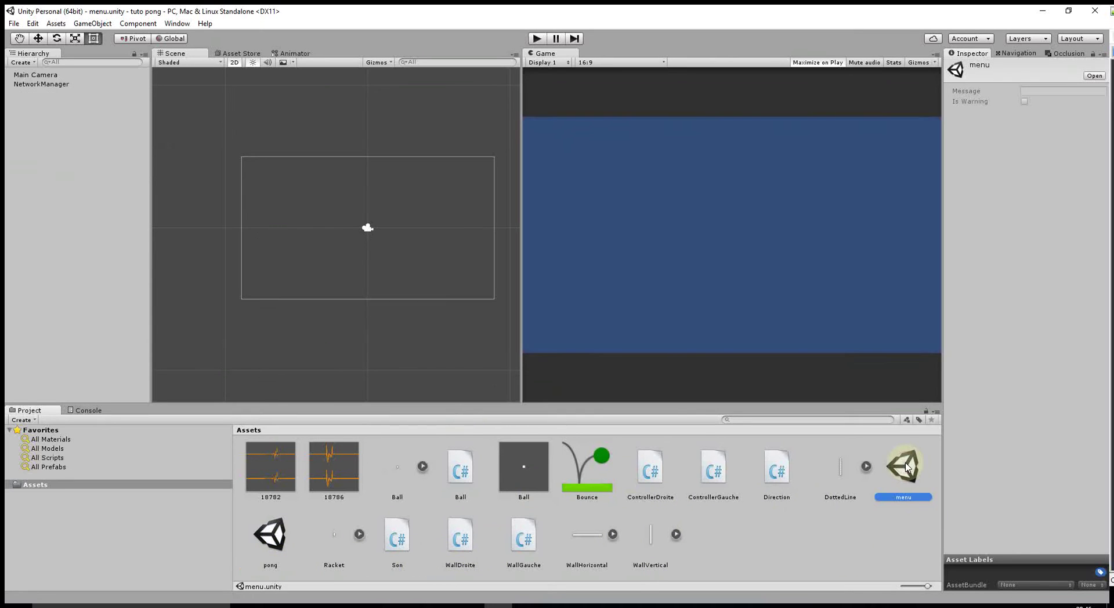
left_click(43, 83)
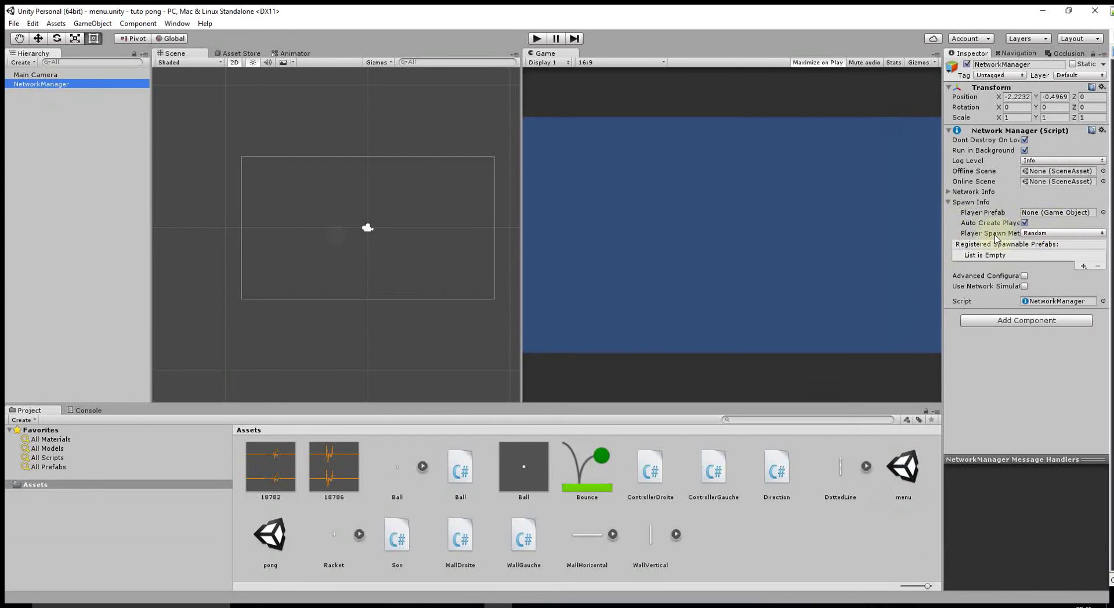
left_click(1045, 233)
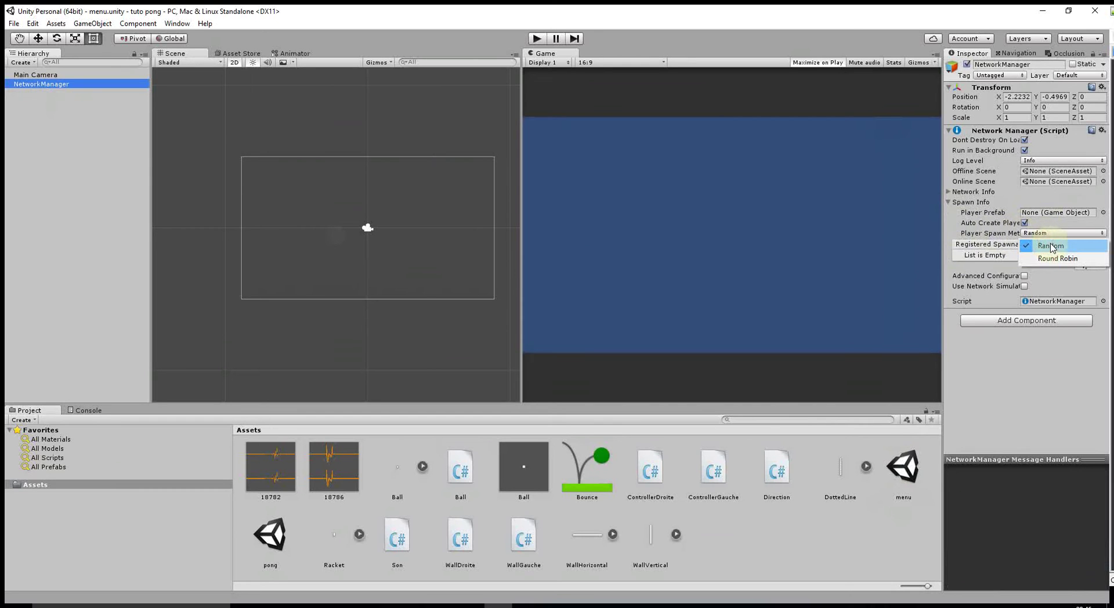
left_click(943, 251)
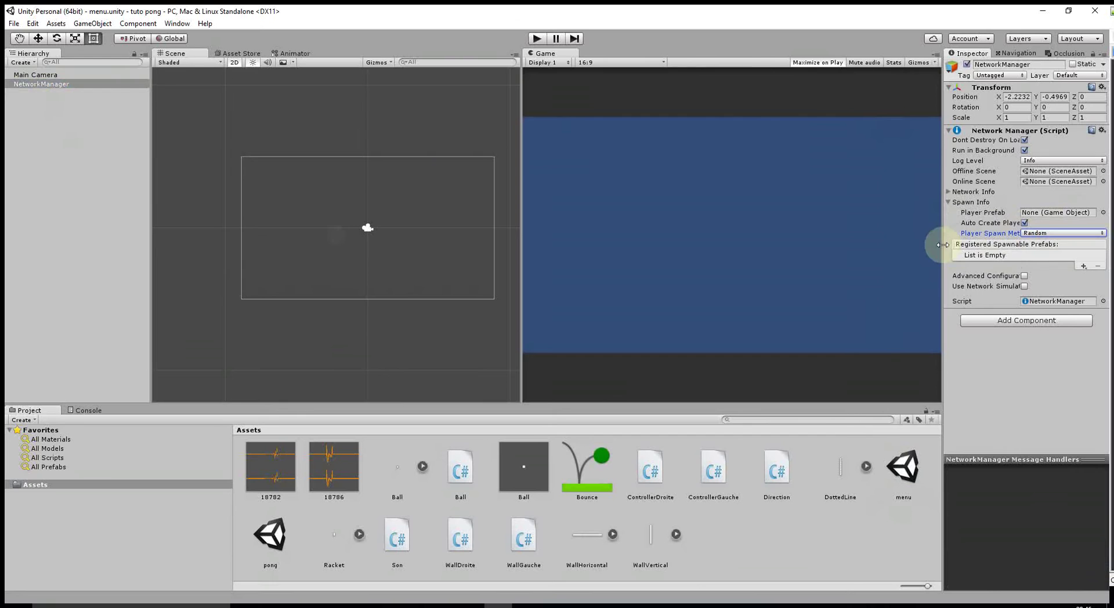
Step: Widen the Inspector and set Player Spawn Method to Round Robin
left_click_drag(943, 250, 835, 251)
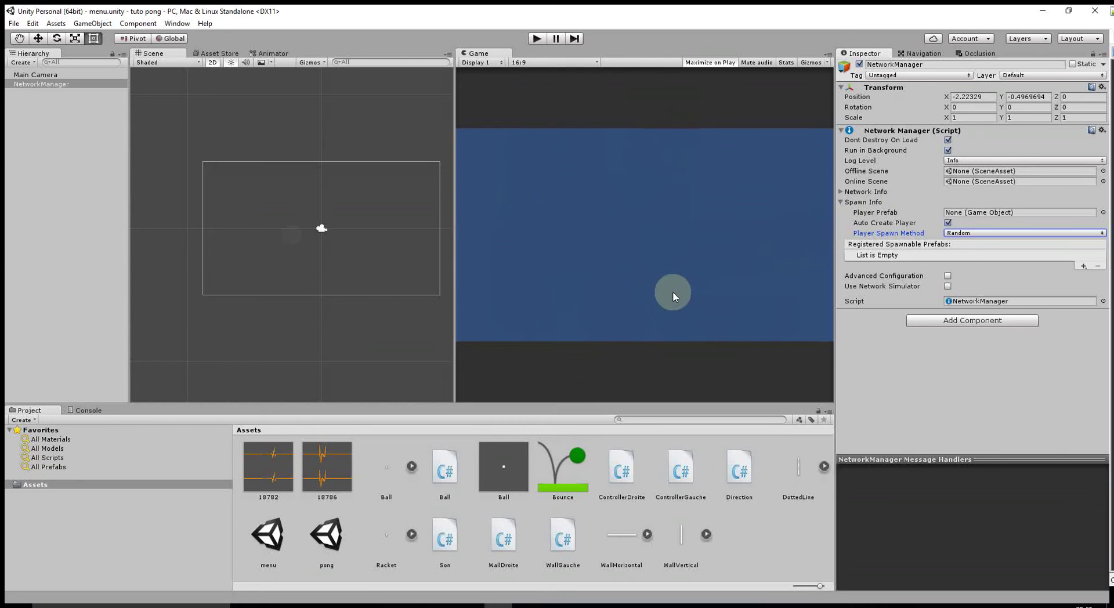
left_click(981, 233)
left_click(969, 256)
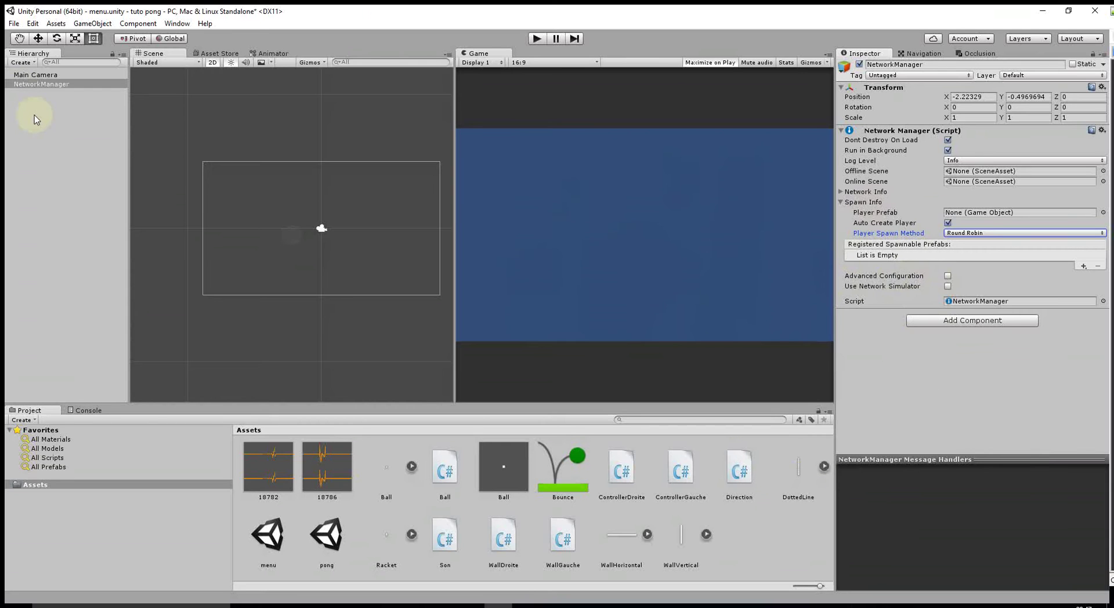
Step: Run the game briefly to test the spawn setting, then stop it
left_click(537, 38)
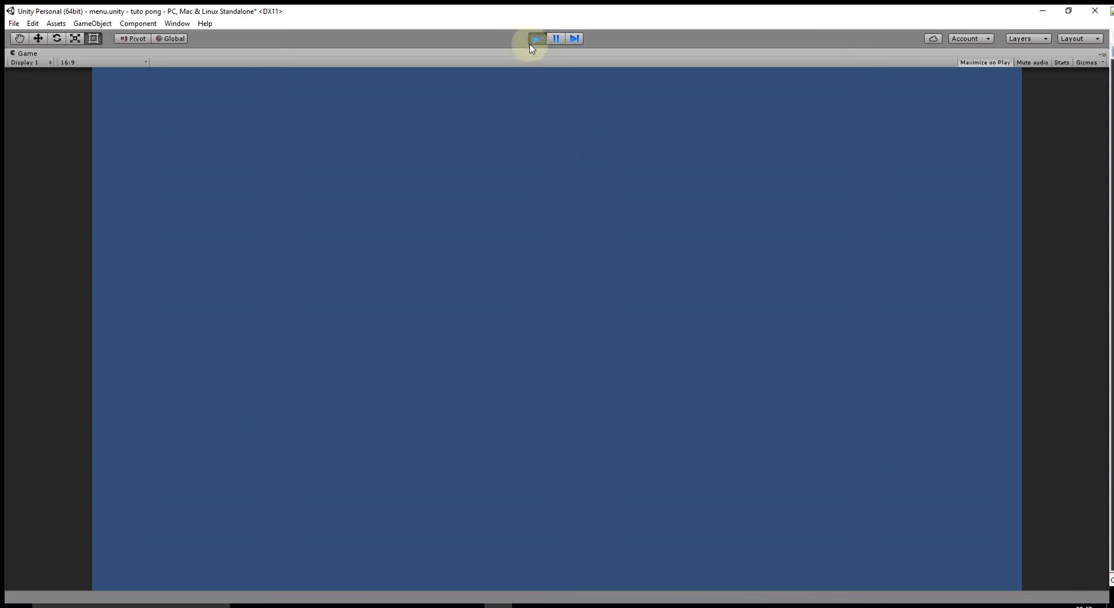
left_click(530, 44)
left_click(730, 64)
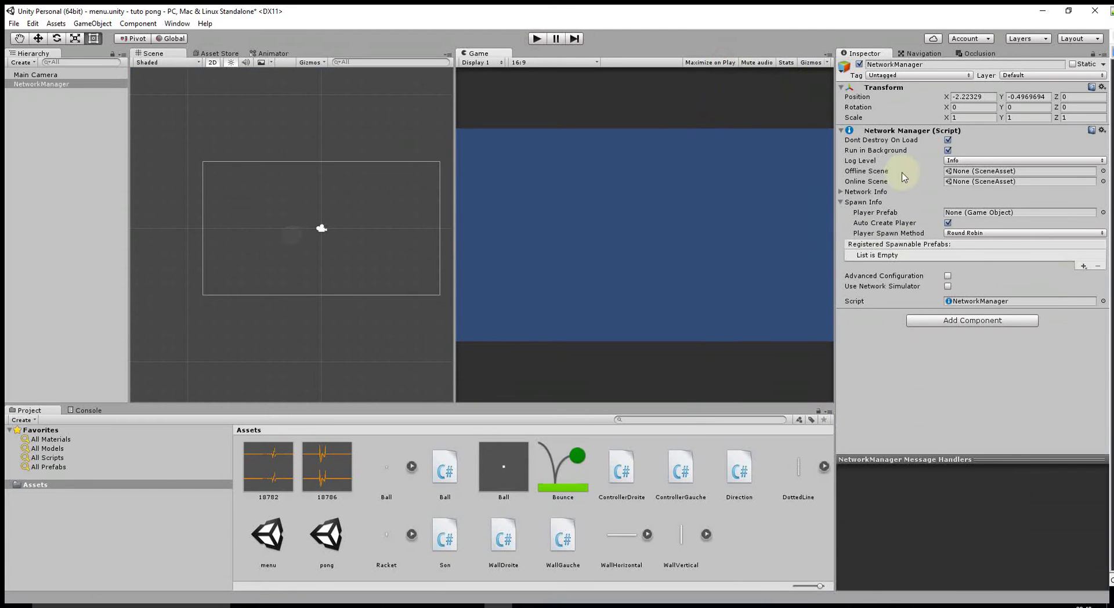
Step: Add a NetworkManagerHUD component and run the game to show its LAN Host, LAN Client and Server Only buttons
left_click(933, 322)
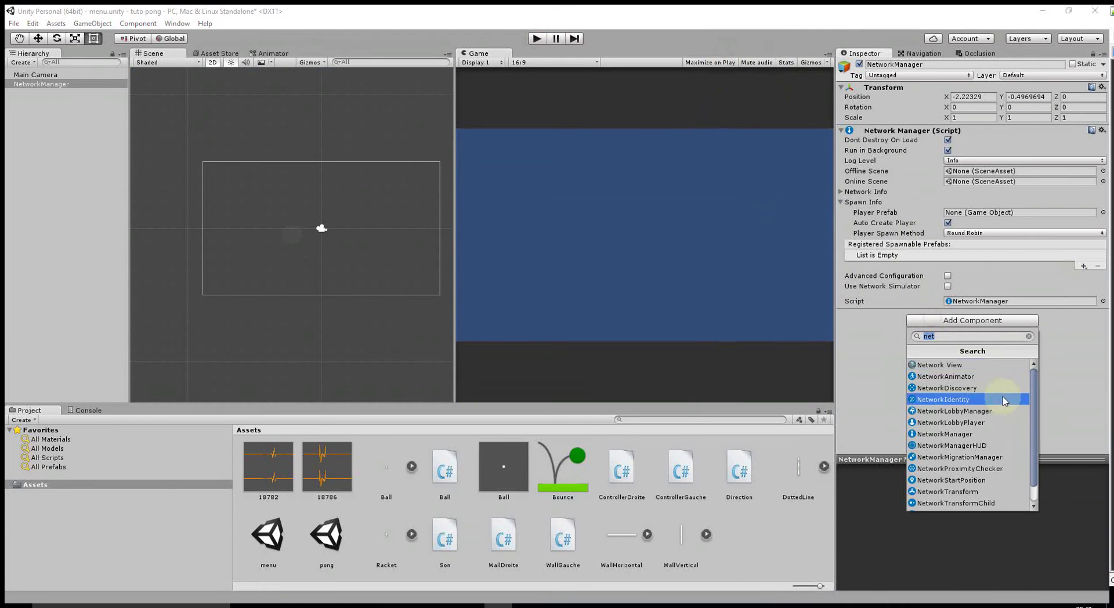
left_click(992, 450)
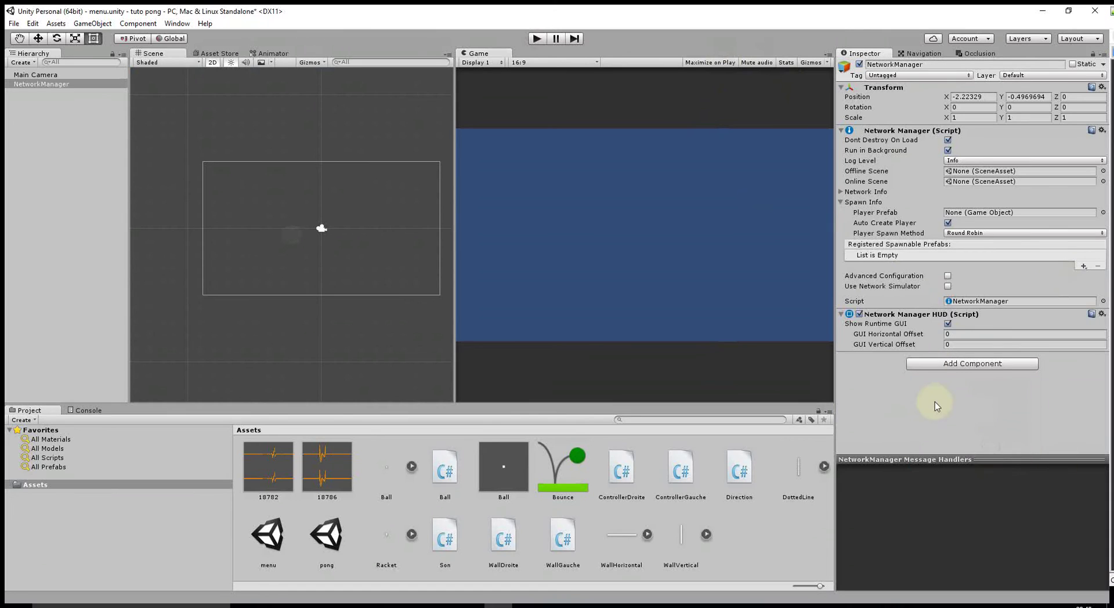
left_click(537, 39)
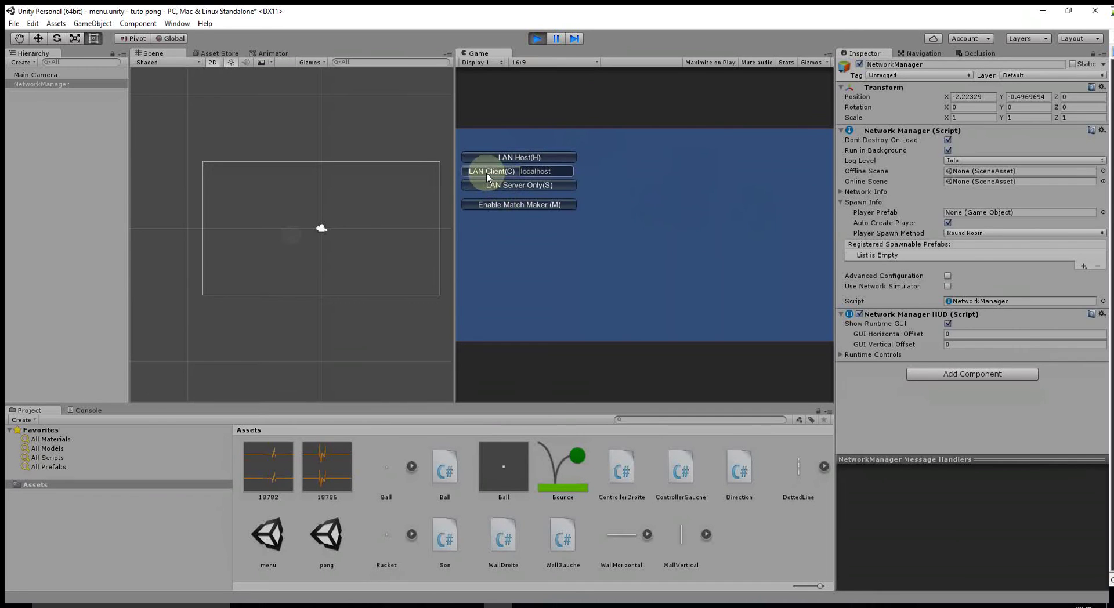
left_click(533, 177)
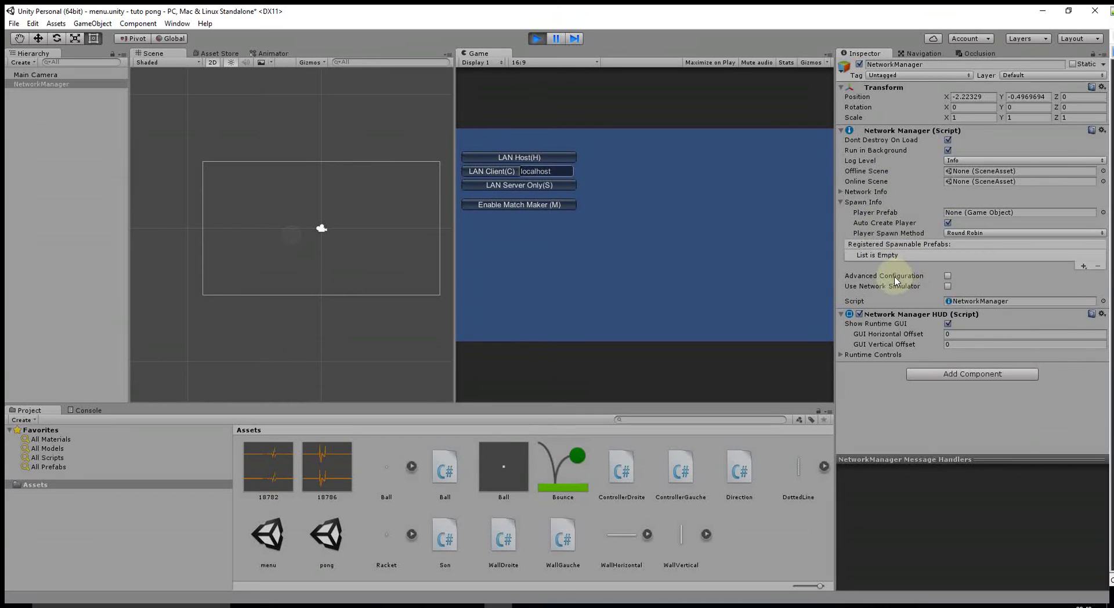
left_click(841, 192)
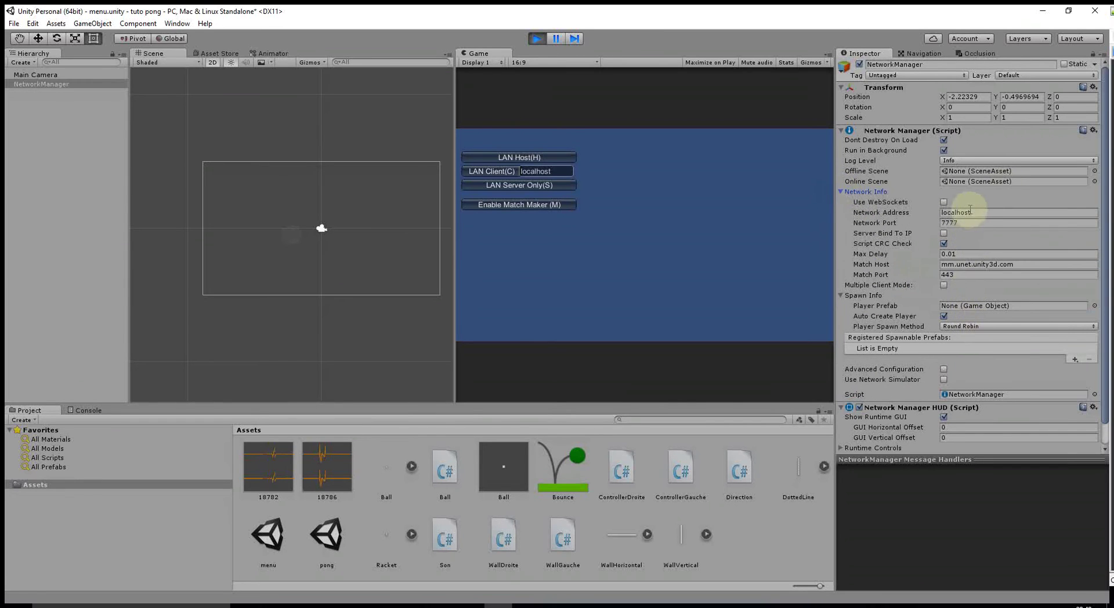
Step: Collapse Network Info and tick Advanced Configuration on the Network Manager
left_click(841, 194)
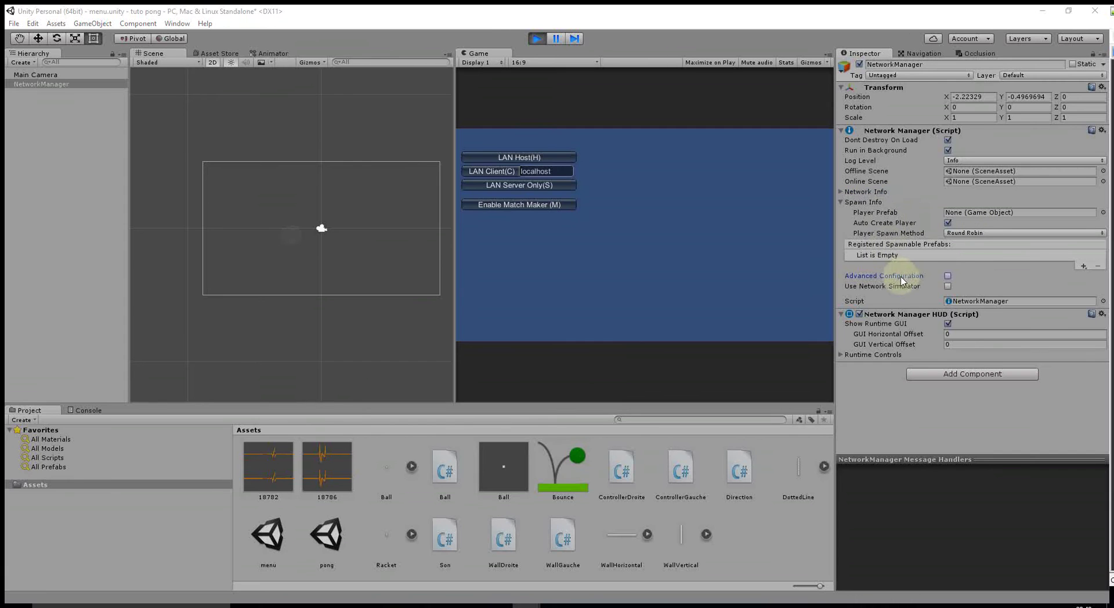
left_click(947, 276)
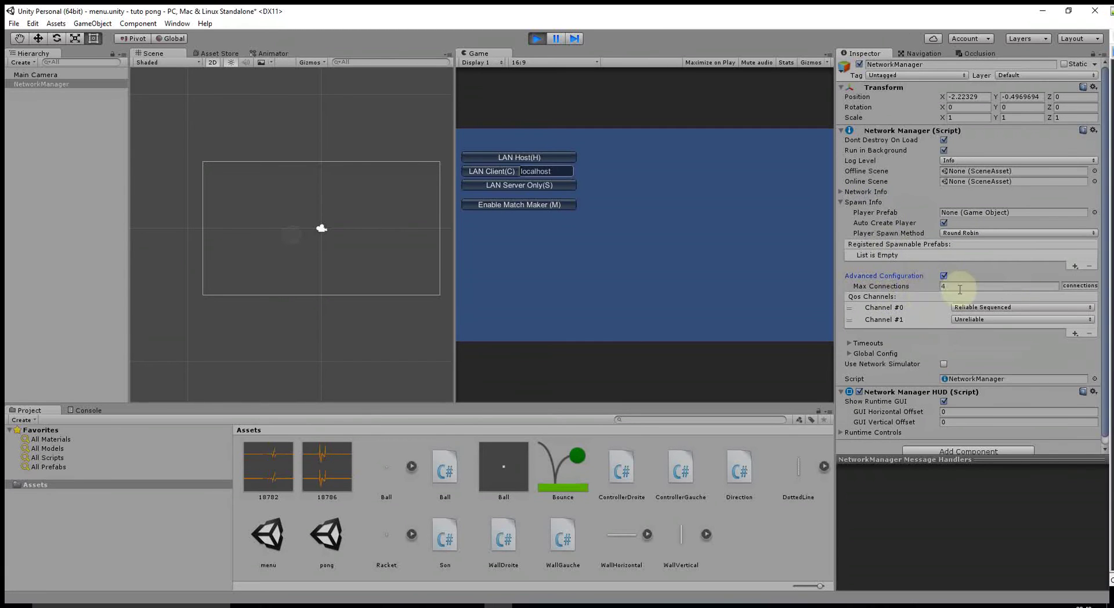
Step: Change the Network Manager's Max Connections from 4 to 2
left_click(964, 287)
type("2")
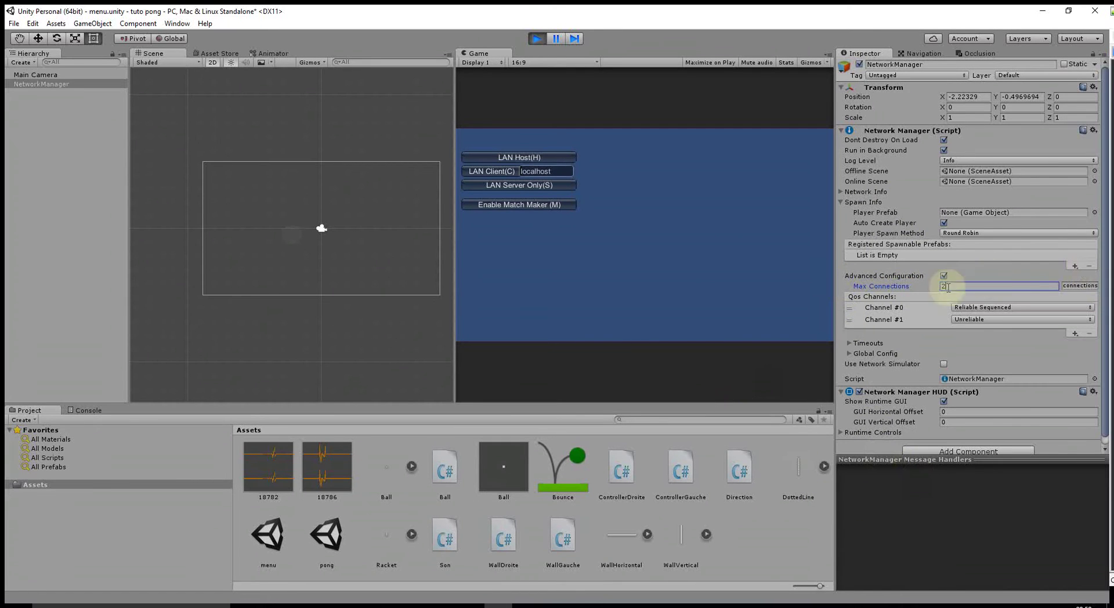
left_click(858, 277)
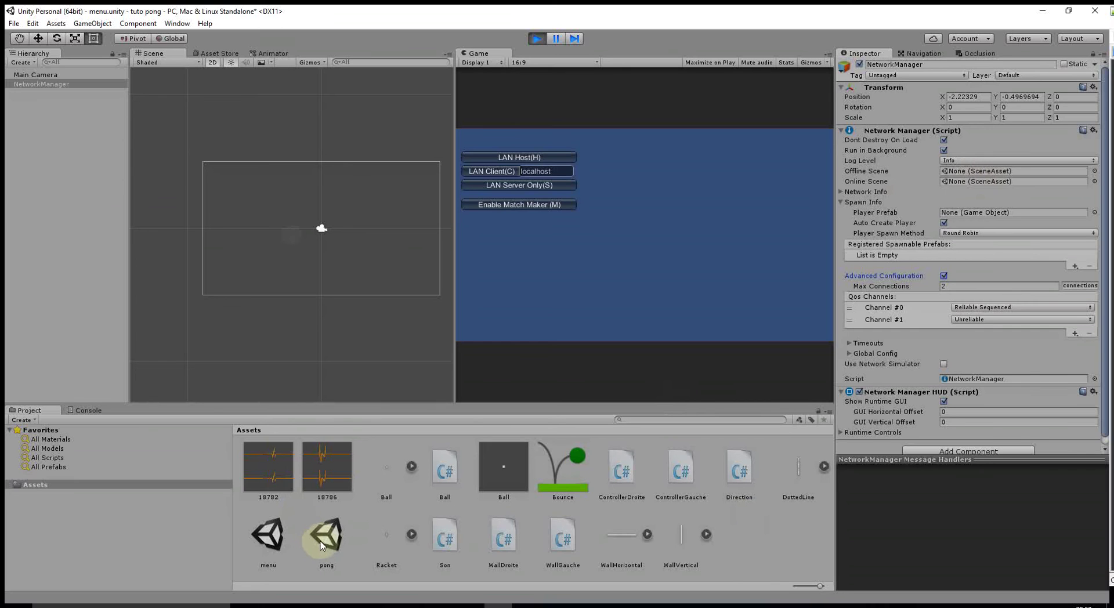
left_click(13, 25)
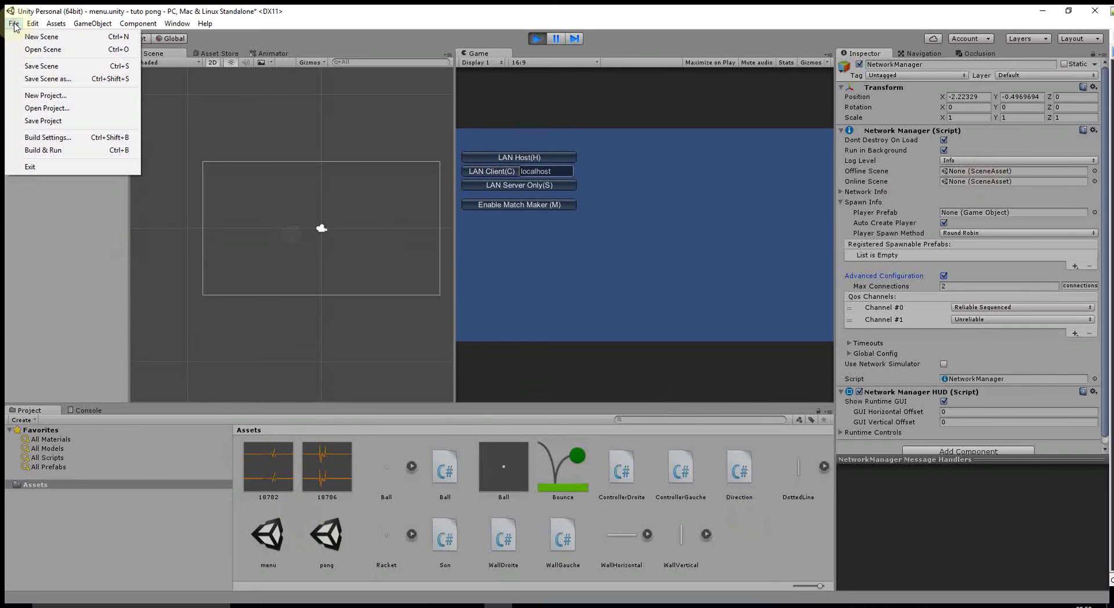
Step: Add the menu and pong scenes to the Build Settings scene list
left_click(46, 138)
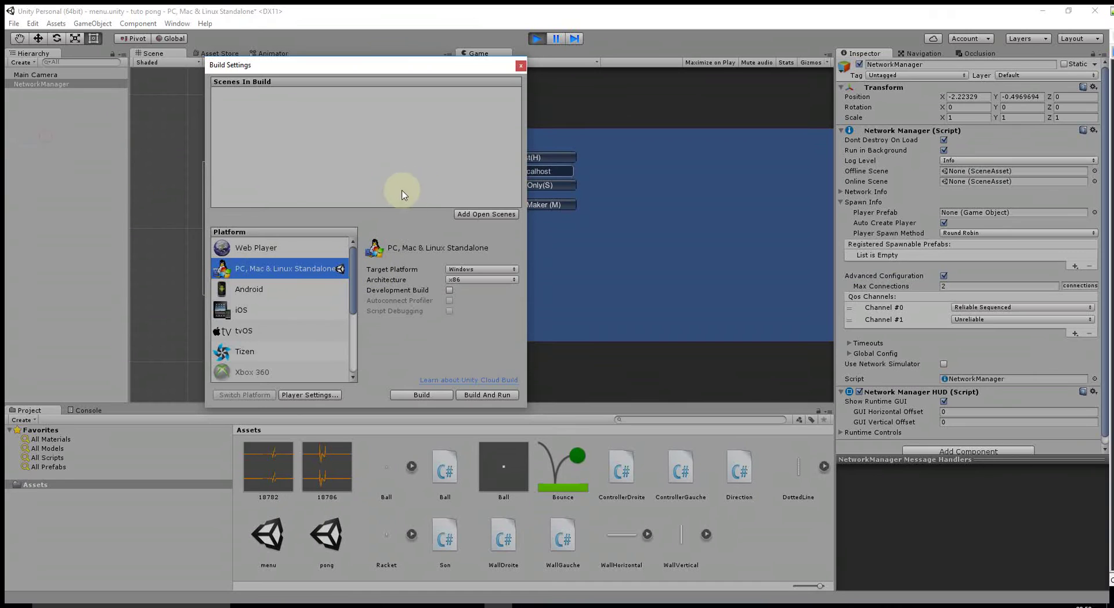
left_click(470, 214)
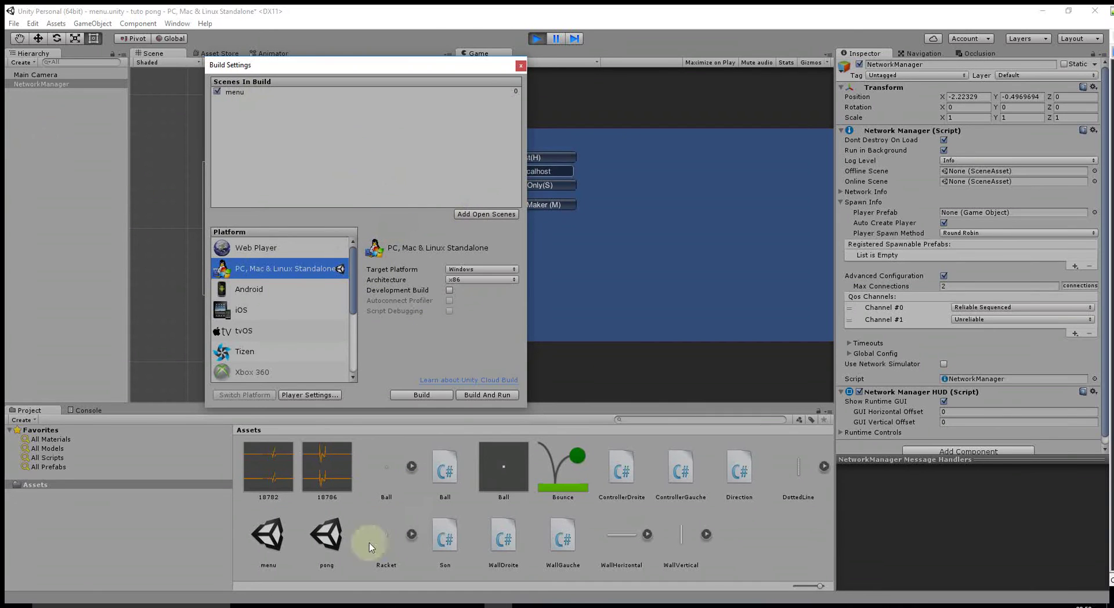
left_click_drag(327, 535, 224, 114)
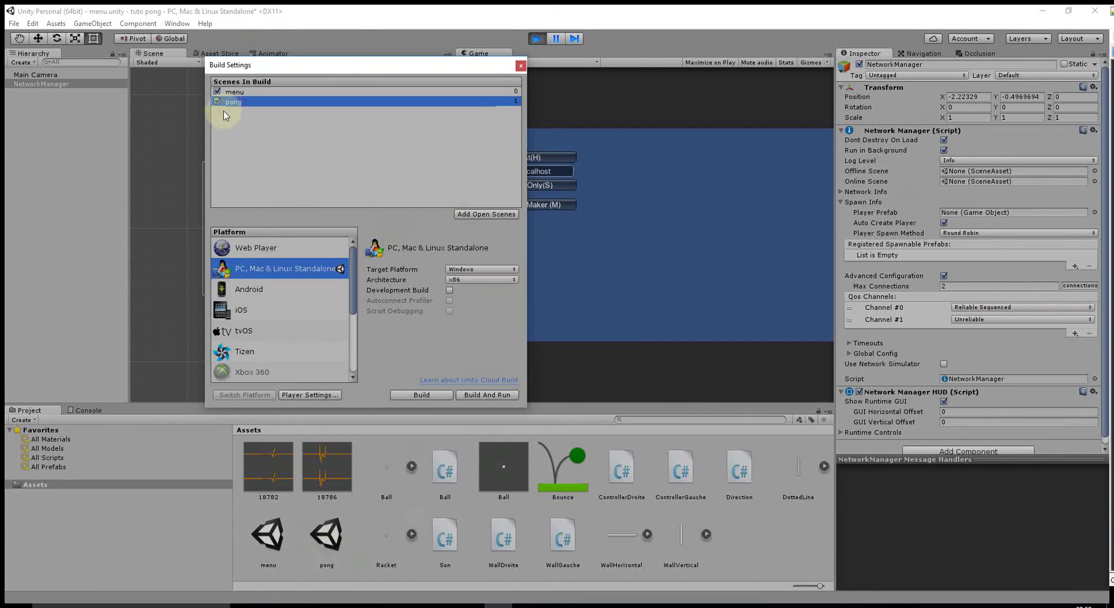
left_click(520, 66)
Step: Outside play mode, set the Network Manager's Offline Scene to menu and Online Scene to pong
left_click_drag(266, 532, 985, 172)
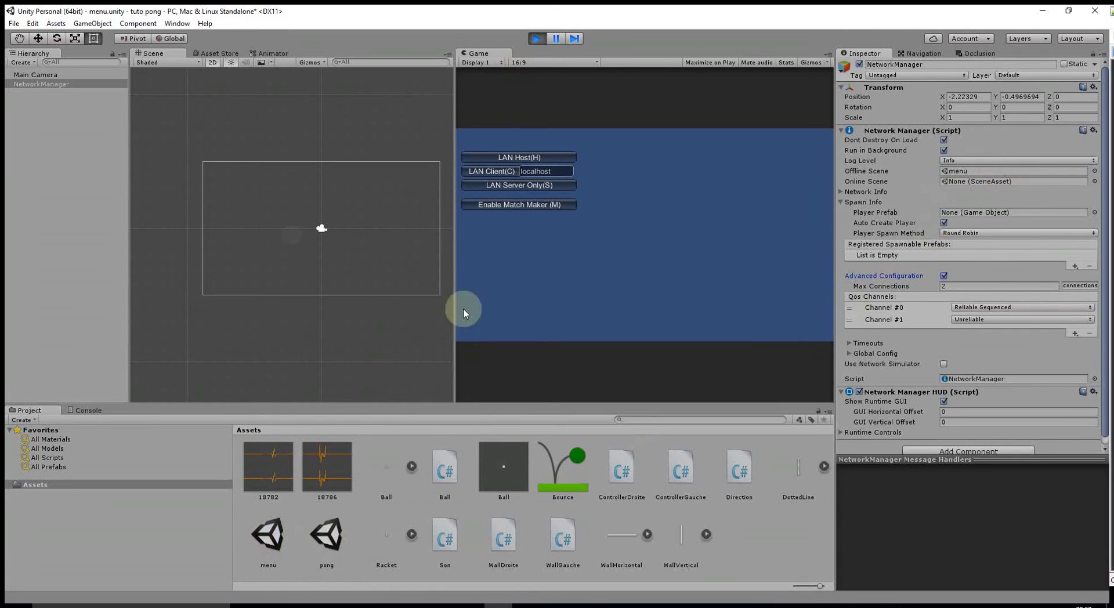
left_click_drag(326, 533, 981, 185)
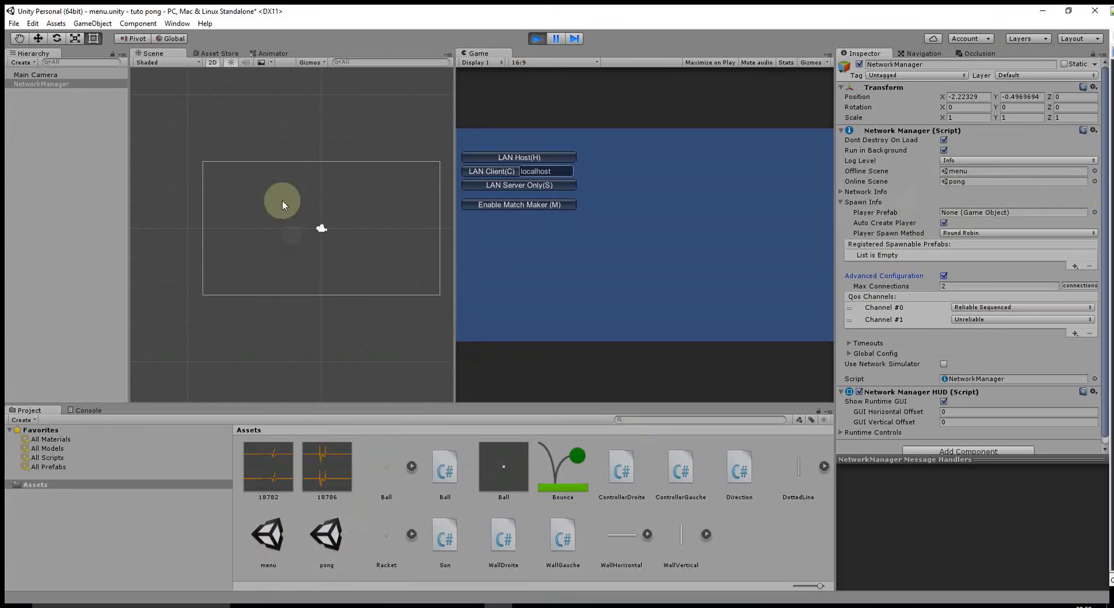
left_click(535, 38)
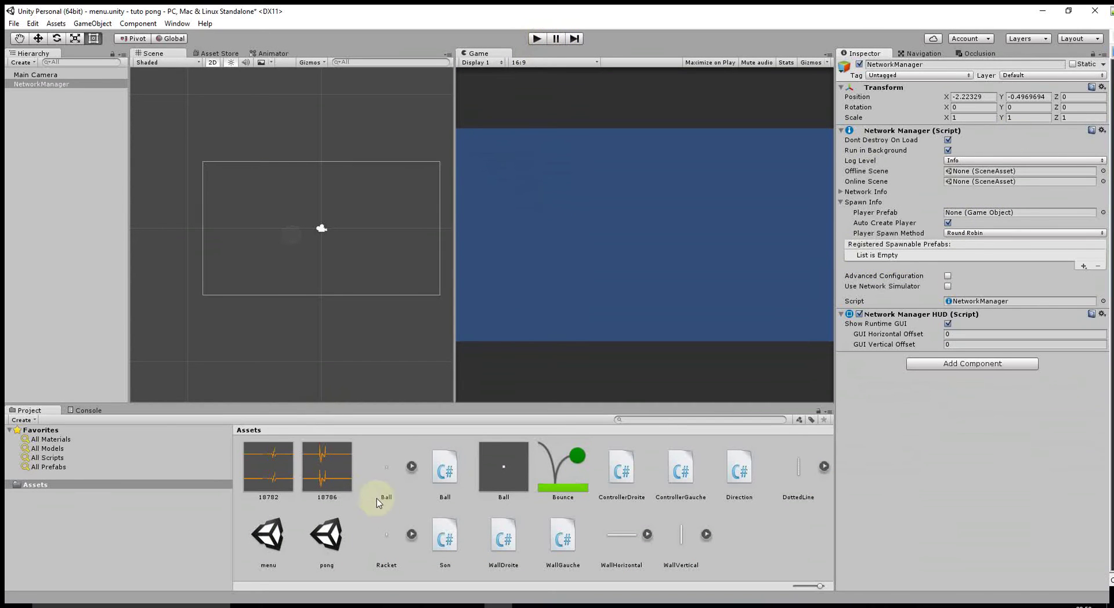
left_click_drag(272, 536, 963, 171)
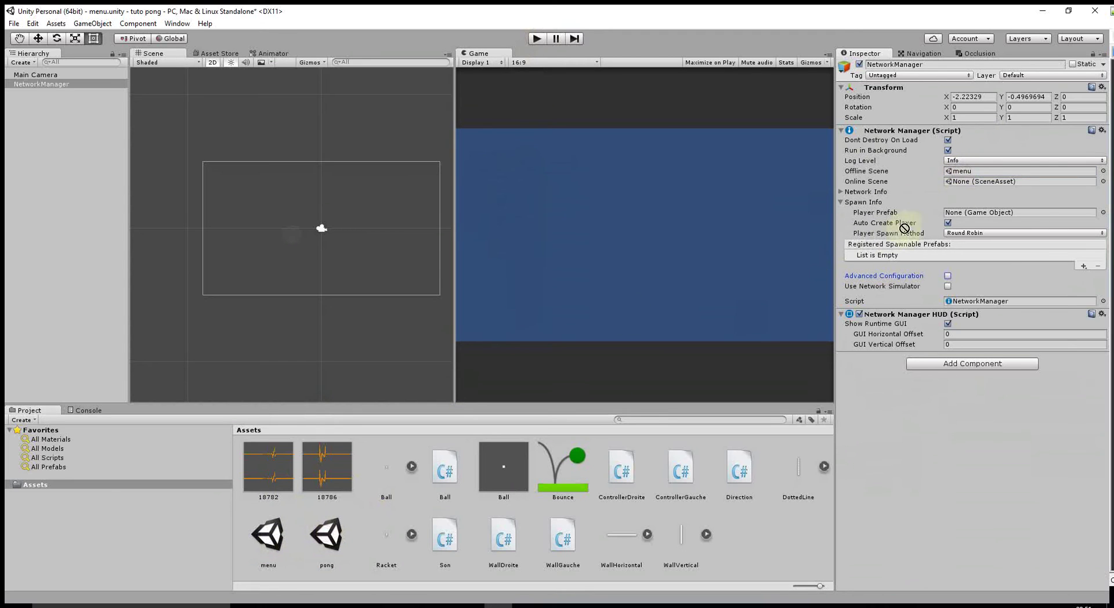
left_click_drag(326, 538, 975, 181)
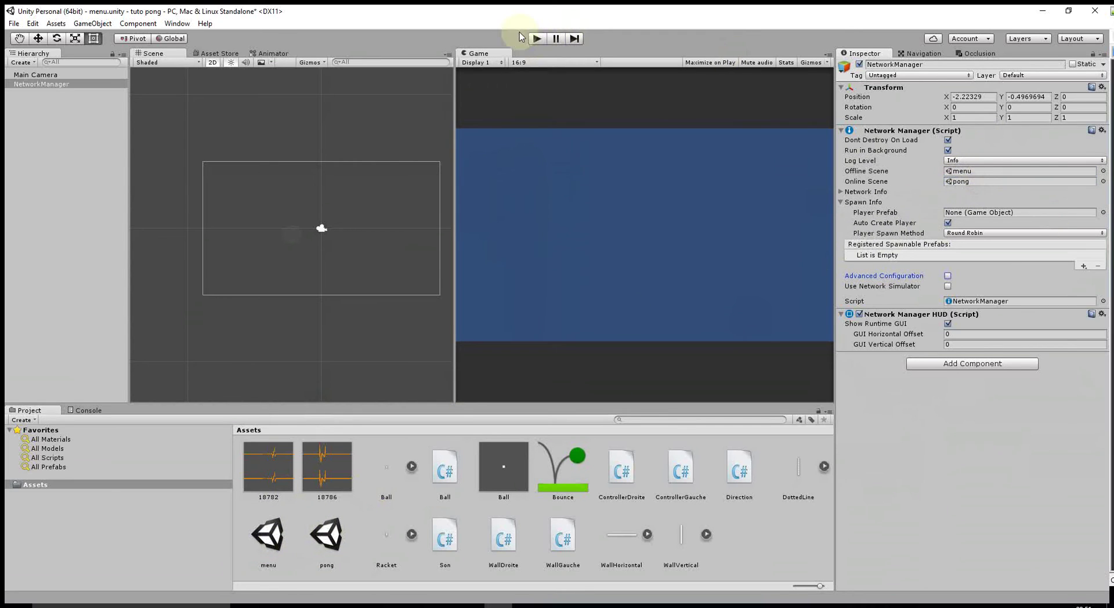
Step: Run the game as LAN Host, move the paddle up and down in pong, then stop playing
left_click(536, 40)
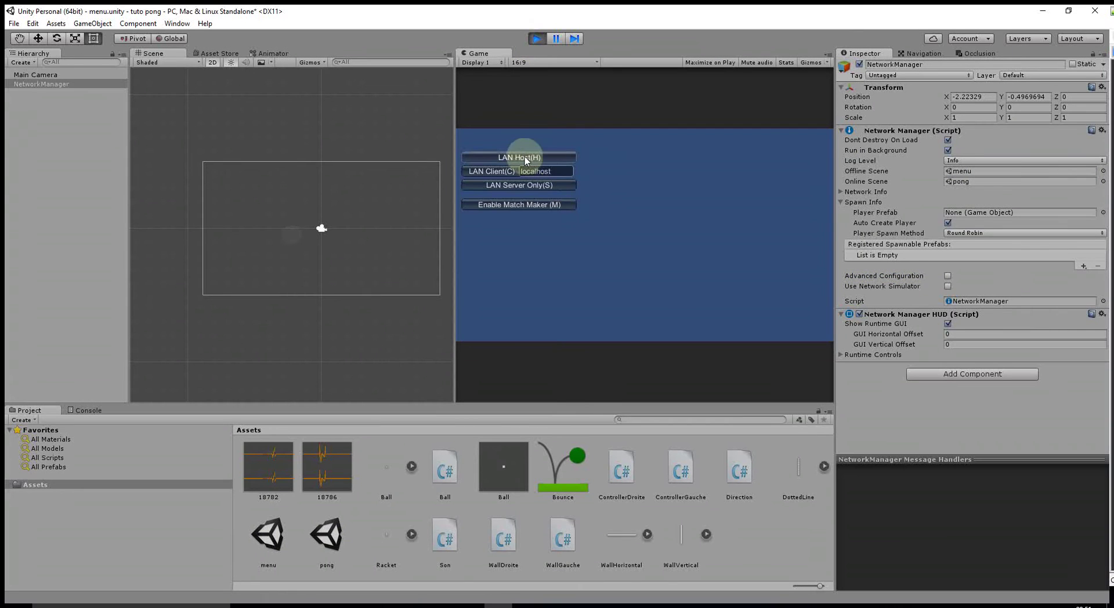
left_click(521, 153)
key("Down")
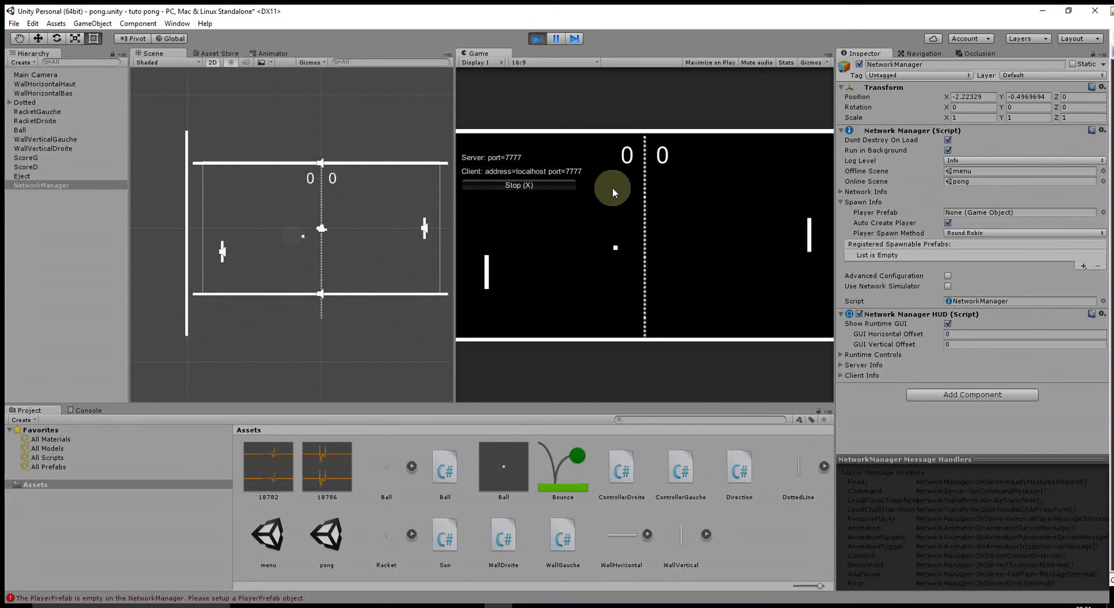
key("Up")
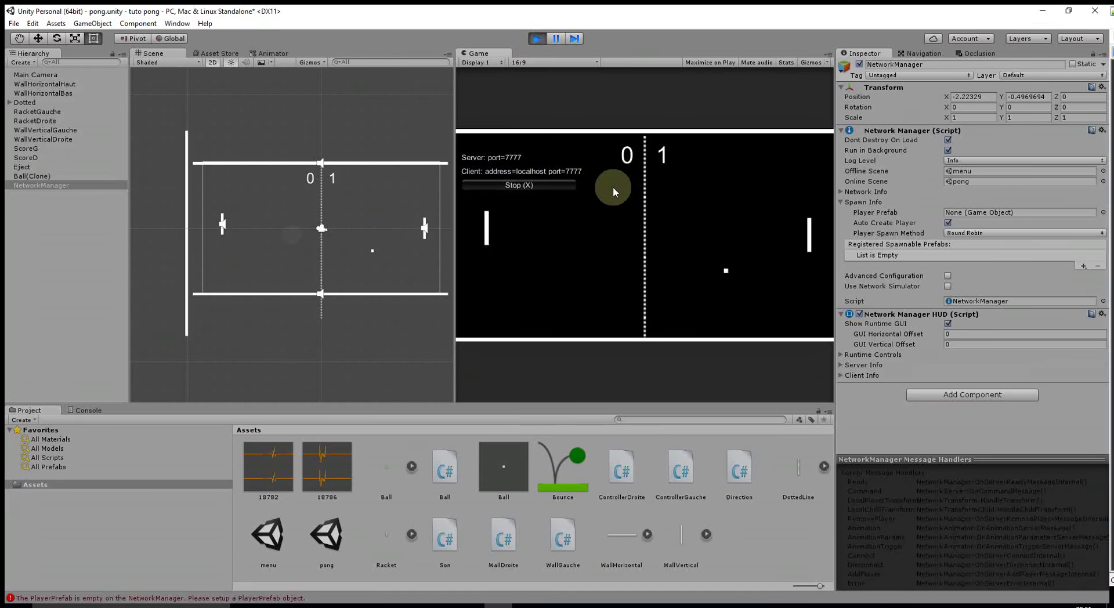
key("Down")
key("Up")
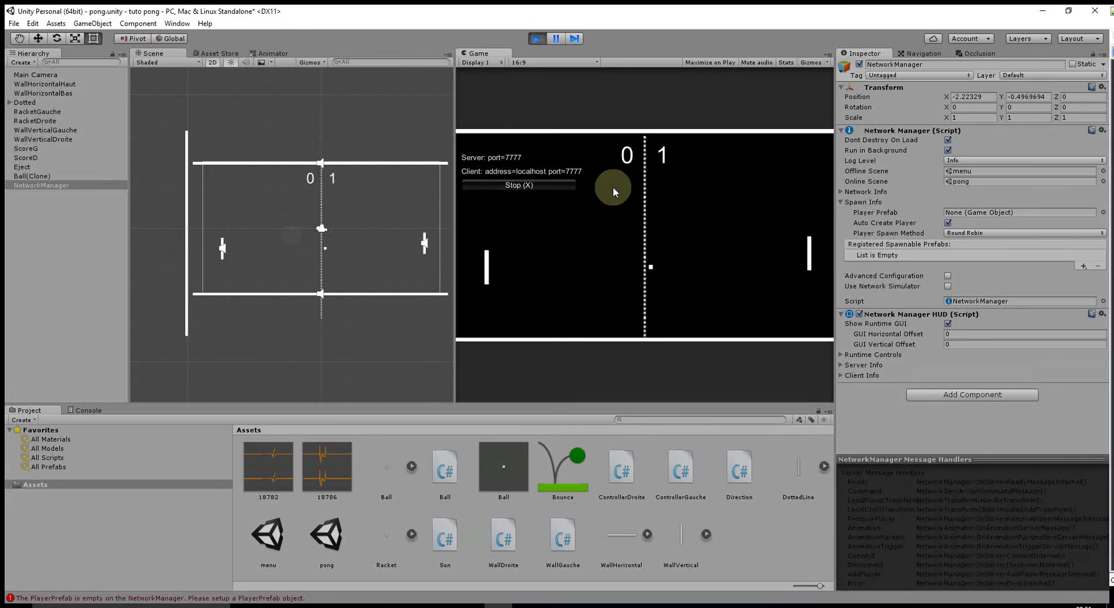
key("Down")
key("Up")
key("Down")
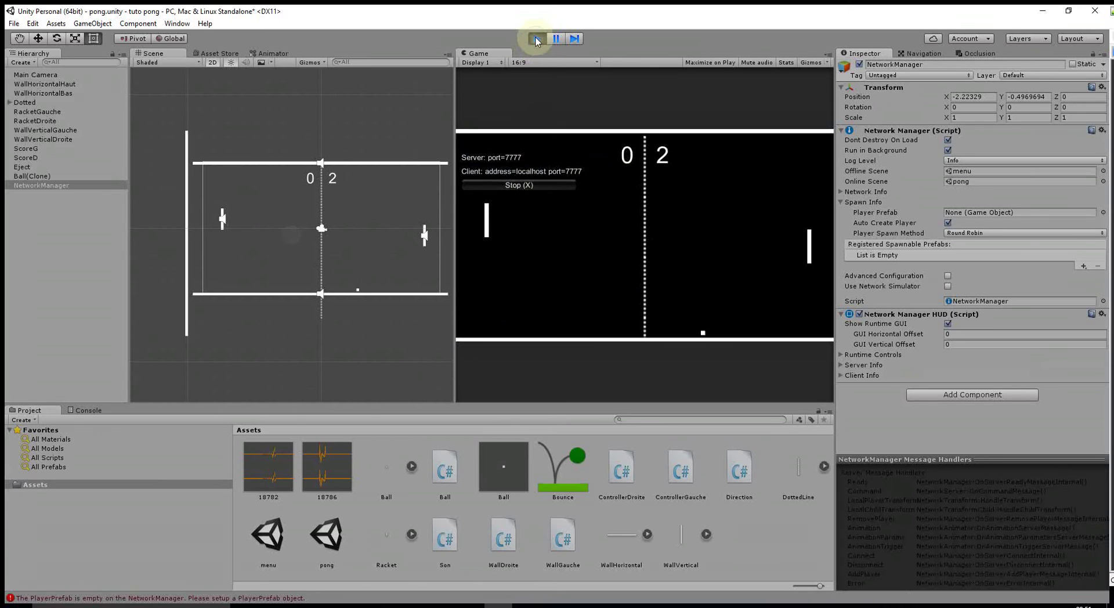
left_click(536, 39)
left_click(14, 24)
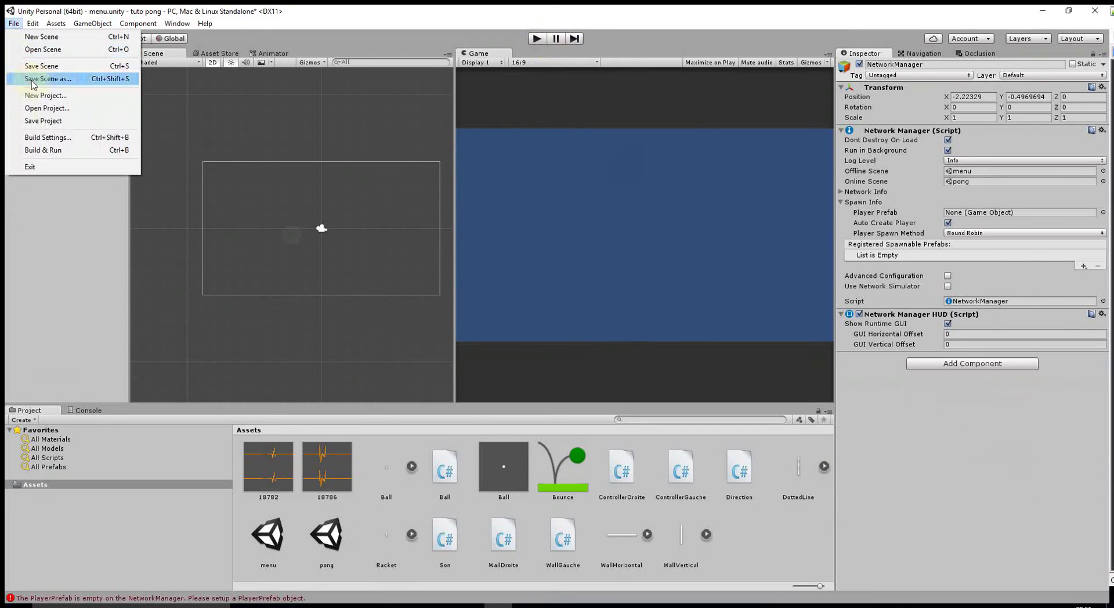
Step: Build and run the Windows standalone as 'test', launch it with Play!, and reposition its window
left_click(45, 152)
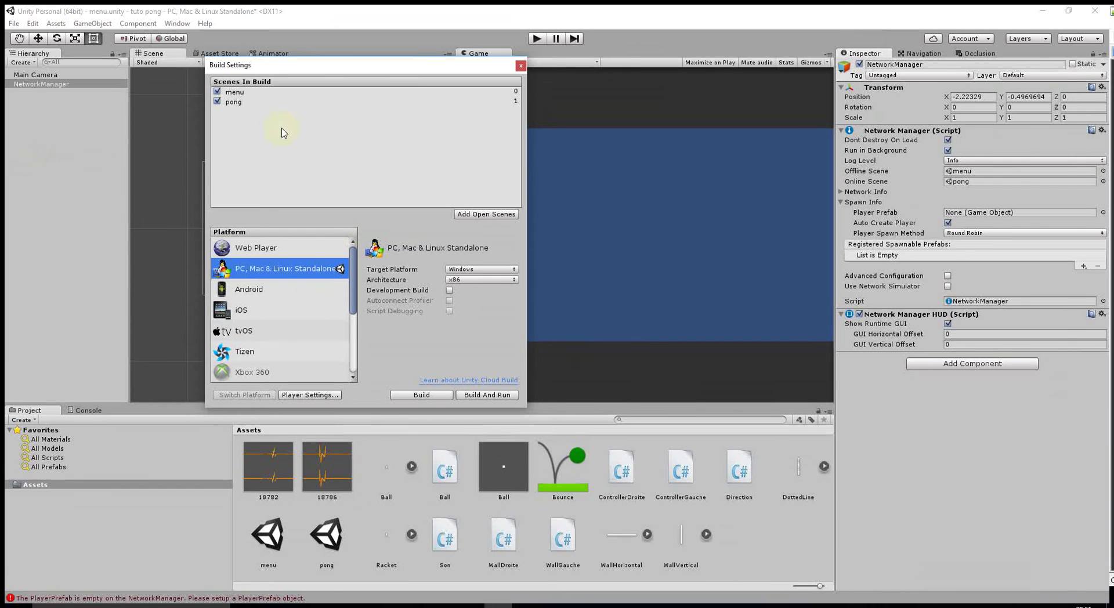
left_click(474, 394)
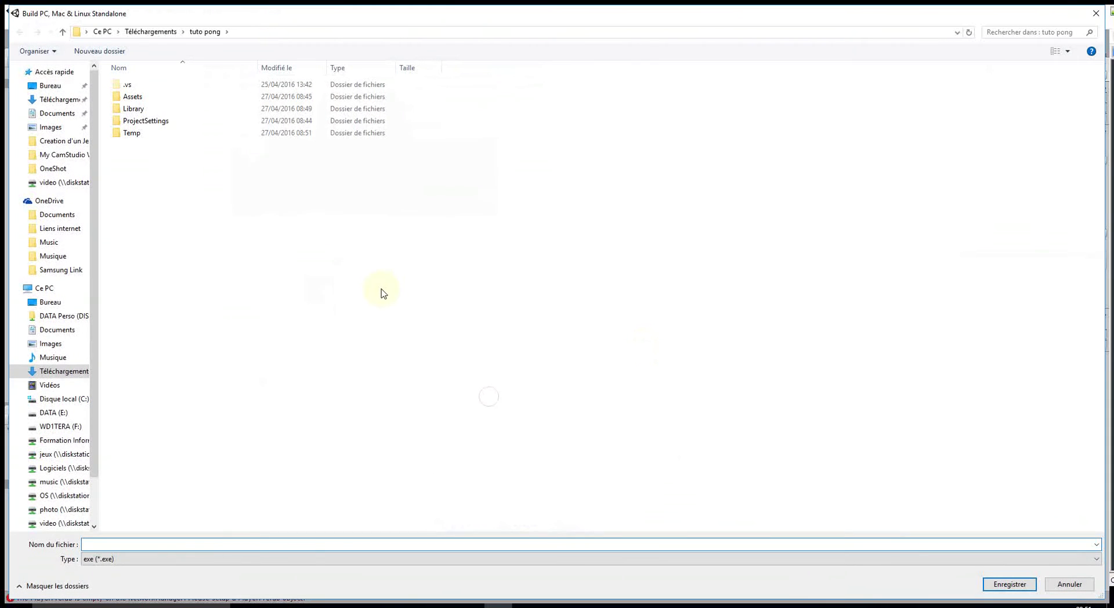
type("test")
key("Return")
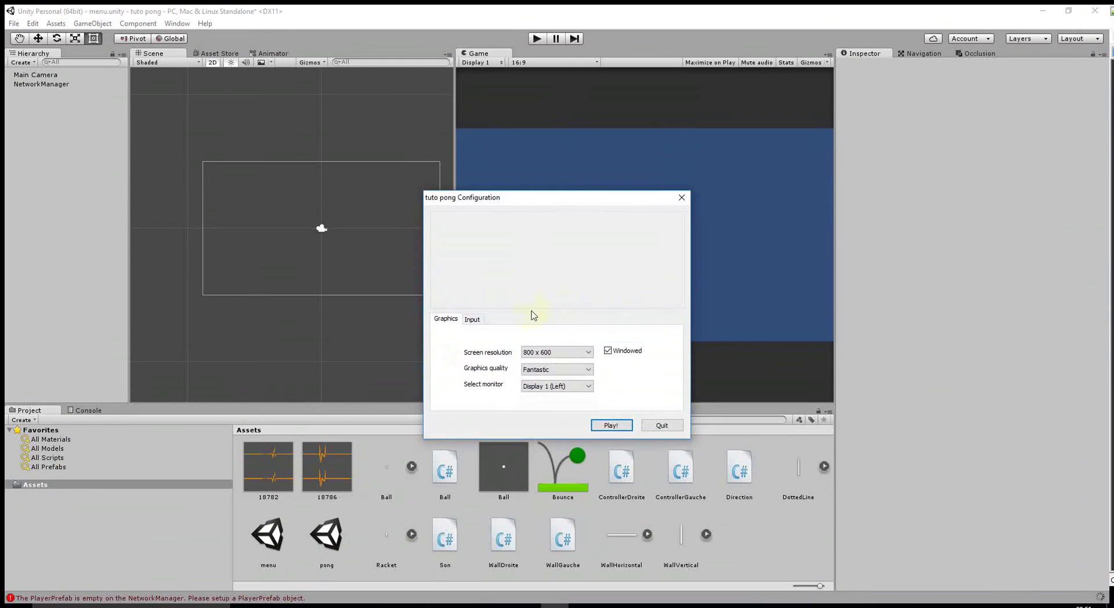
left_click(611, 423)
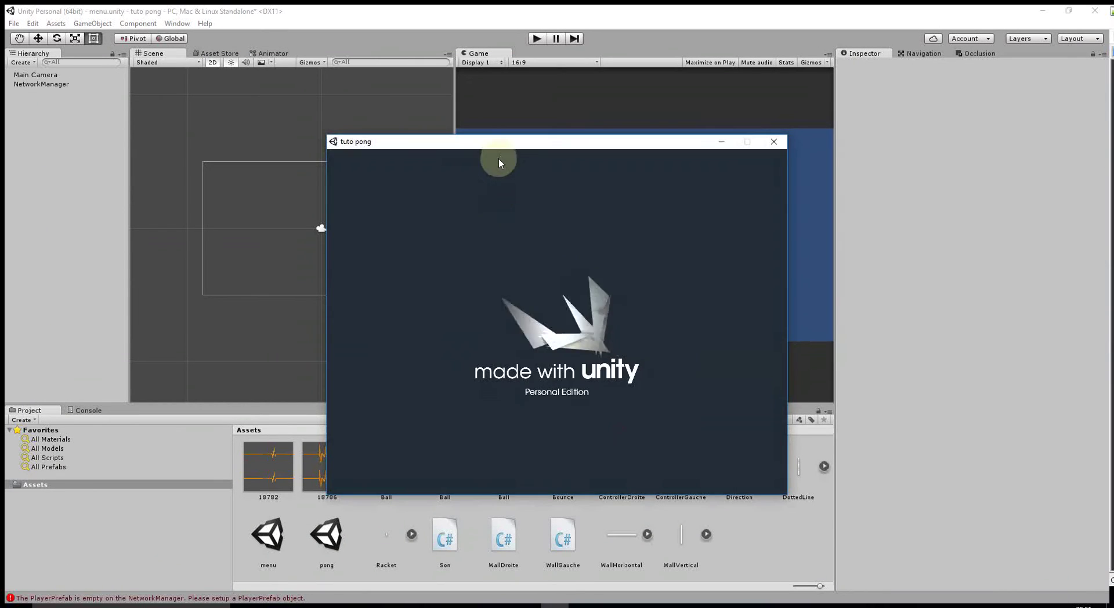
mouse_move(494, 149)
left_mouse_down()
mouse_move(626, 172)
mouse_move(242, 154)
left_mouse_up()
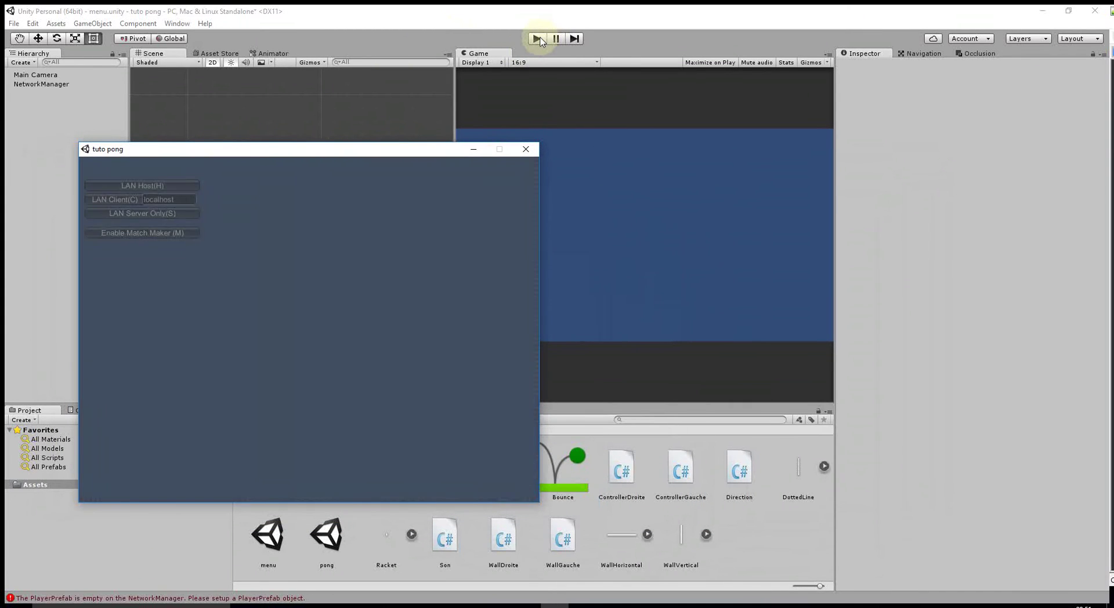
Step: Enter Play mode, host as LAN Host in the editor, and join and ready up from the build
left_click(538, 40)
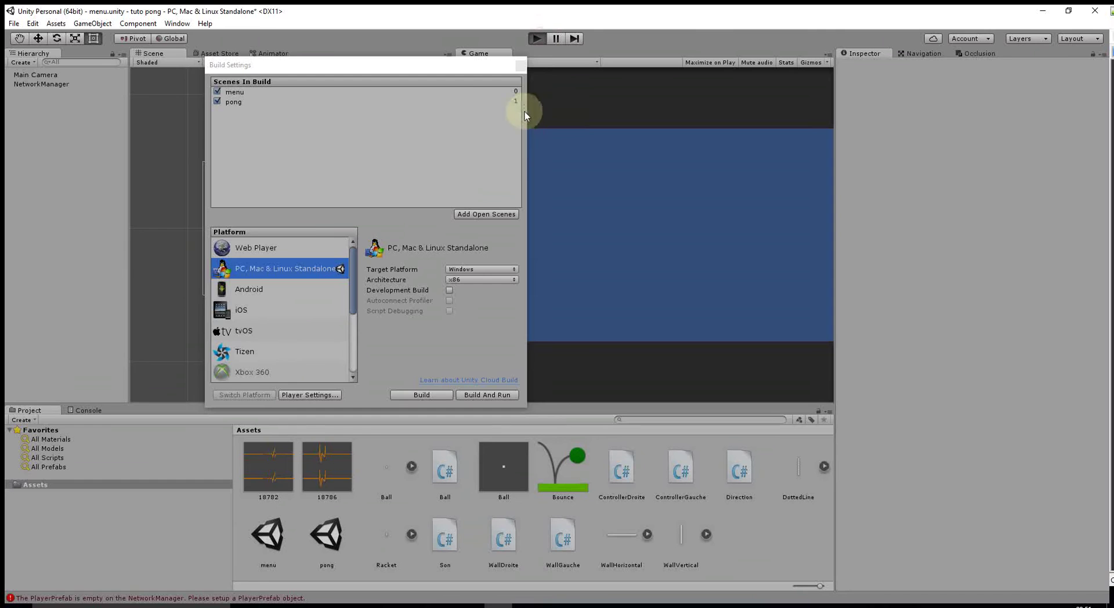
left_click(521, 69)
left_click(523, 163)
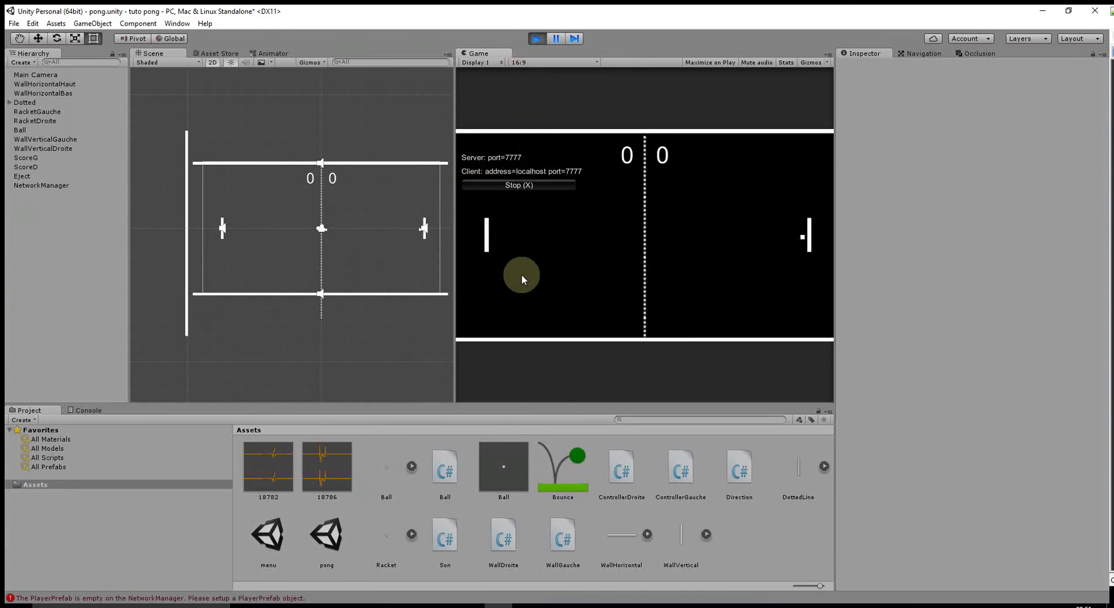
left_click(114, 201)
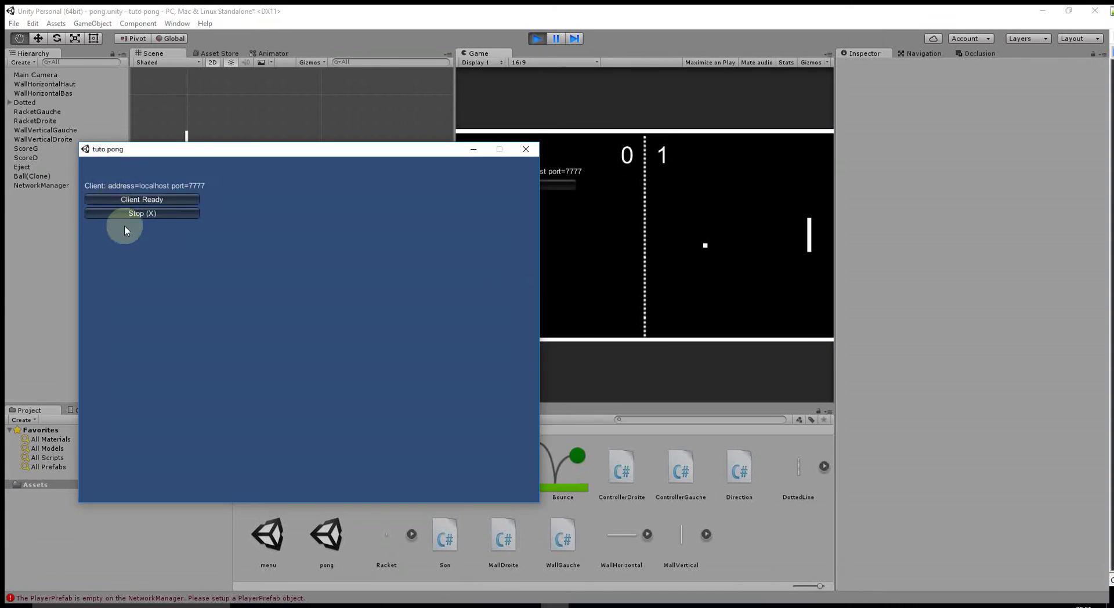
left_click(114, 203)
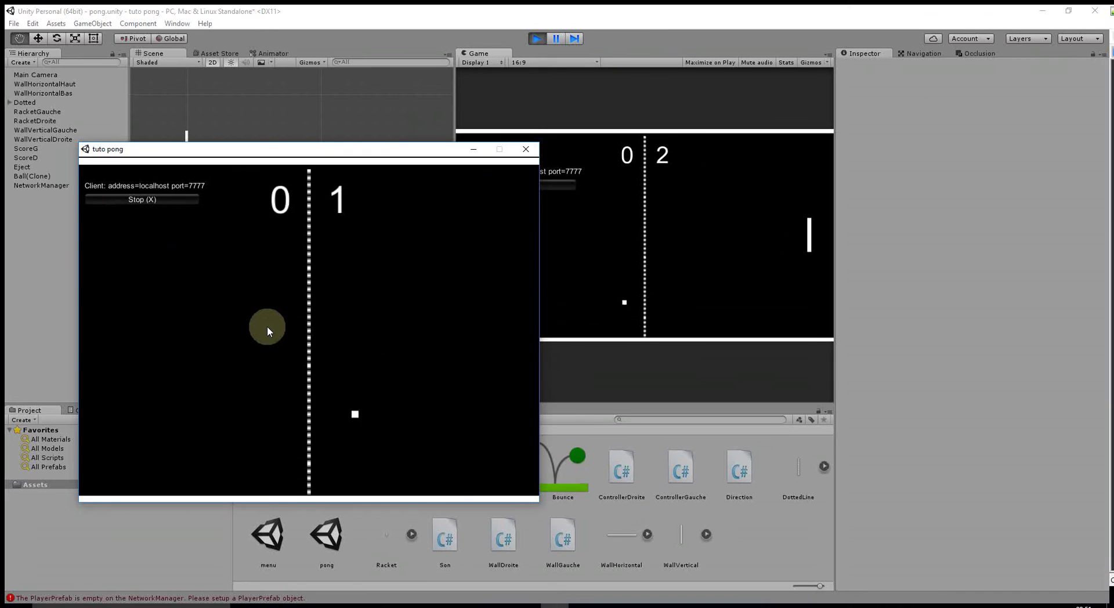
Step: Test the match by switching between editor and build, then close the build and stop Play
left_click(702, 287)
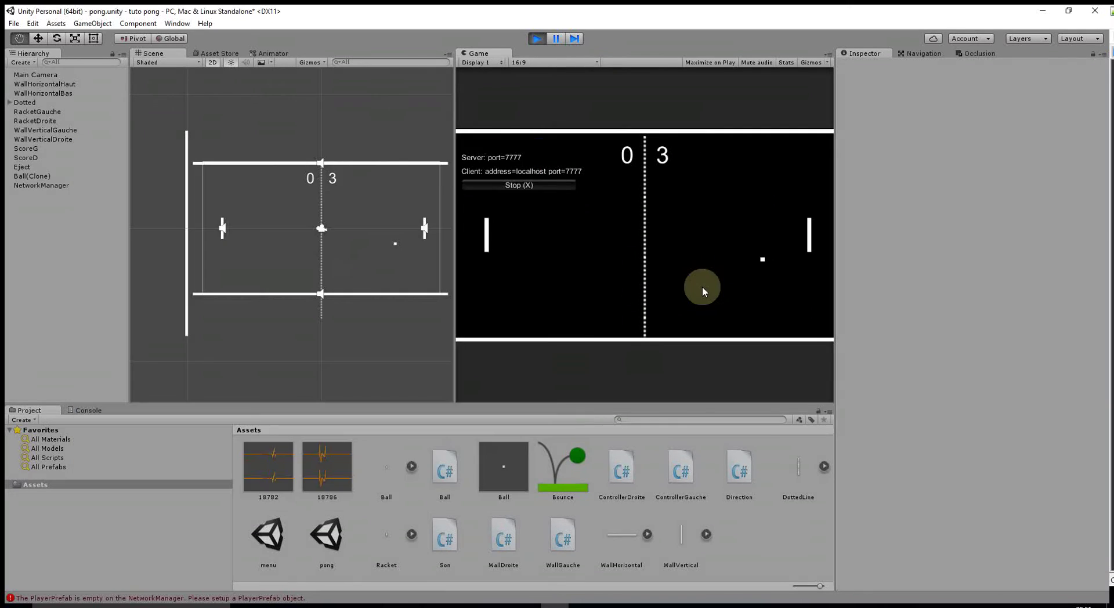
key("alt+Tab")
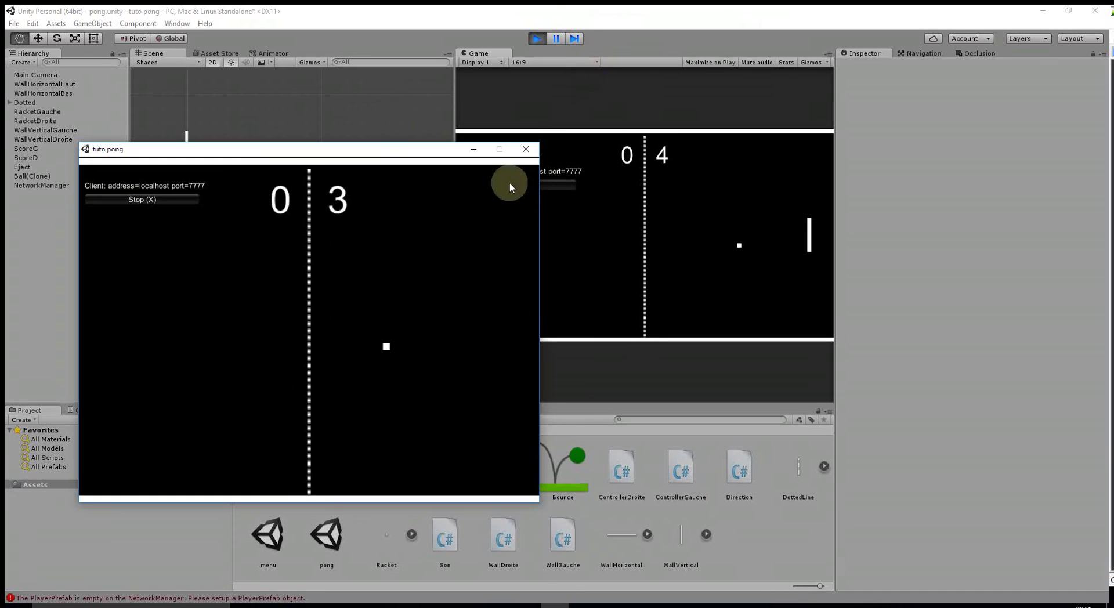
left_click_drag(378, 154, 689, 155)
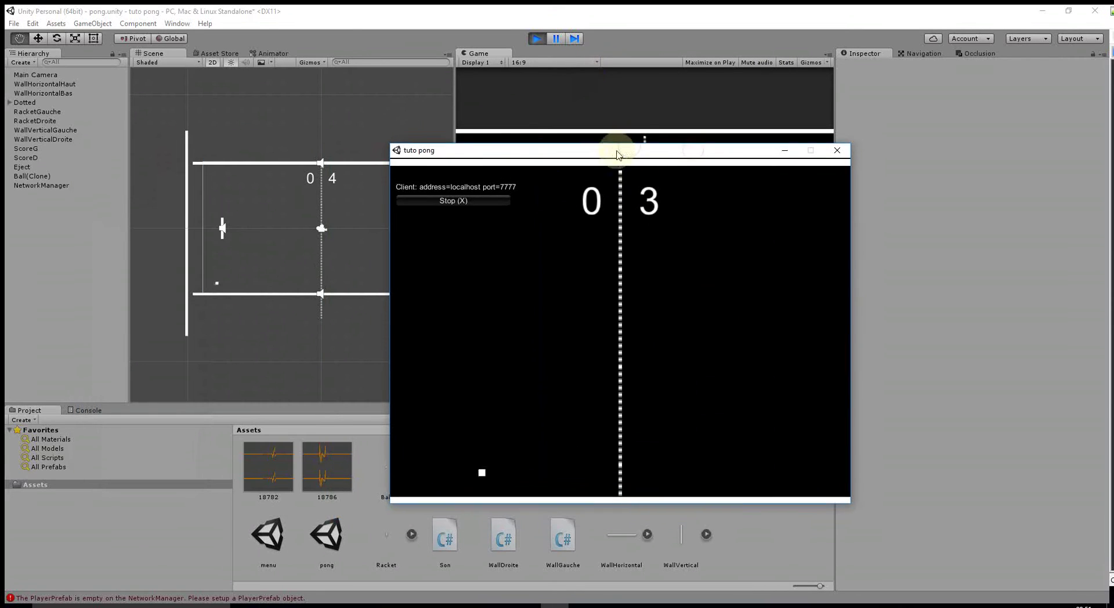
left_click_drag(617, 155, 362, 209)
left_click(481, 262)
left_click(769, 219)
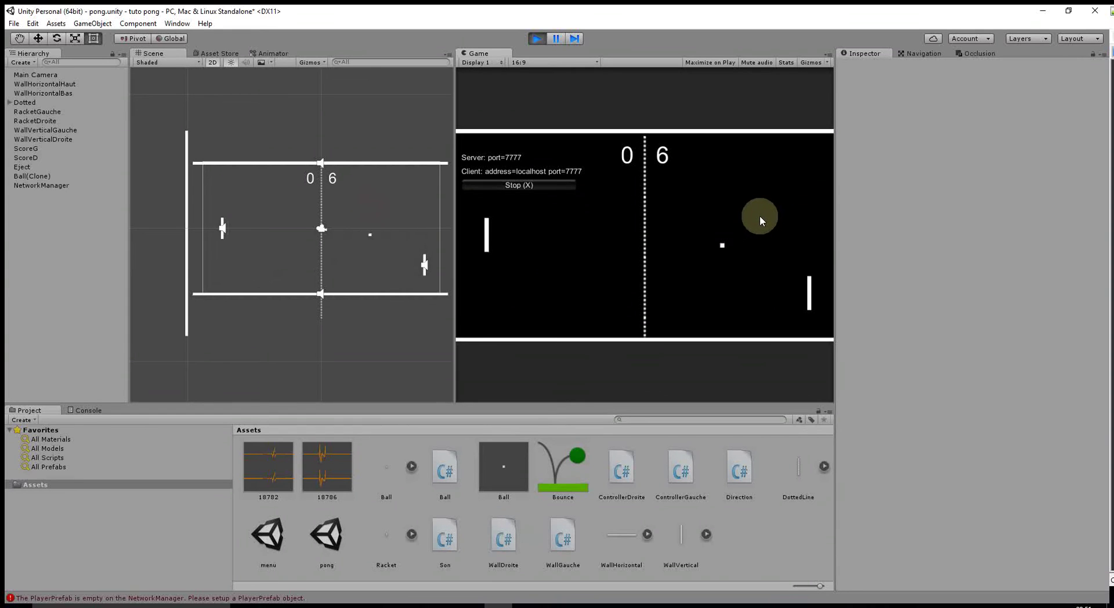
key("alt+Tab")
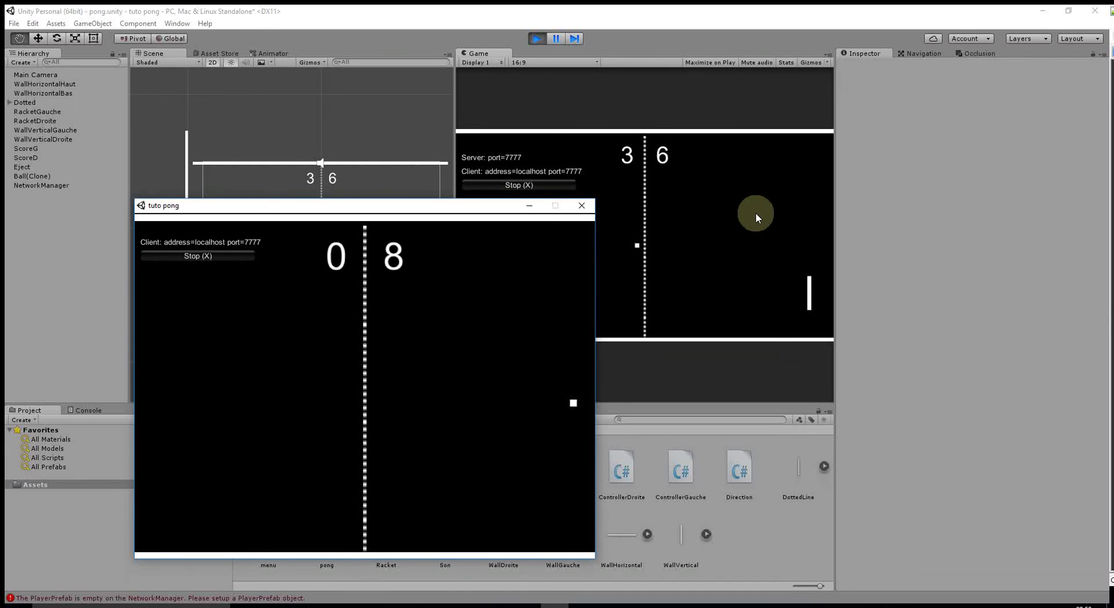
left_click(582, 208)
left_click(537, 39)
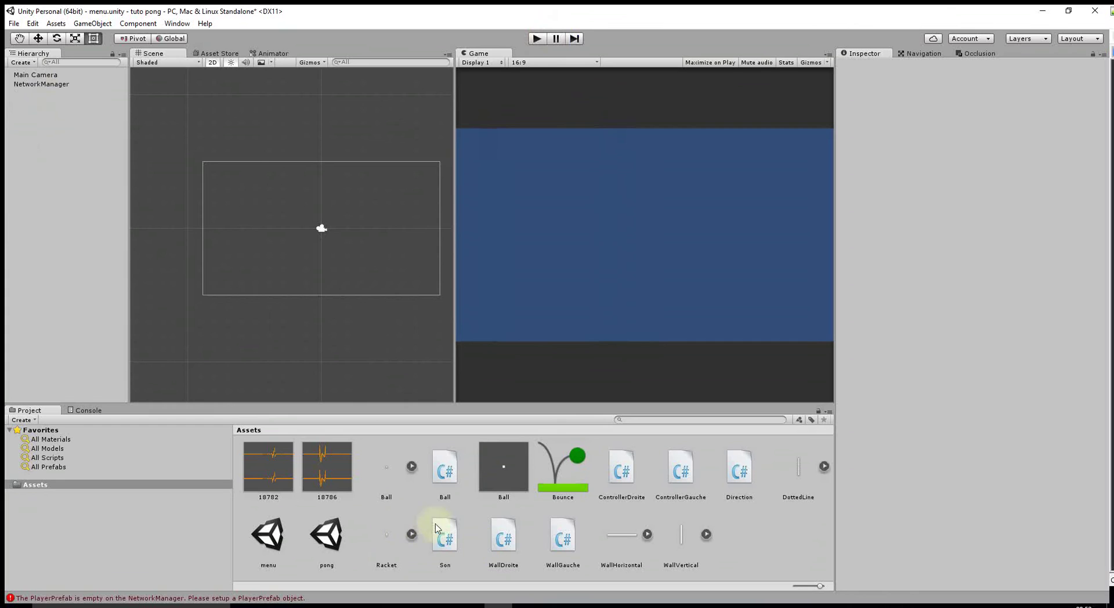
Step: Open the pong scene, saving the modified menu.unity when prompted
double_click(336, 556)
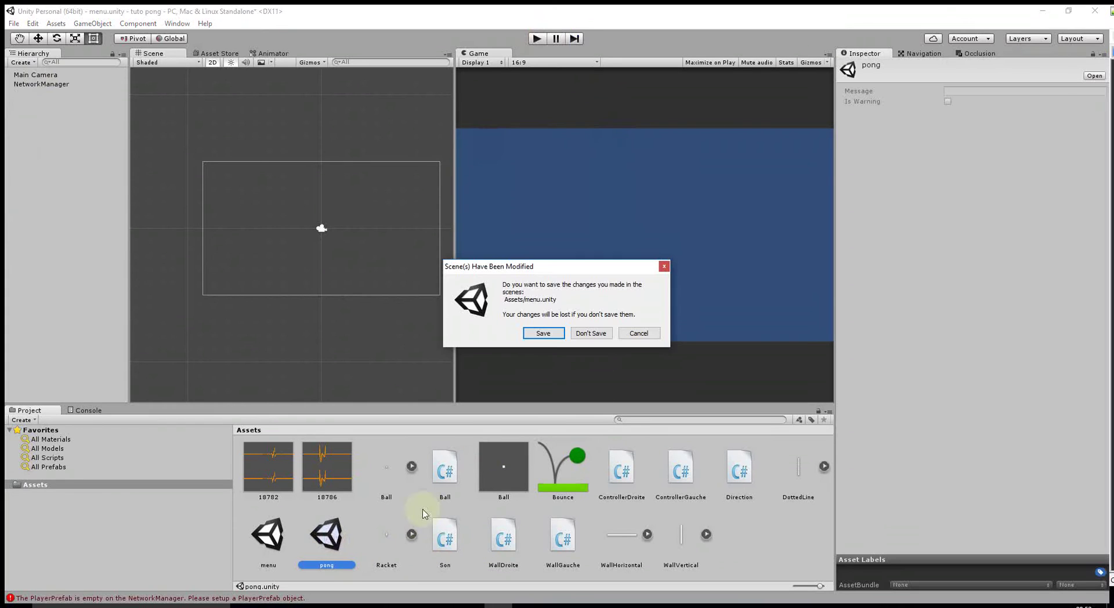
left_click(542, 335)
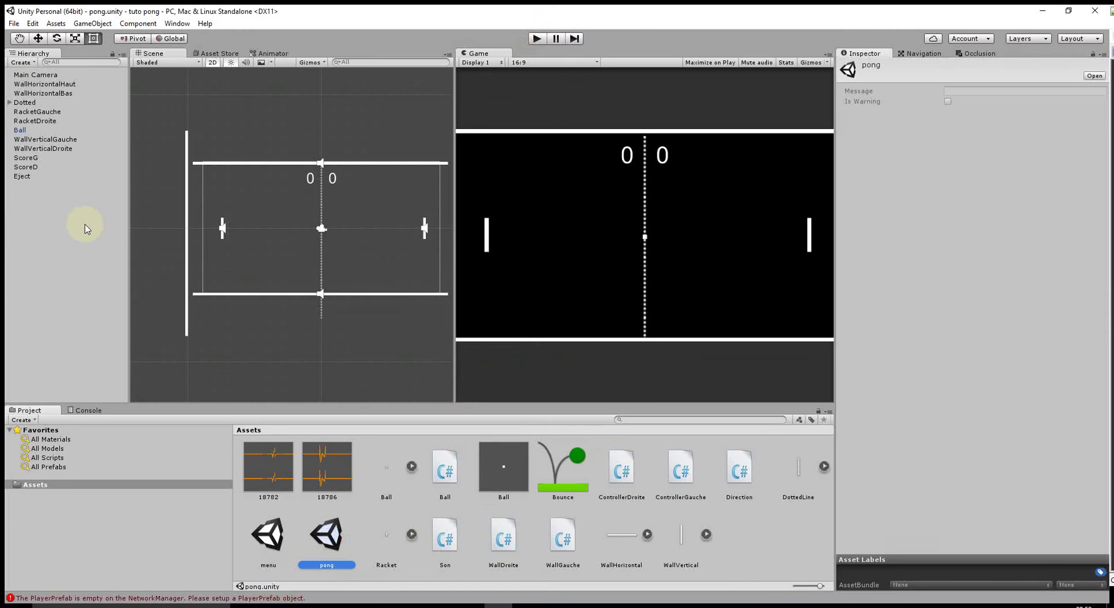
Step: Delete RacketDroite, rename RacketGauche to Player, and drag it into Assets as a Player prefab
left_click(50, 125)
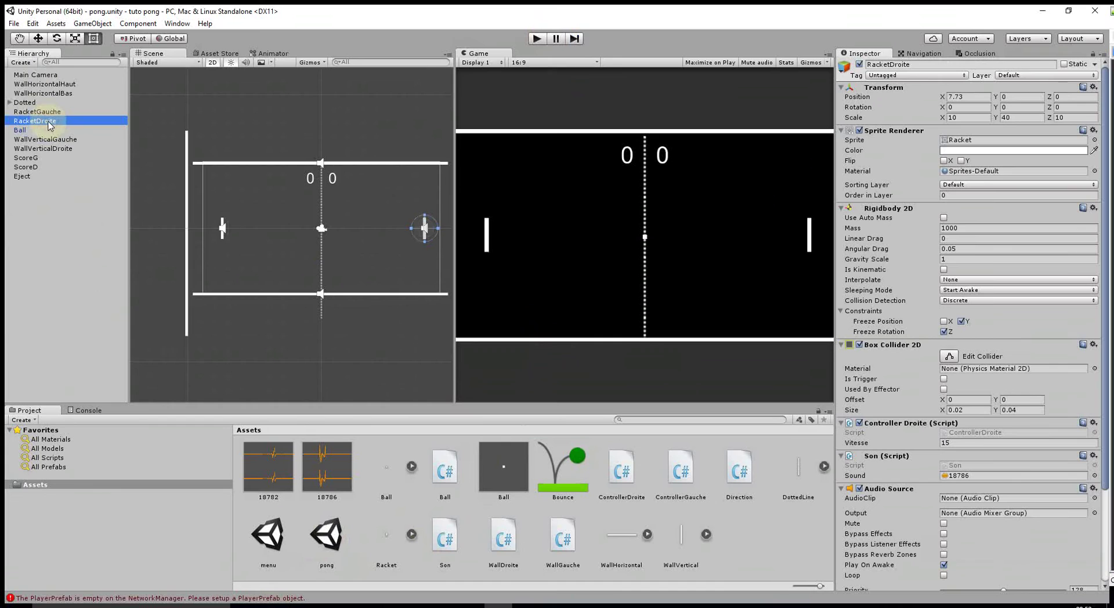
key("Delete")
right_click(52, 116)
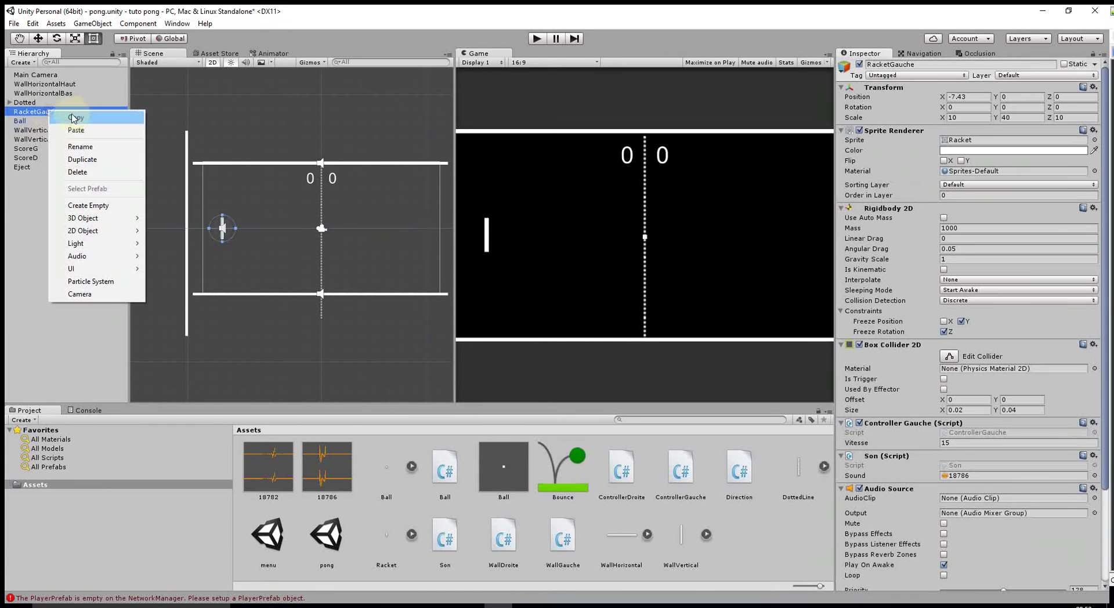
left_click(87, 149)
type("P")
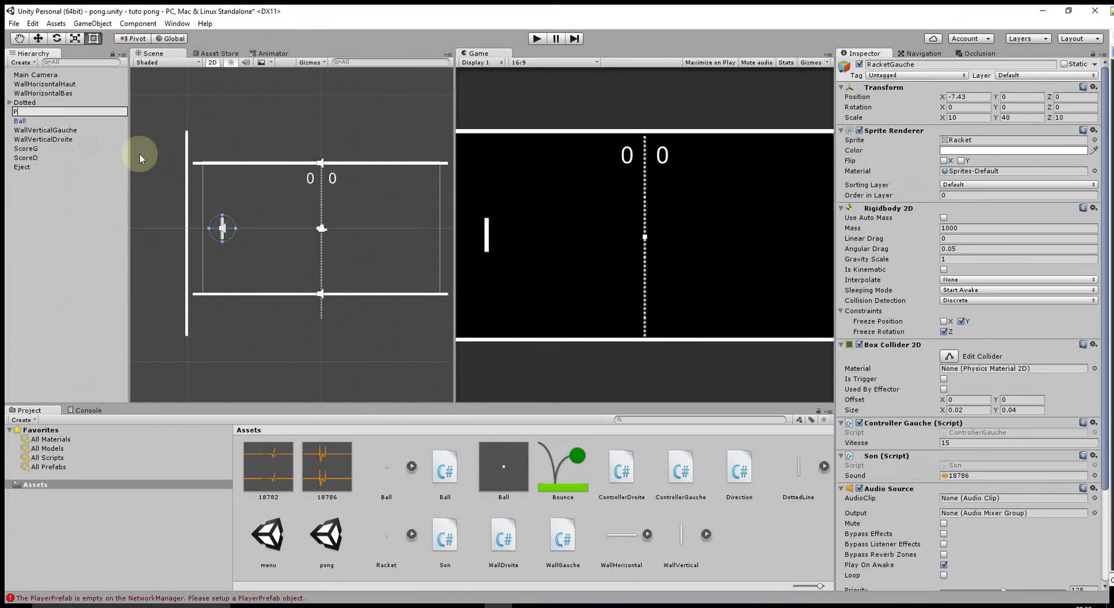
type("layer")
key("Return")
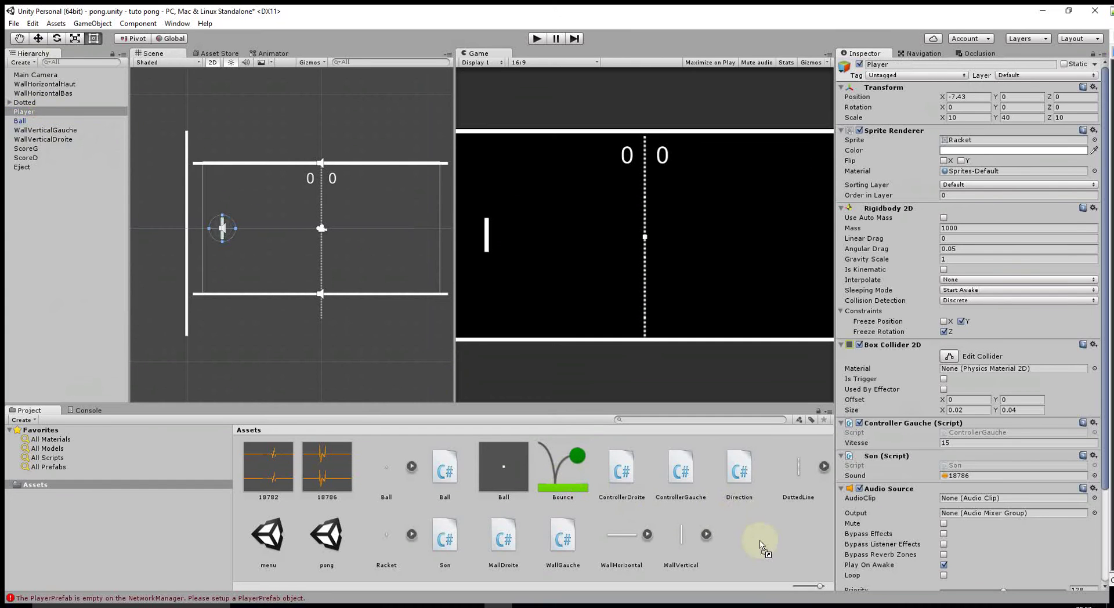
left_click_drag(29, 111, 759, 537)
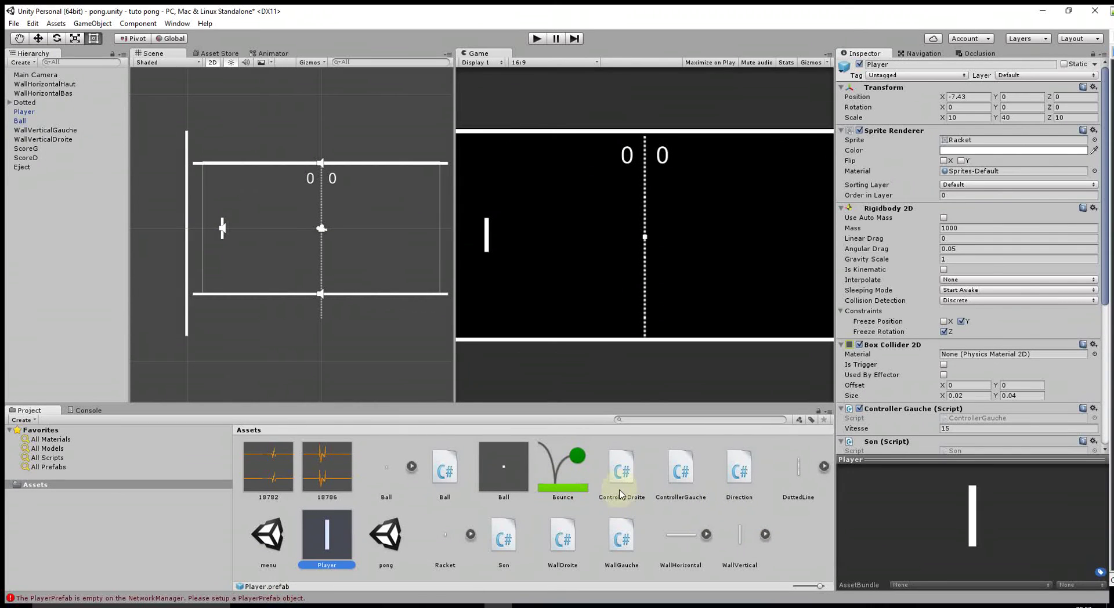
Step: Delete the ControllerDroite script asset and select ControllerGauche to view its code
left_click(624, 485)
key("Delete")
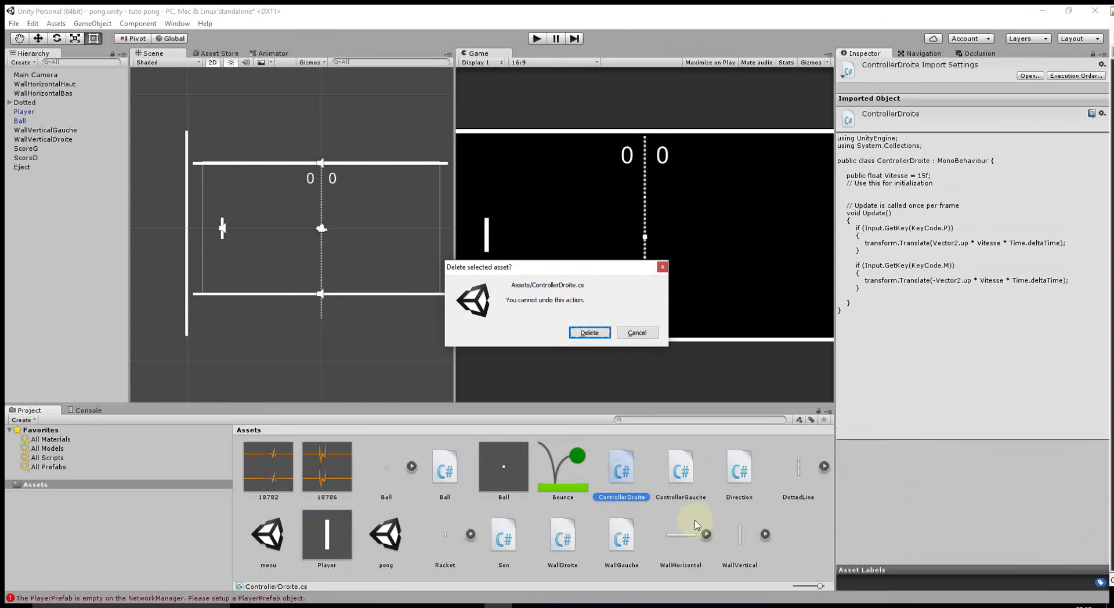
left_click(590, 334)
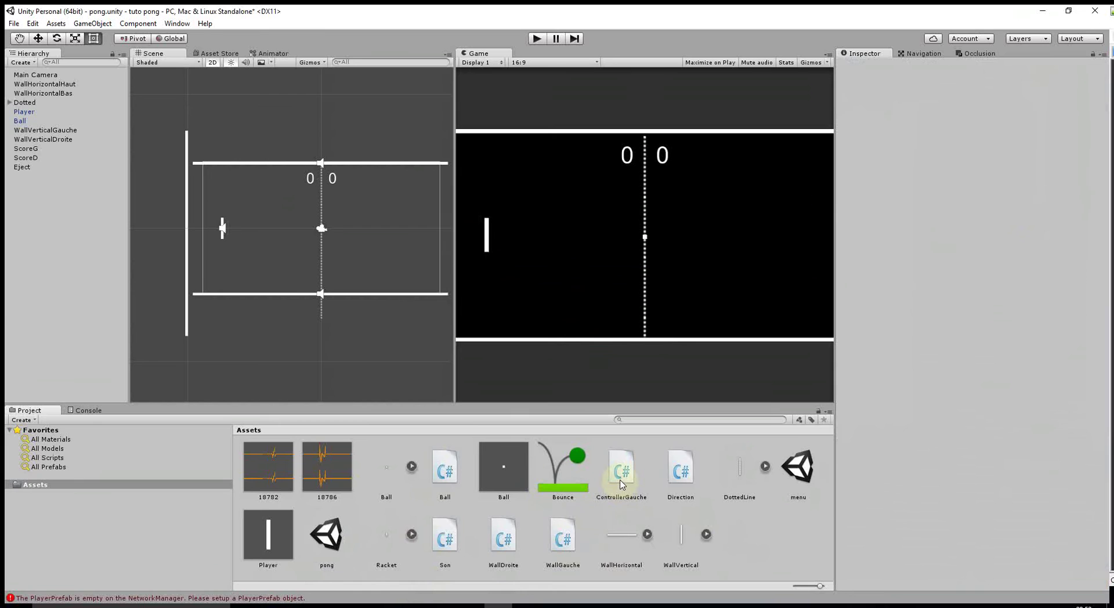
left_click(622, 485)
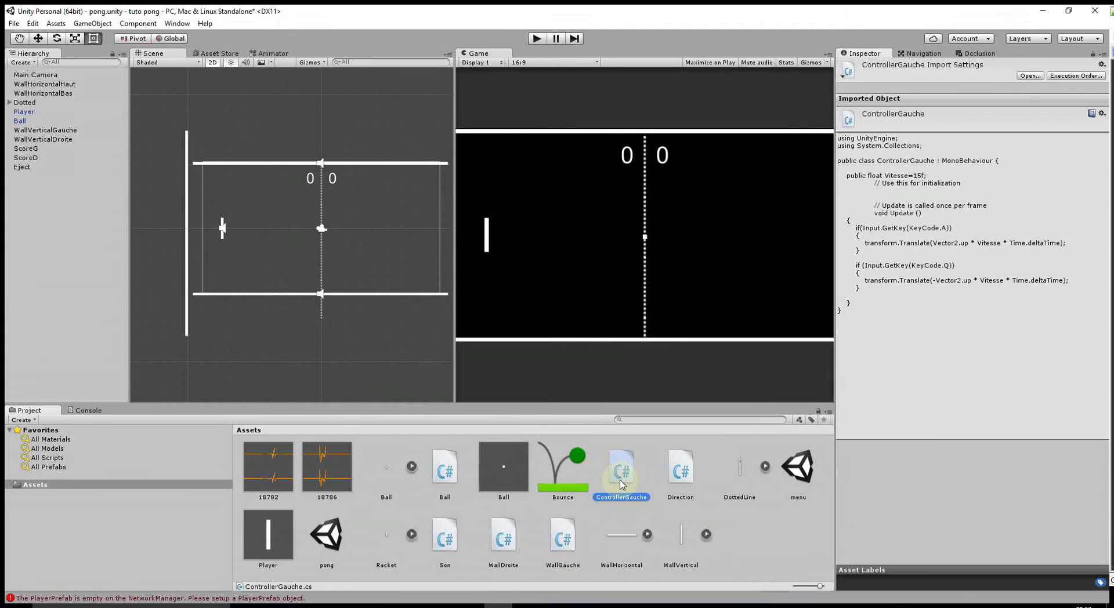
Step: Create a new C# script in Assets named PlayerController
right_click(785, 540)
mouse_move(825, 338)
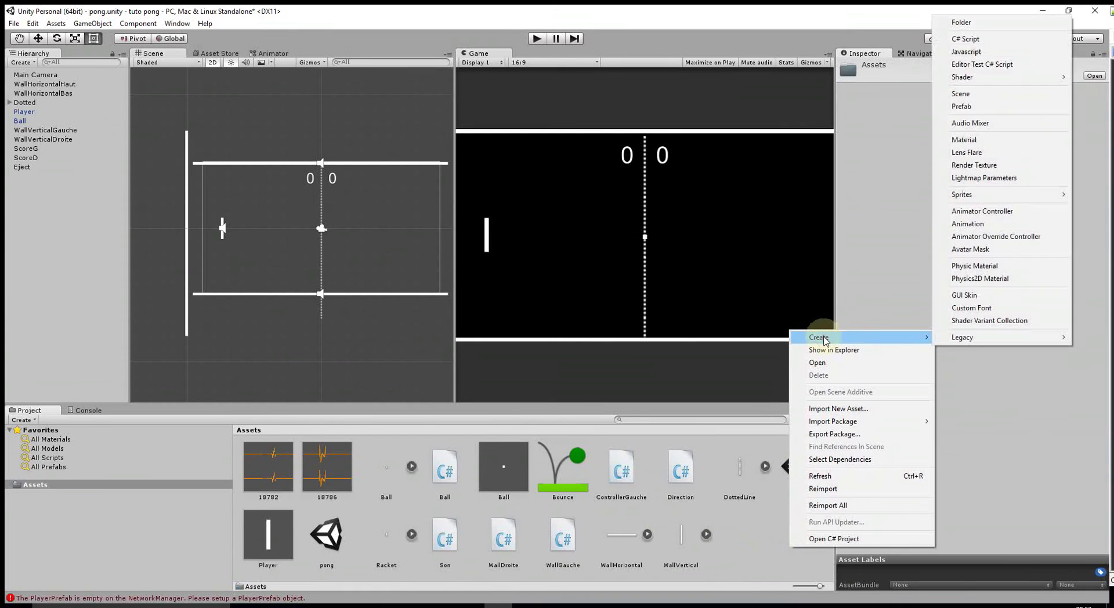
left_click(964, 39)
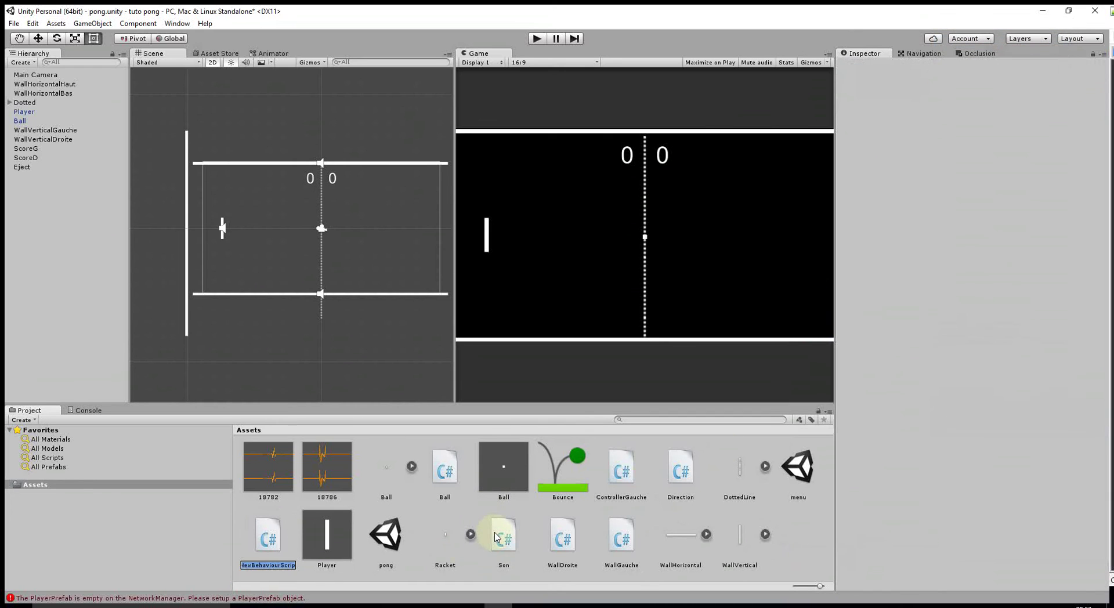
type("Playzer")
key("BackSpace")
key("BackSpace")
key("BackSpace")
type("er")
type("Controller")
key("Return")
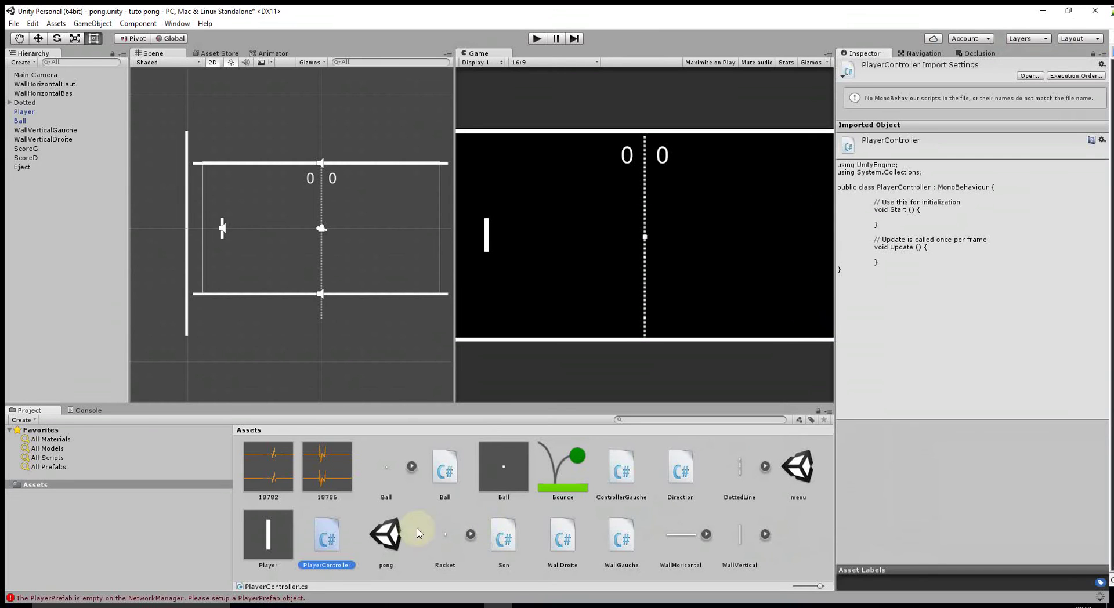
Step: Save the pong scene and open PlayerController in the code editor
double_click(376, 525)
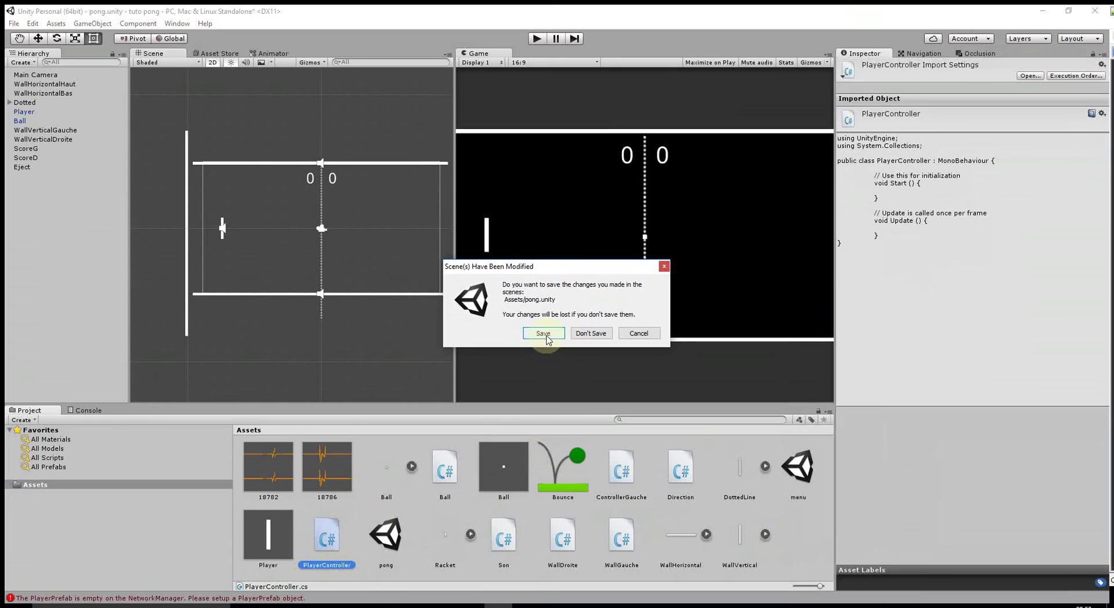
left_click(543, 334)
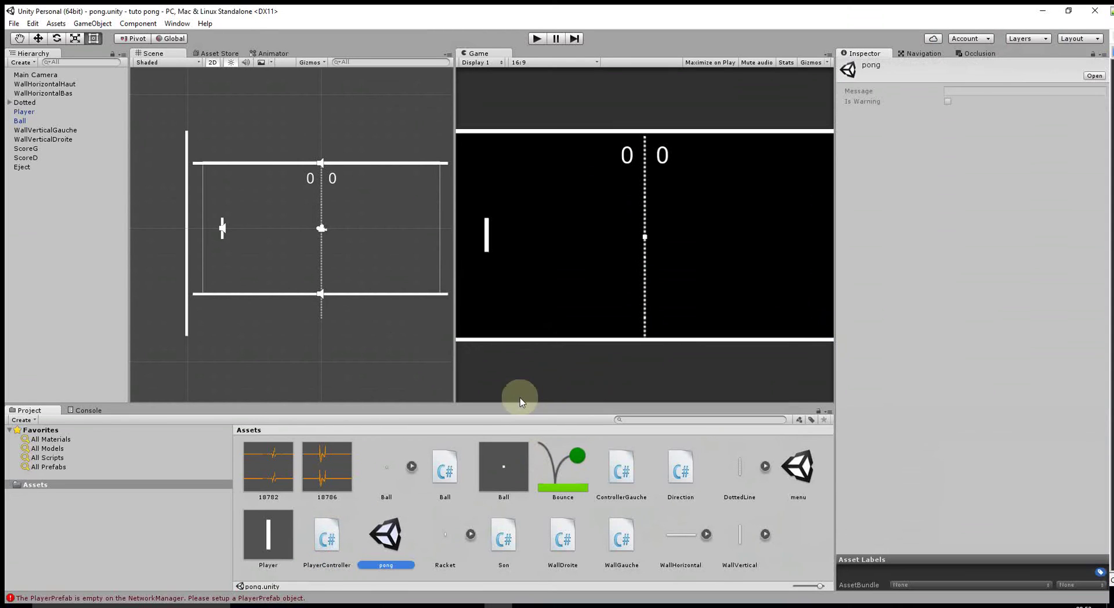
double_click(329, 545)
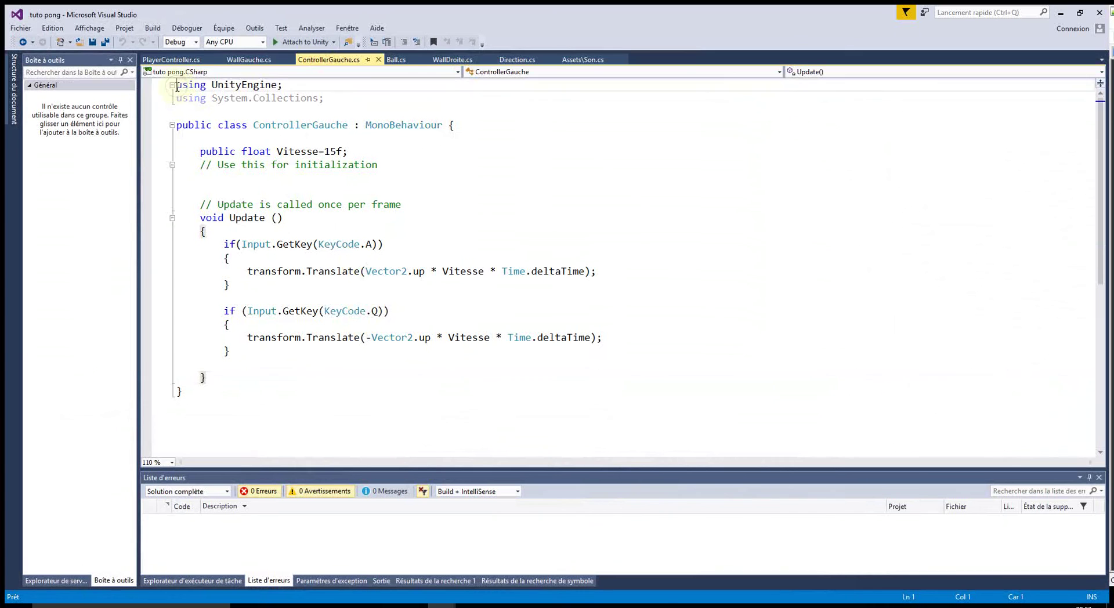
Step: Replace PlayerController's Start/Update template with ControllerGauche's Vitesse and A/Q movement code, and save
left_click_drag(175, 124, 226, 348)
mouse_move(195, 151)
left_mouse_down()
mouse_move(246, 306)
mouse_move(244, 376)
left_mouse_up()
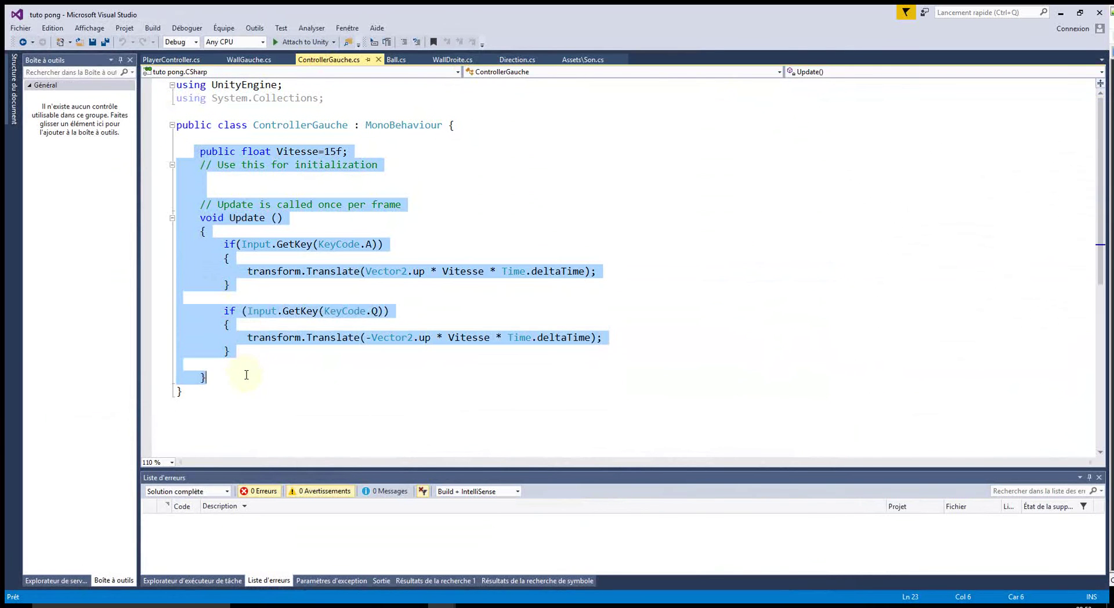
left_click(174, 59)
left_click_drag(198, 151, 215, 256)
type("public float Vitesse = 15f;     // Use this for initialization       // Update is called once per frame     void Update()     {         if (Input.GetKey(KeyCode.A))         {             transform.Translate(Vector2.up * Vitesse * Time.deltaTime);         }          if (Input.GetKey(KeyCode.Q))         {             transform.Translate(-Vector2.up * Vitesse * Time.deltaTime);         }      }")
key("ctrl+s")
key("alt+Tab")
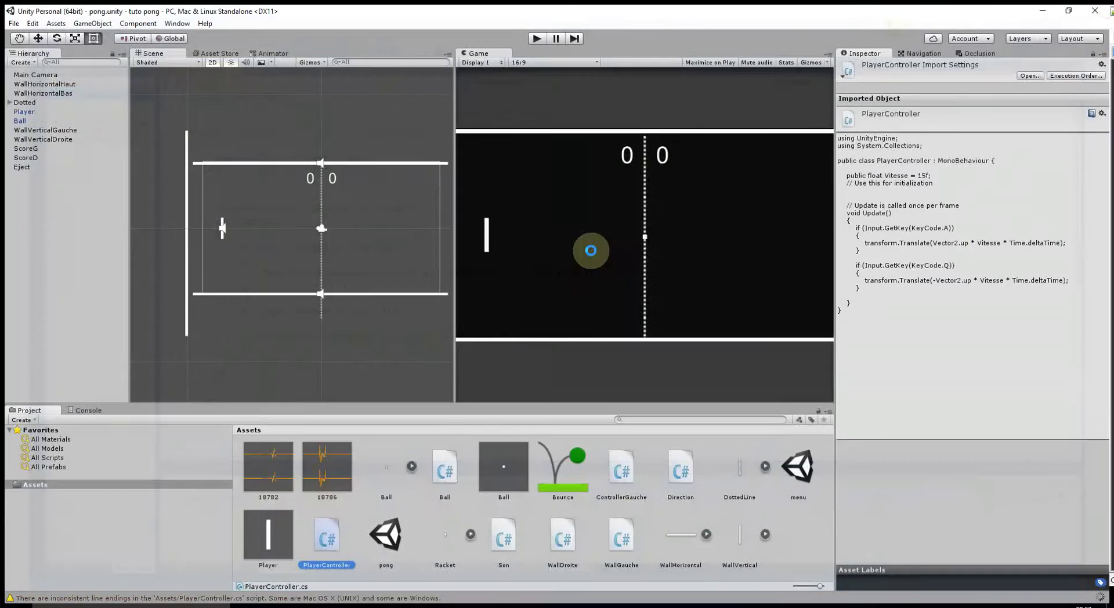
Step: Delete the ControllerGauche script asset
left_click(621, 498)
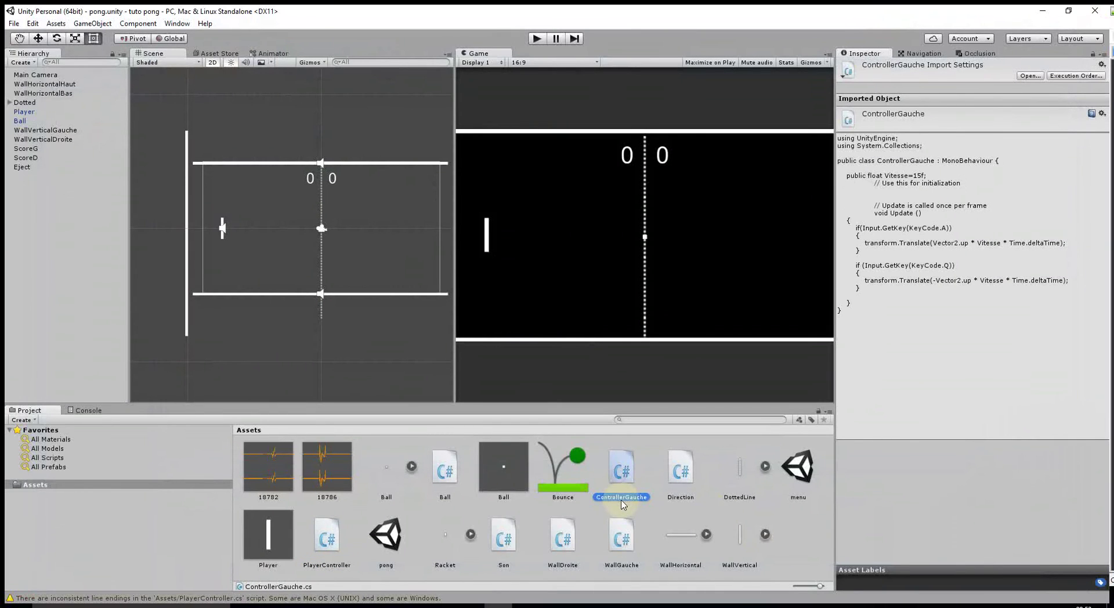
key("Delete")
left_click(590, 337)
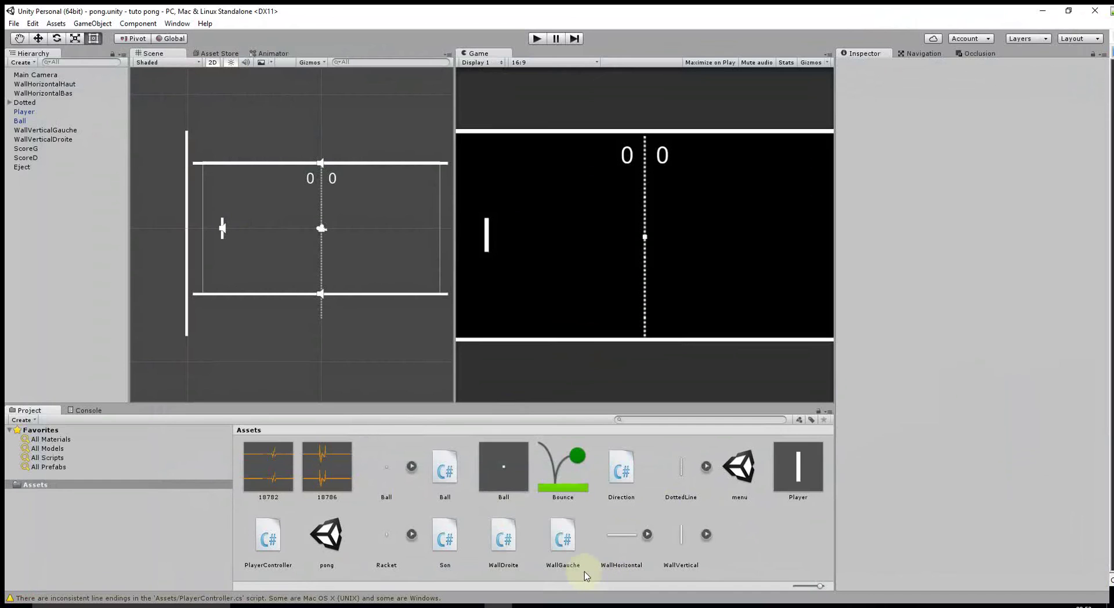
Step: Assign PlayerController to the Player prefab's missing script slot, showing Vitesse 15
left_click(798, 470)
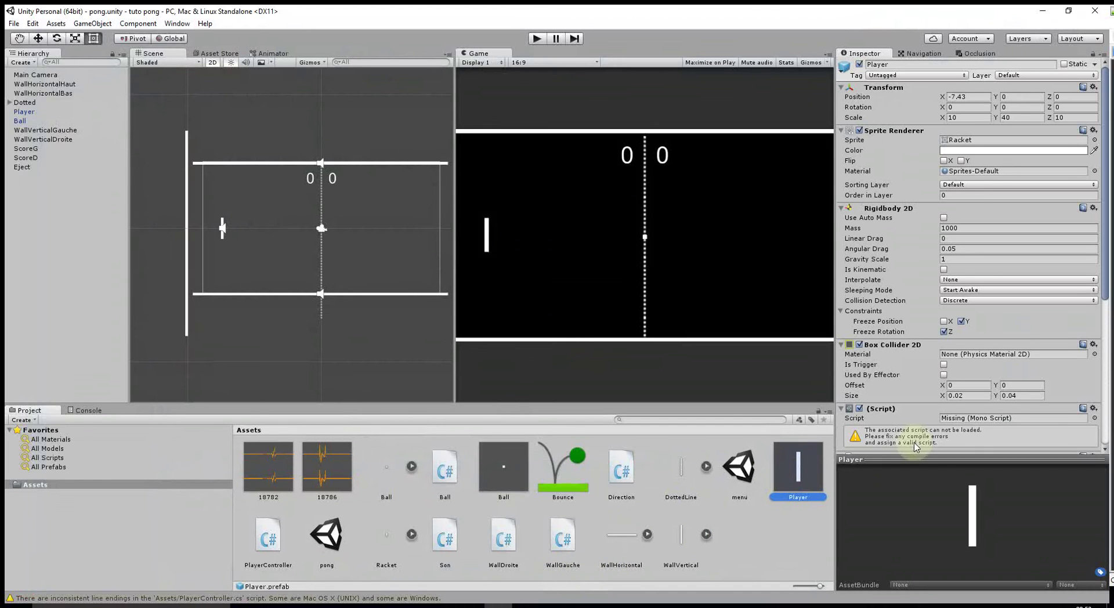
left_click(1095, 417)
left_click(60, 146)
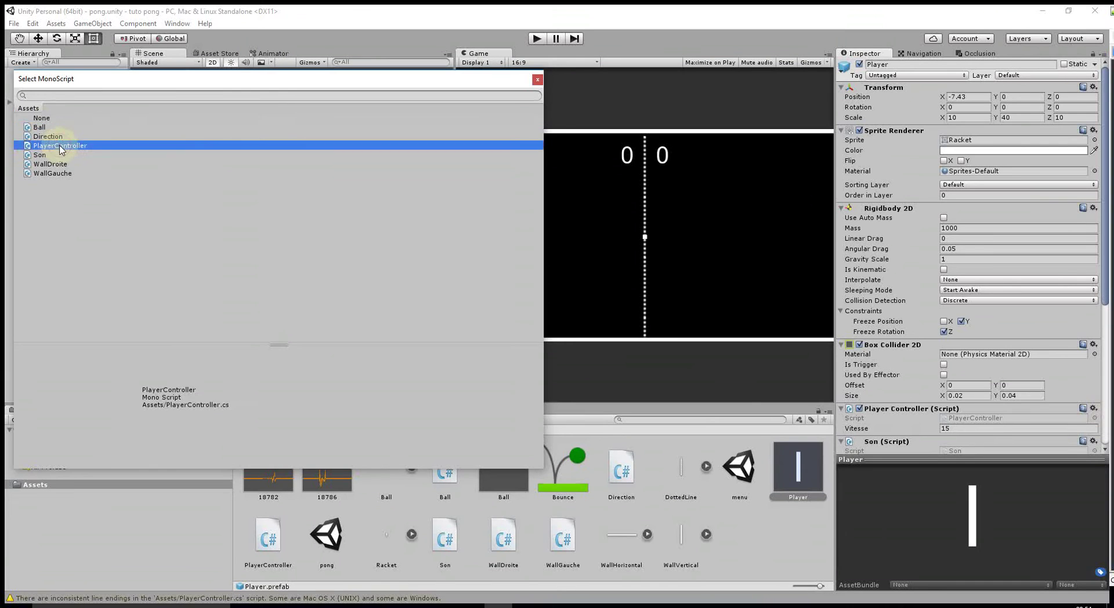
double_click(61, 148)
scroll(844, 395, "down", 3)
scroll(842, 406, "down", 2)
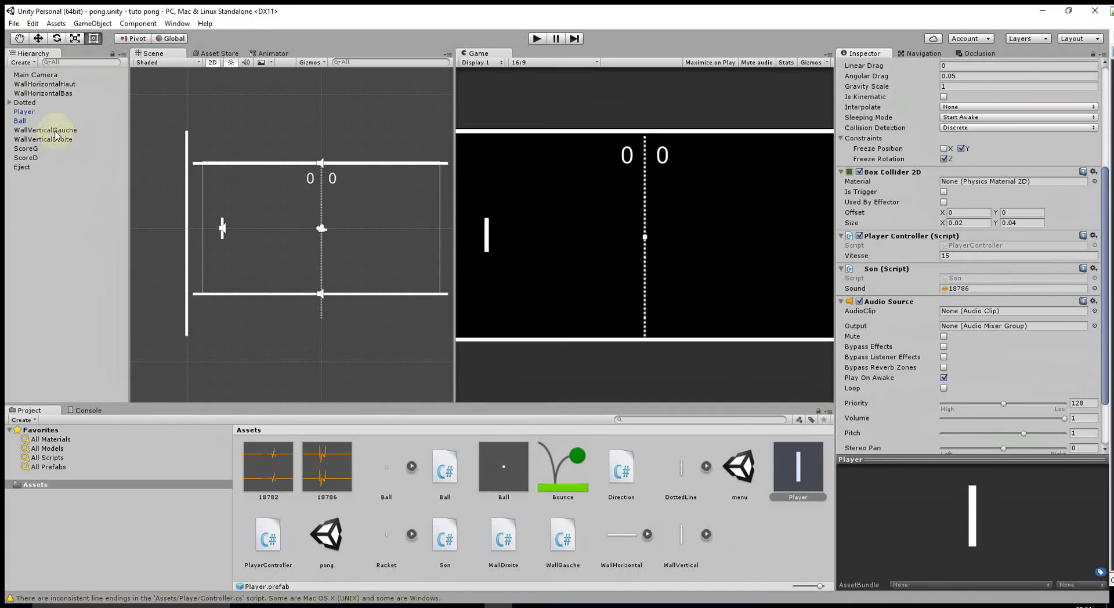
Step: Drag Ball into Assets, place a Ball prefab copy in the field, and delete the duplicate Ball 1 prefab
left_click(19, 121)
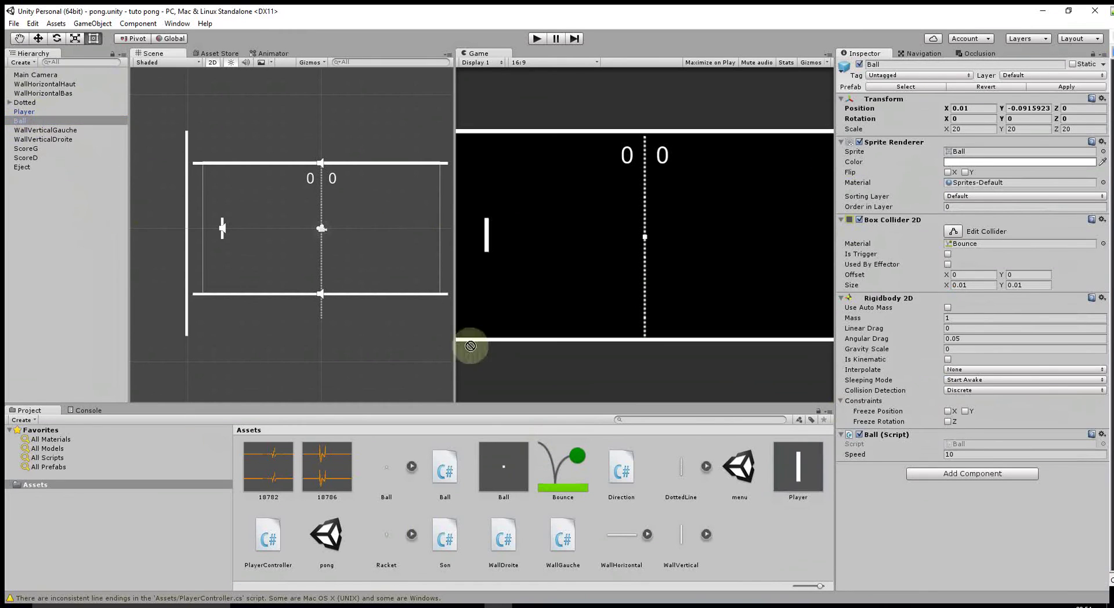
left_click_drag(24, 125, 772, 548)
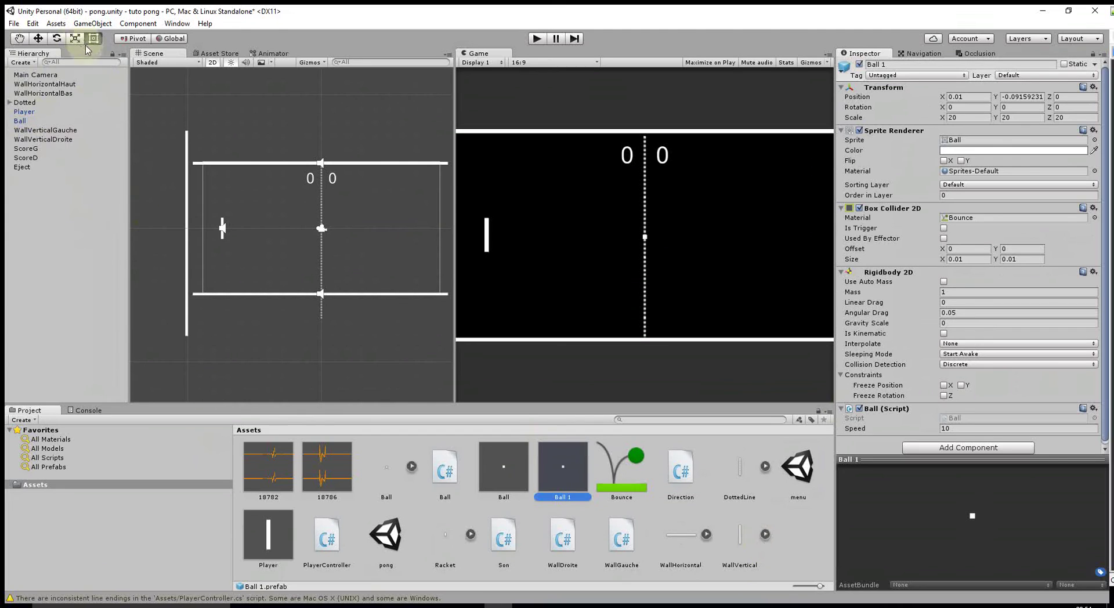
left_click(503, 478)
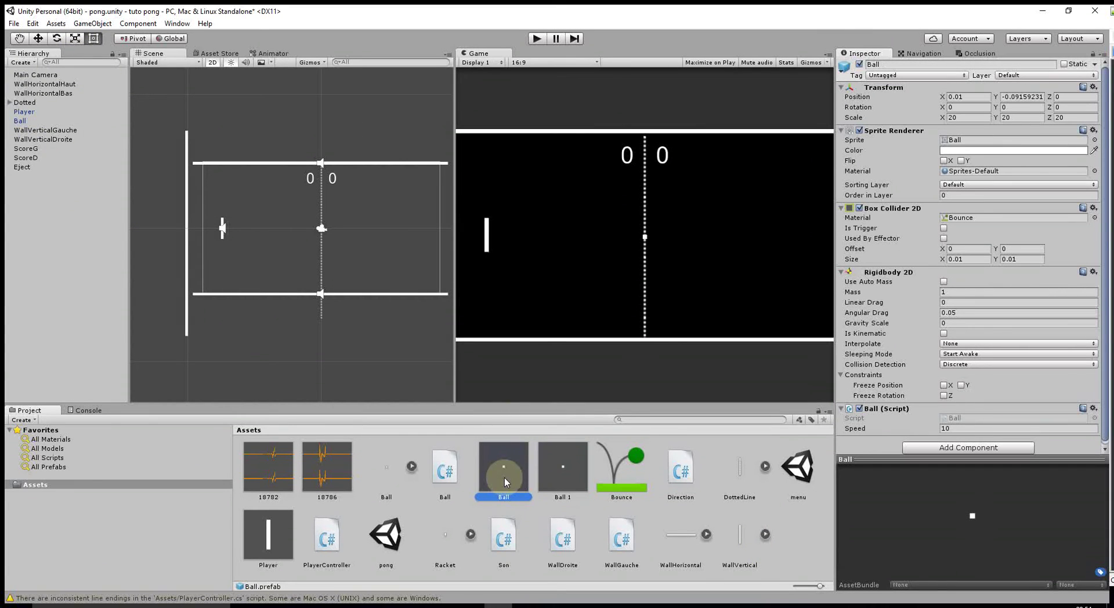
left_click_drag(503, 482, 359, 263)
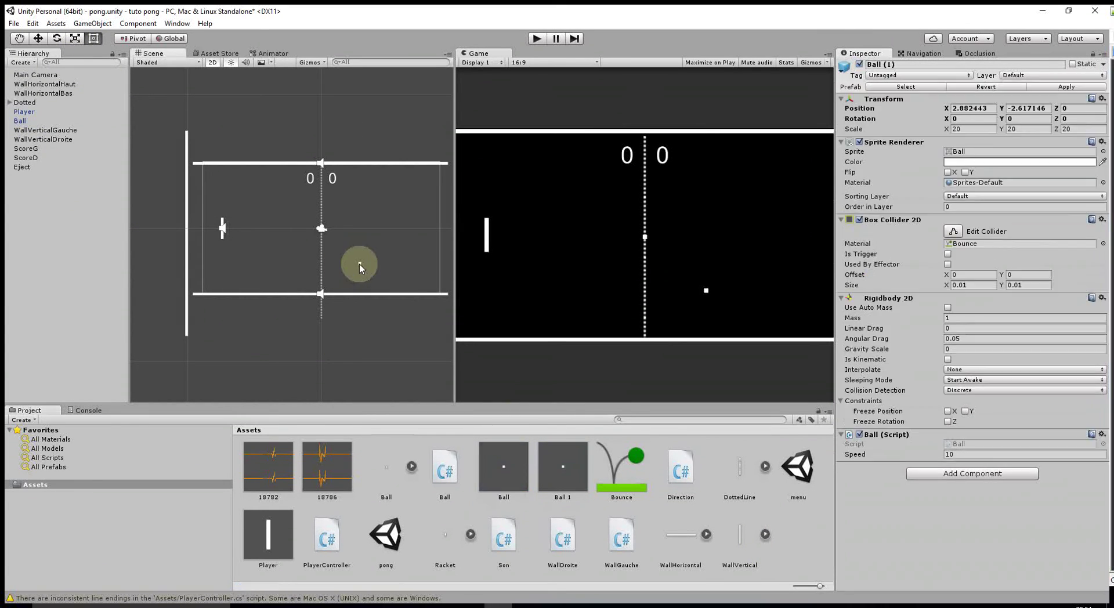
left_click(562, 477)
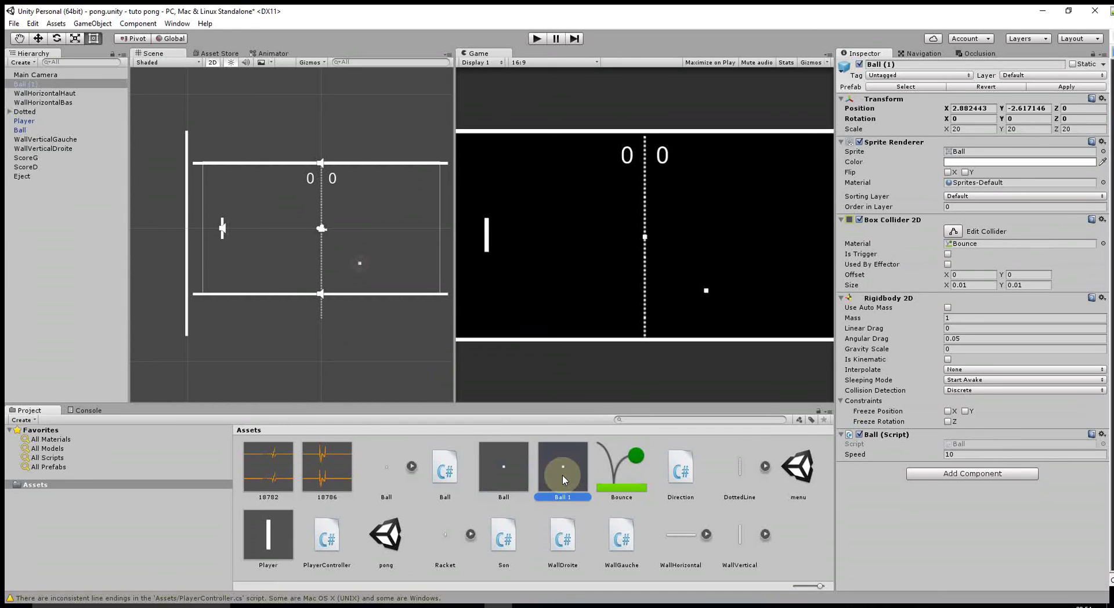
key("Delete")
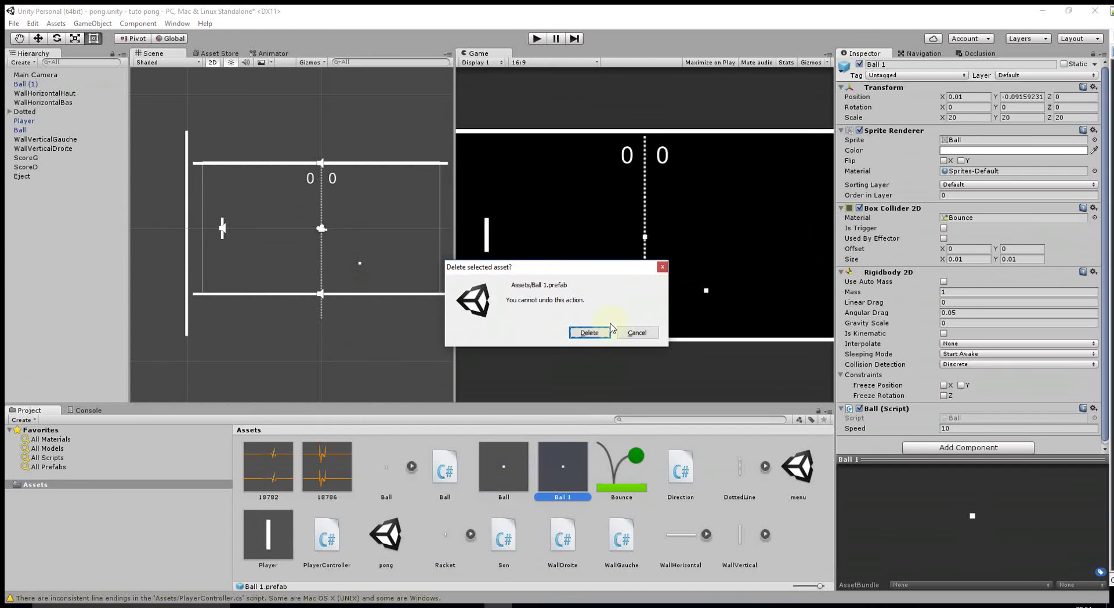
left_click(592, 334)
Step: Delete Ball and Ball (1) from the Hierarchy, then open the menu scene
left_click(19, 130)
key("Delete")
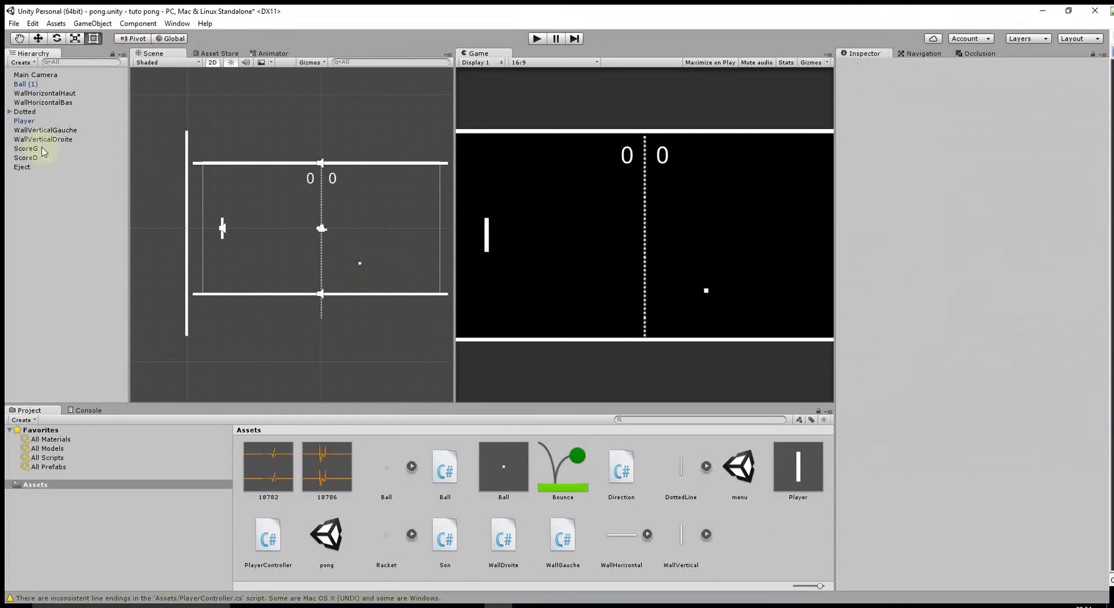
left_click(29, 83)
key("Delete")
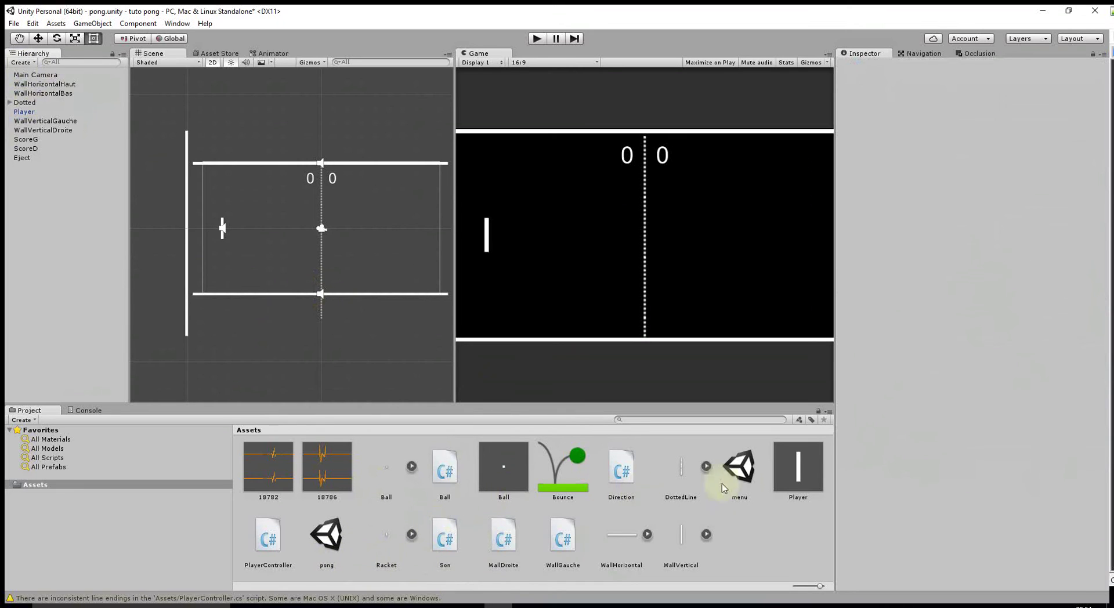
double_click(737, 473)
Step: Save the pong scene and try setting Player as NetworkManager's Player Prefab, which is rejected
left_click(542, 336)
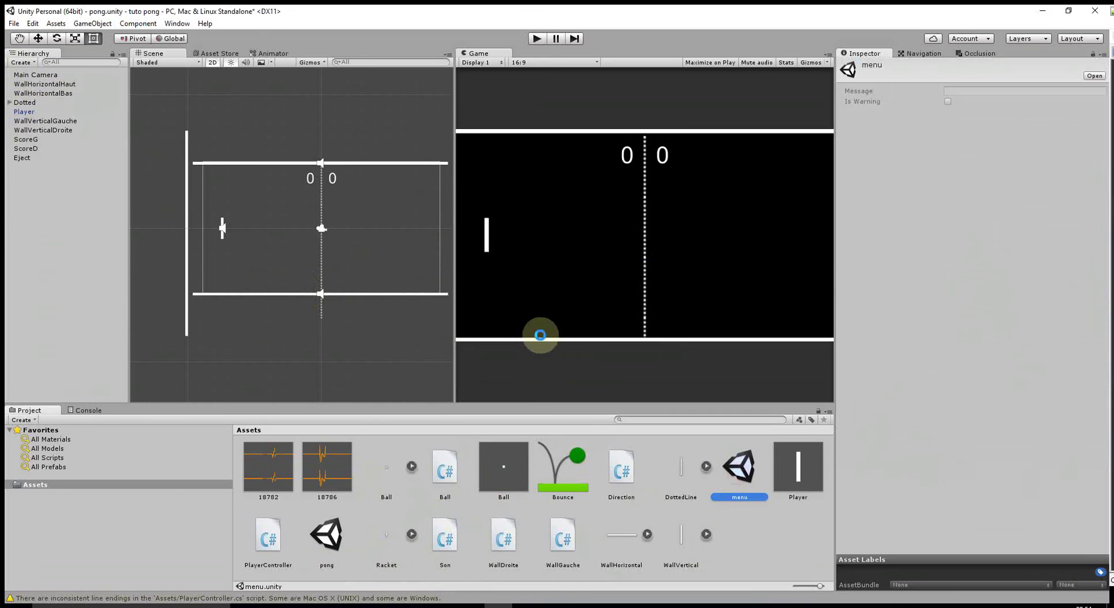
left_click(42, 84)
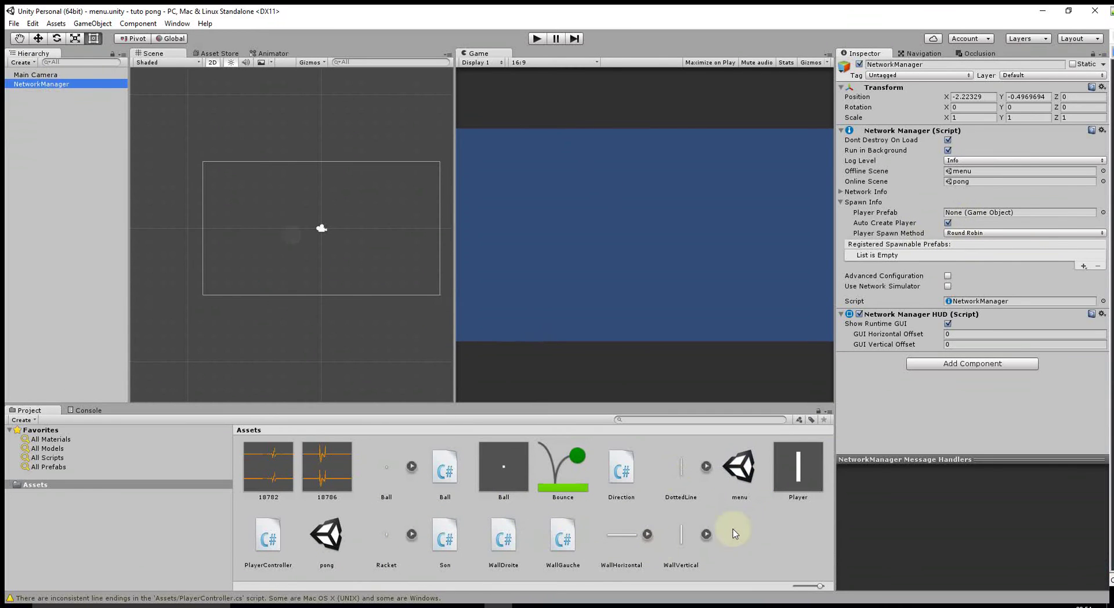
mouse_move(799, 472)
left_mouse_down()
mouse_move(958, 228)
mouse_move(982, 214)
left_mouse_up()
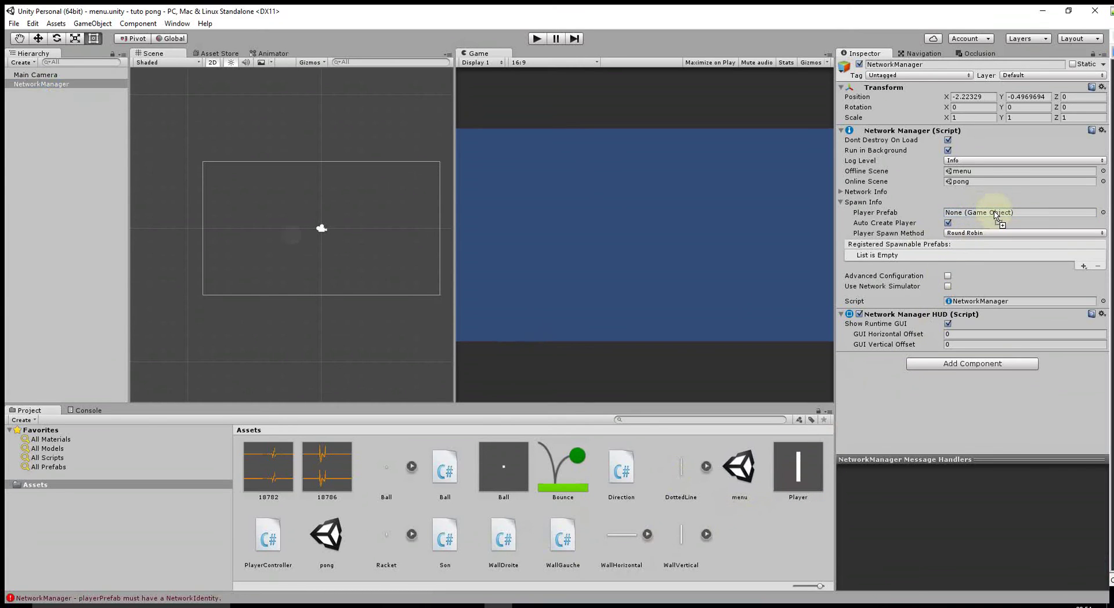
left_click(1102, 213)
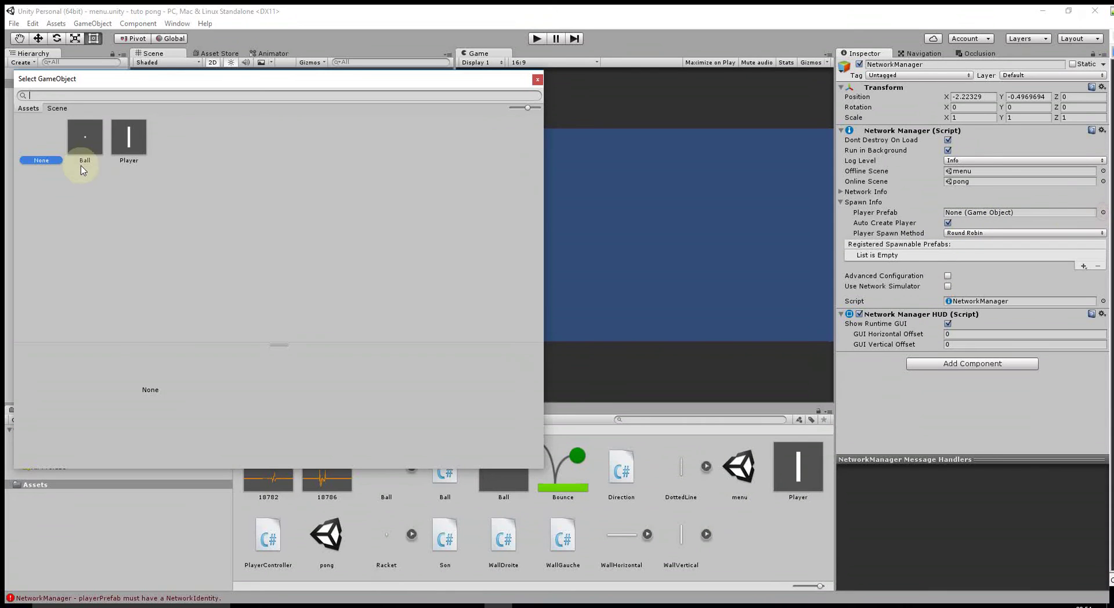
double_click(116, 148)
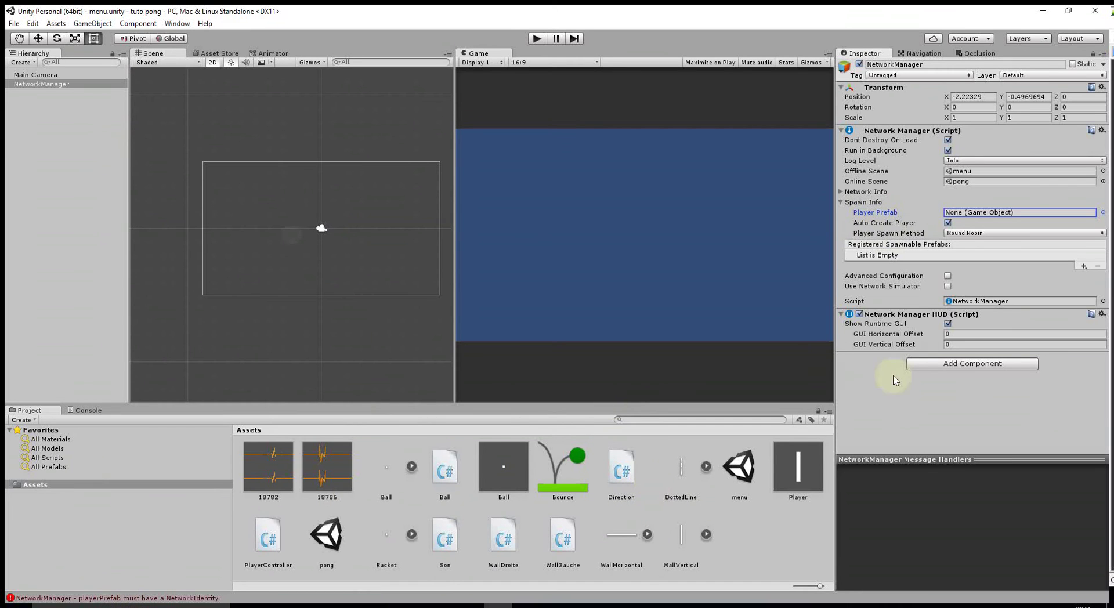
left_click(784, 479)
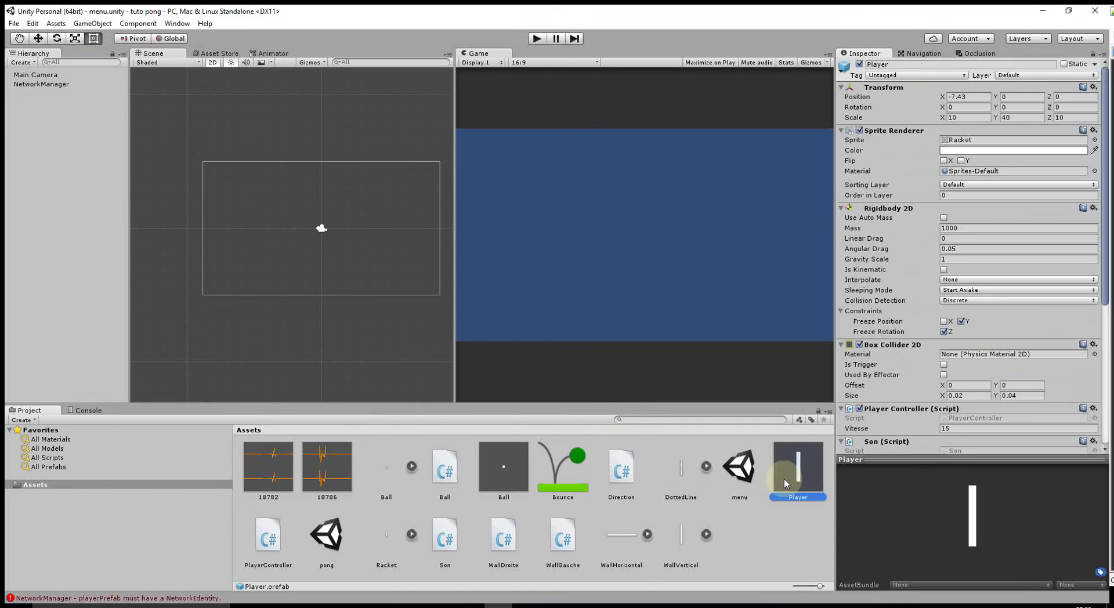
Step: Add a NetworkIdentity component to the Player prefab with Local Player Authority ticked
scroll(896, 293, "down", 3)
scroll(910, 356, "down", 3)
scroll(913, 366, "down", 2)
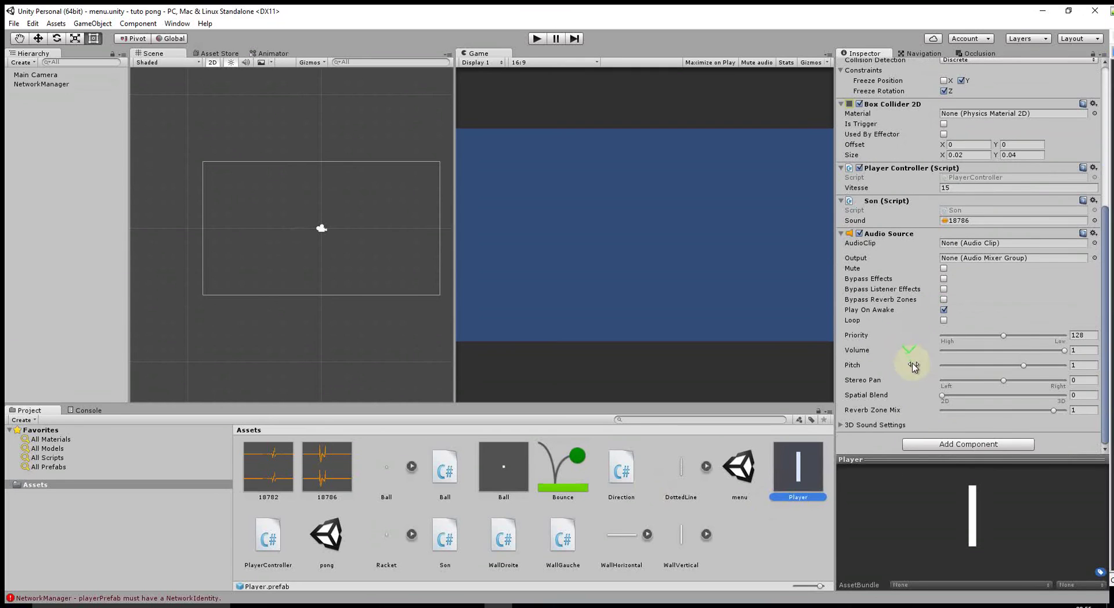
left_click(946, 446)
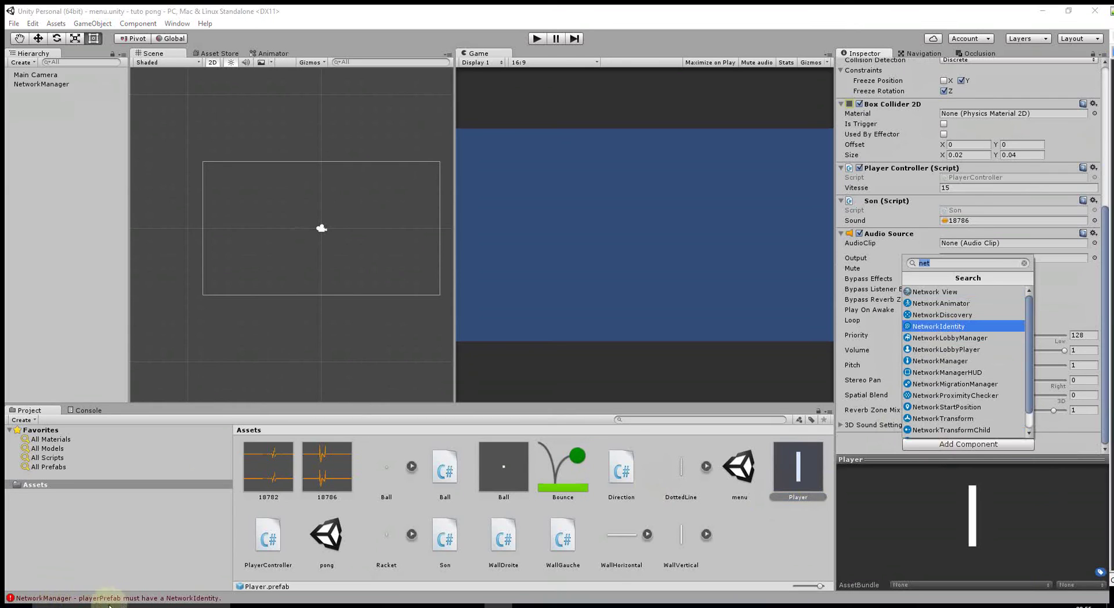
left_click(945, 326)
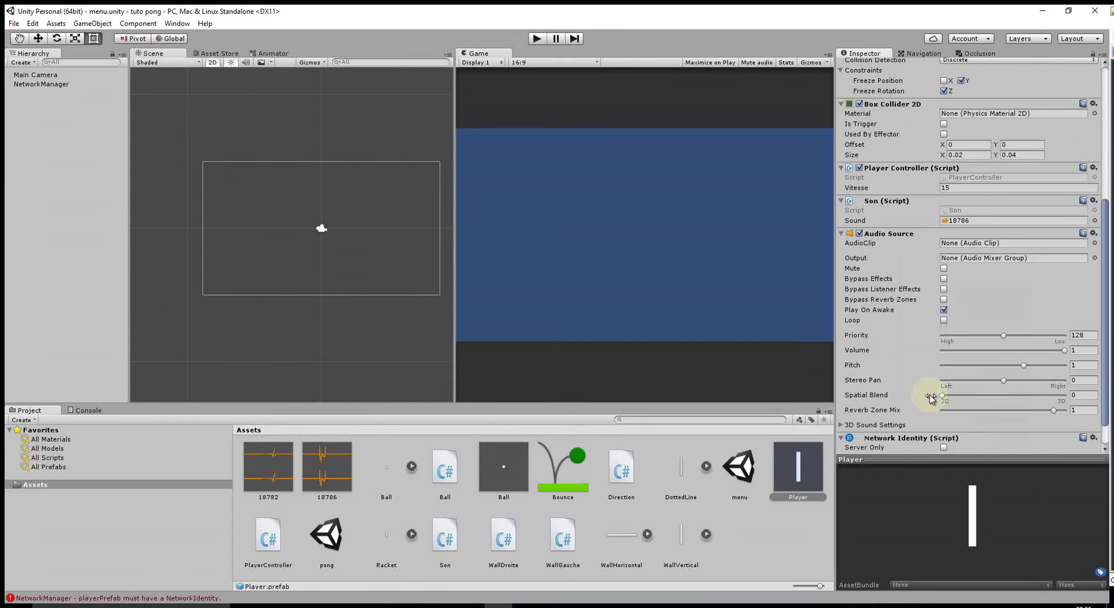
scroll(940, 383, "down", 2)
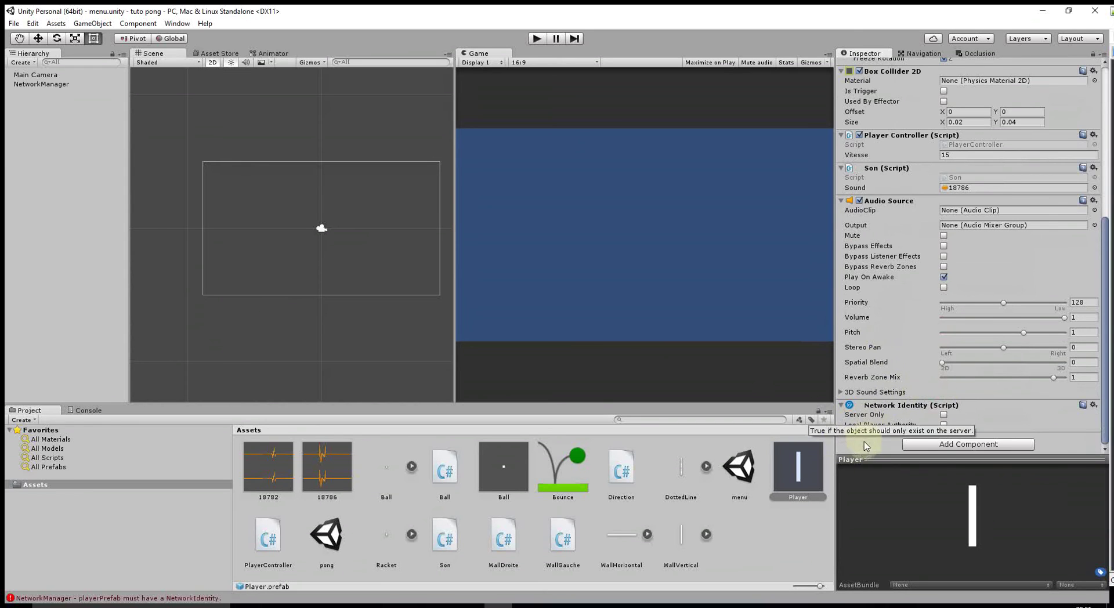
left_click(943, 425)
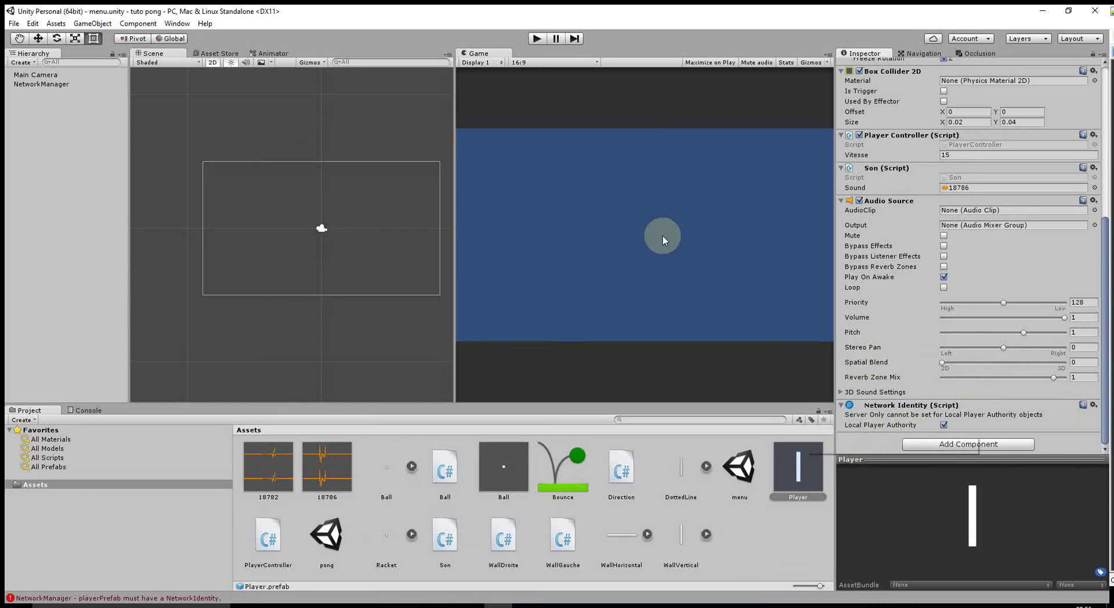
left_click(34, 85)
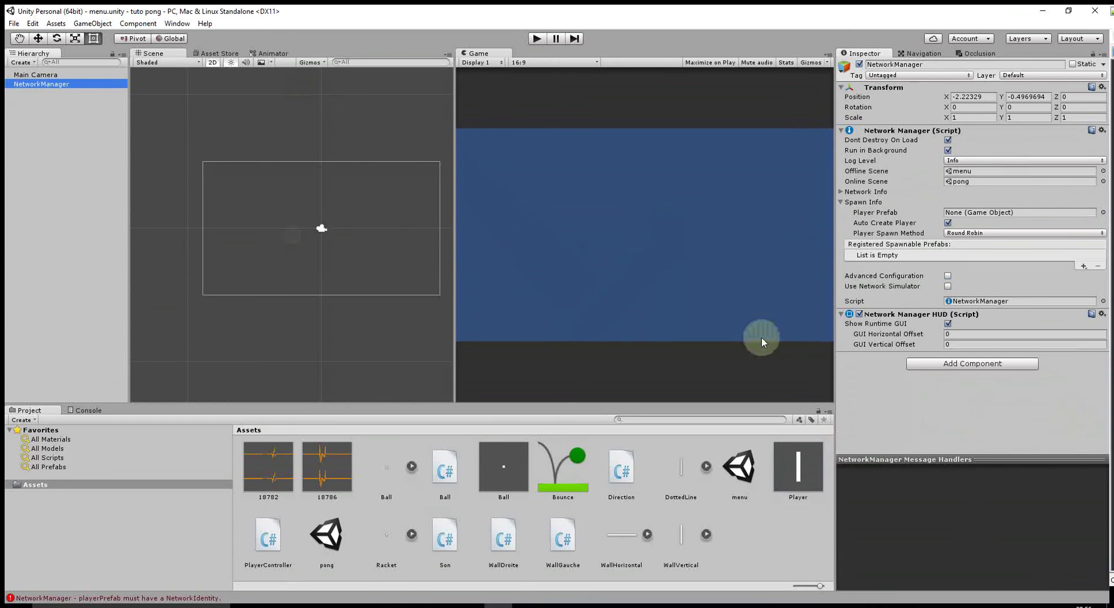
Step: Assign Player as the NetworkManager's player prefab and test-run a LAN host game
left_click_drag(811, 479, 983, 214)
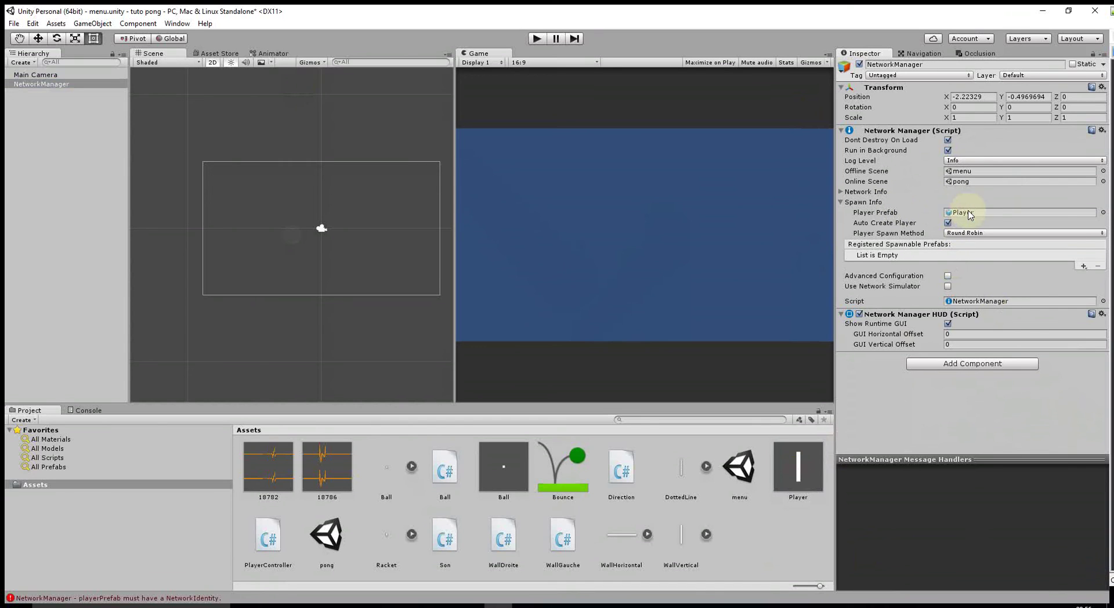
left_click(536, 41)
left_click(523, 137)
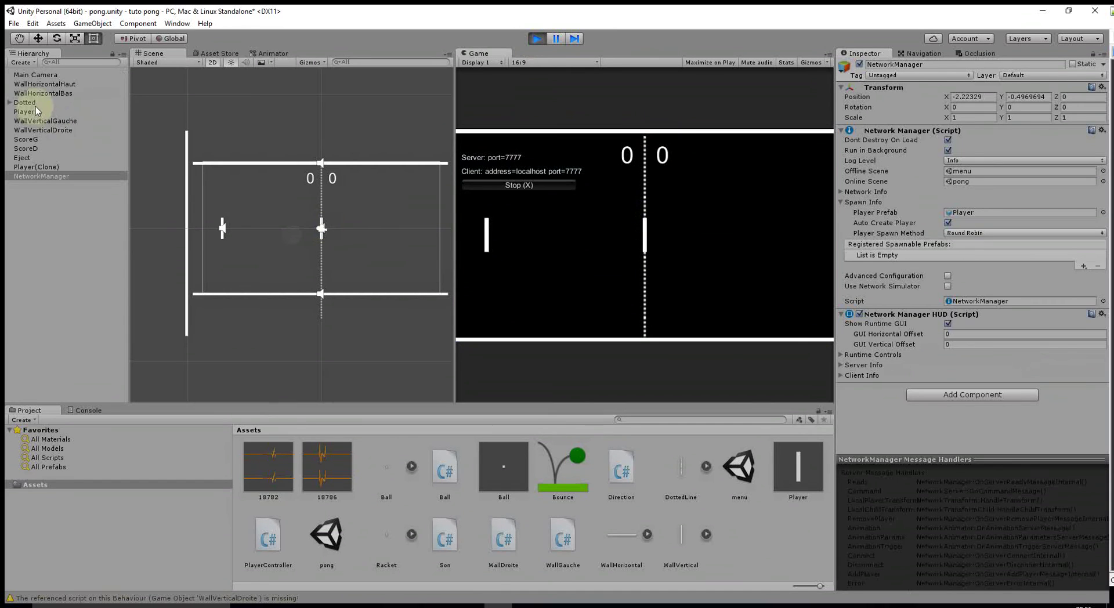
left_click(537, 39)
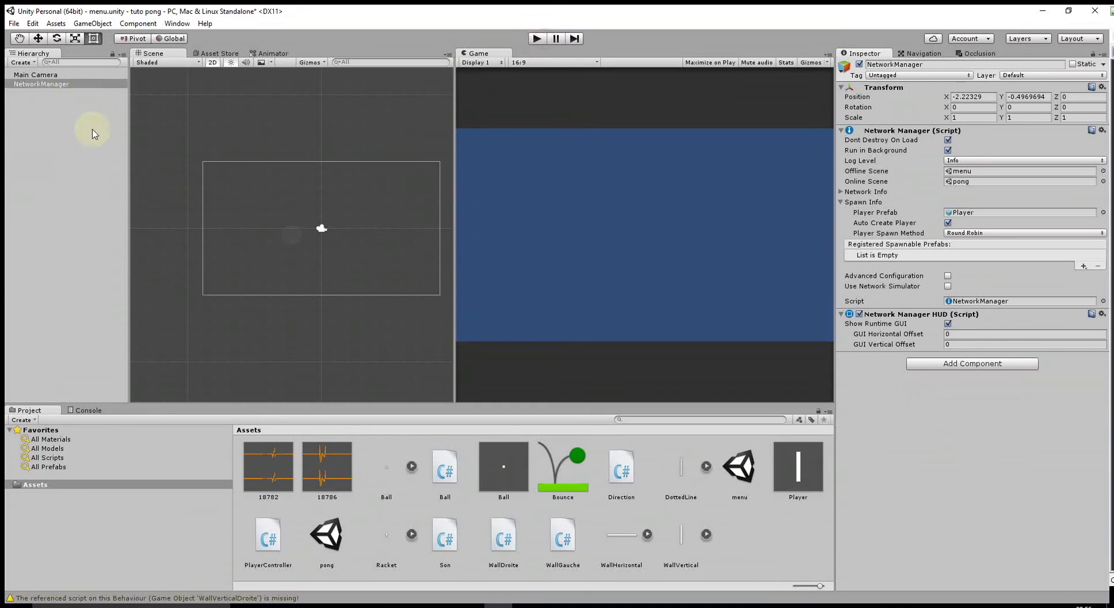
Step: Open the pong scene, saving the menu scene, and delete the pre-placed Player paddle
left_click(323, 553)
double_click(324, 552)
left_click(542, 334)
left_click(24, 112)
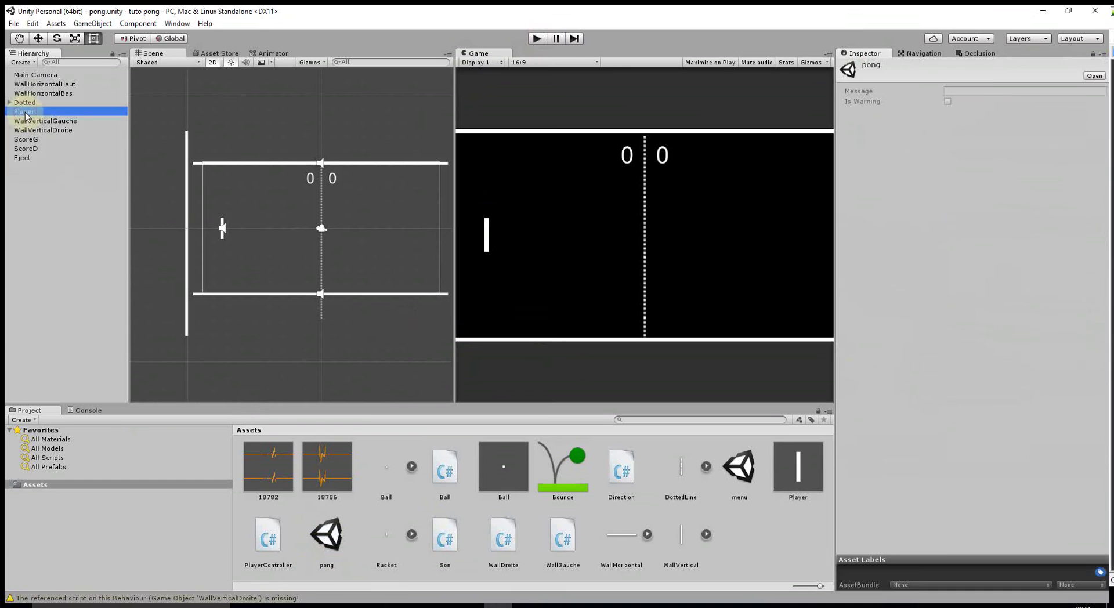
key("Delete")
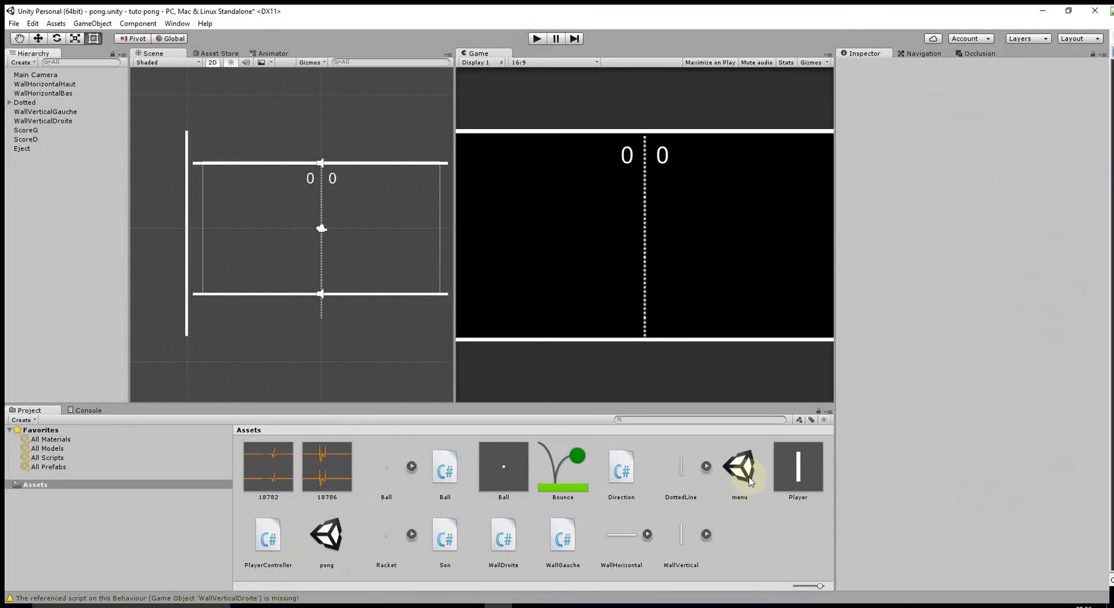
Step: Open the menu scene without saving and start the game as LAN Host
double_click(739, 470)
left_click(543, 333)
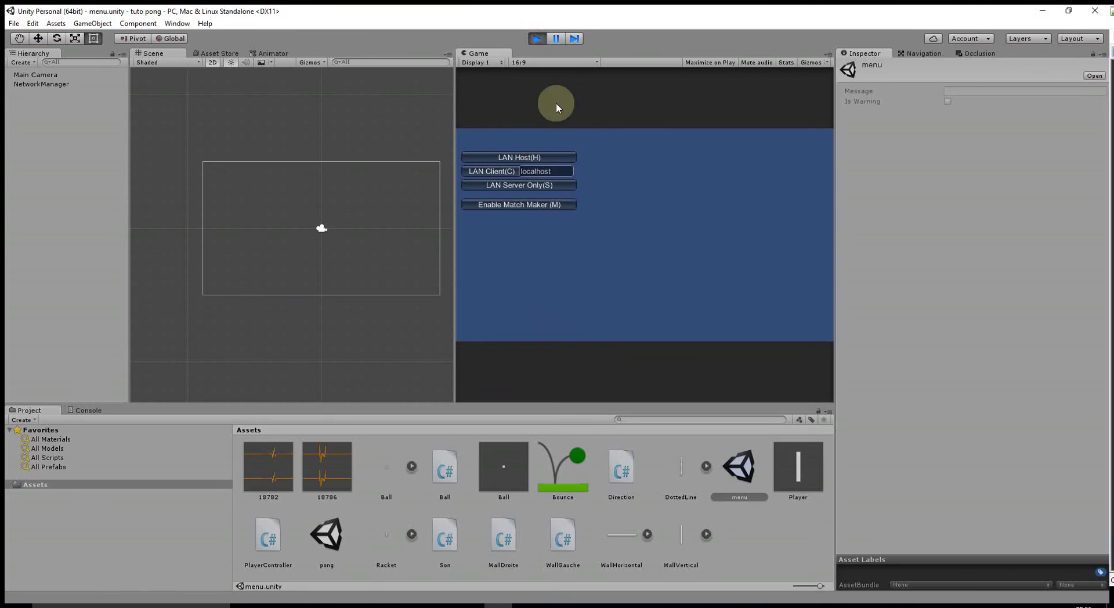
left_click(501, 153)
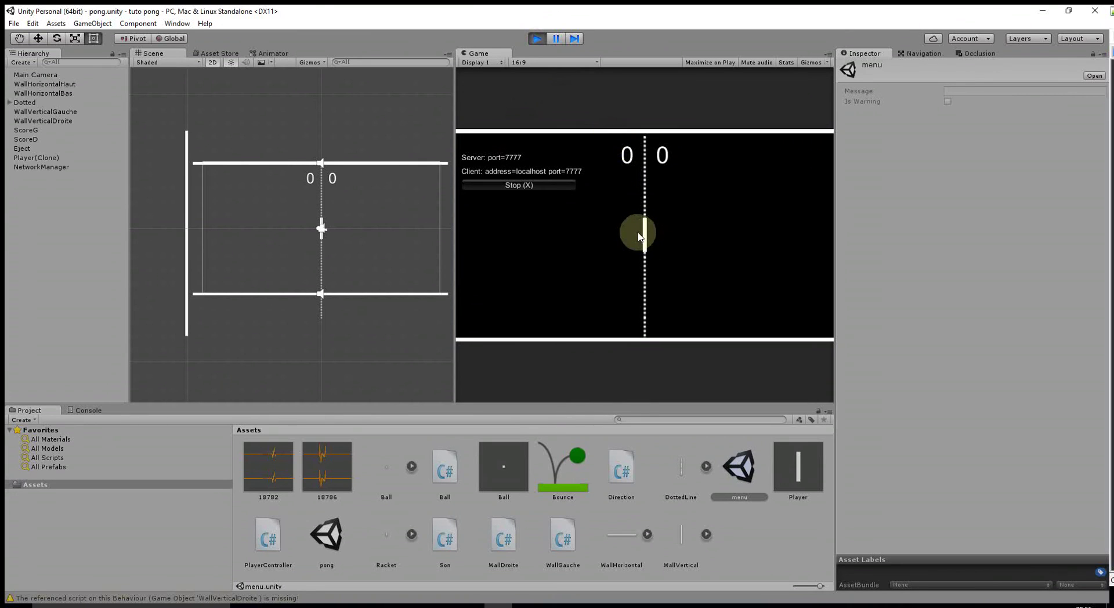
Step: Move the spawned paddle up and down with the arrow keys, then stop Play mode
key("Down")
key("Up")
key("Up")
key("Down")
key("Up")
key("Up")
key("Down")
key("Up")
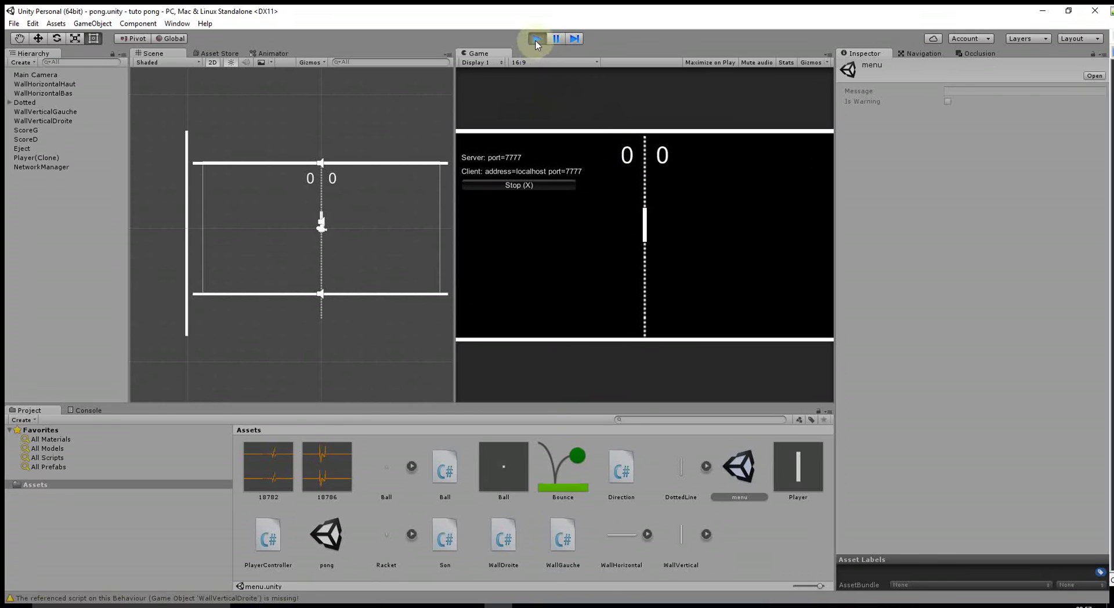
left_click(535, 39)
left_click(13, 23)
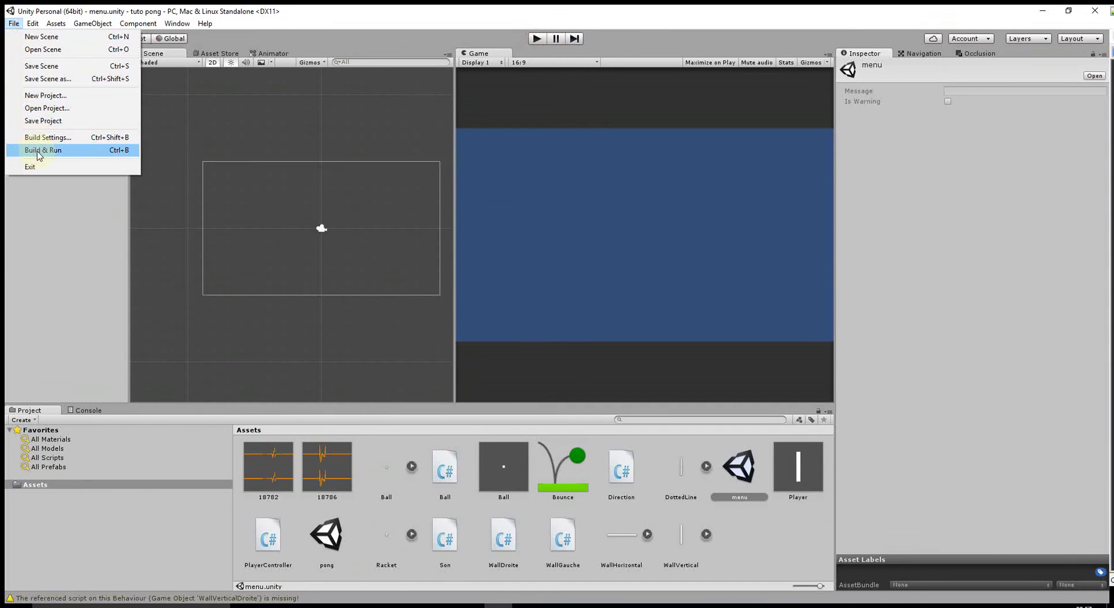
Step: Build and run the game, host a LAN game in it, and allow firewall access
left_click(39, 155)
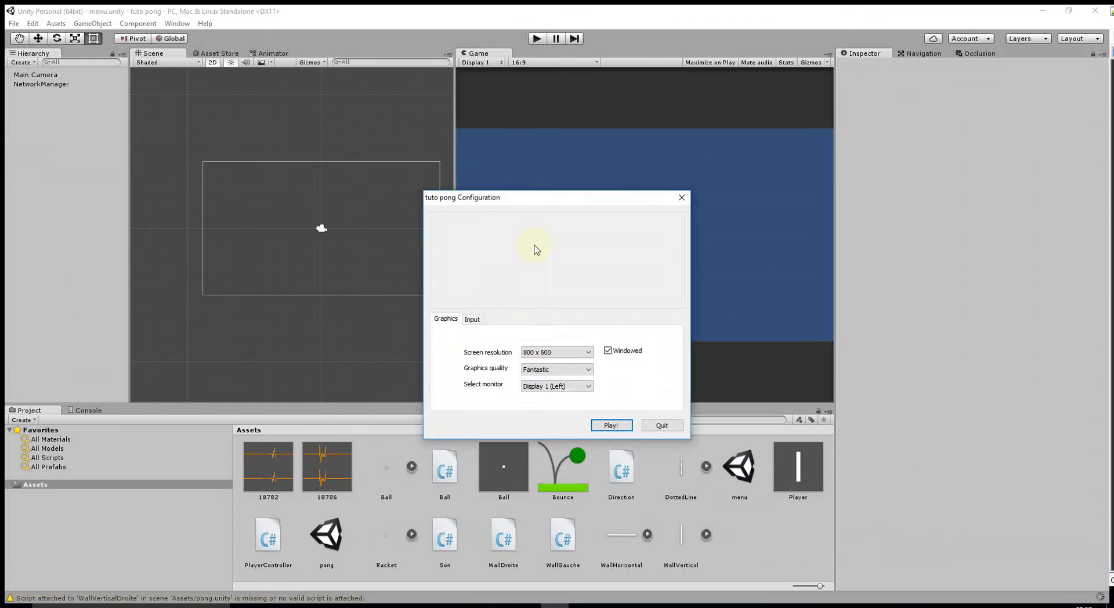
left_click(624, 425)
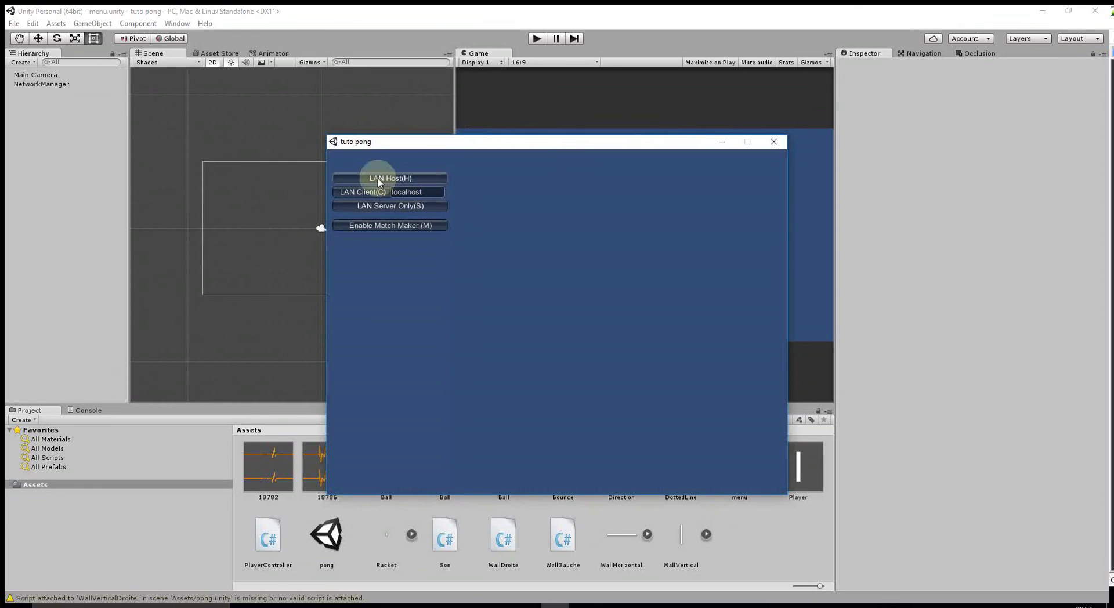
left_click(378, 179)
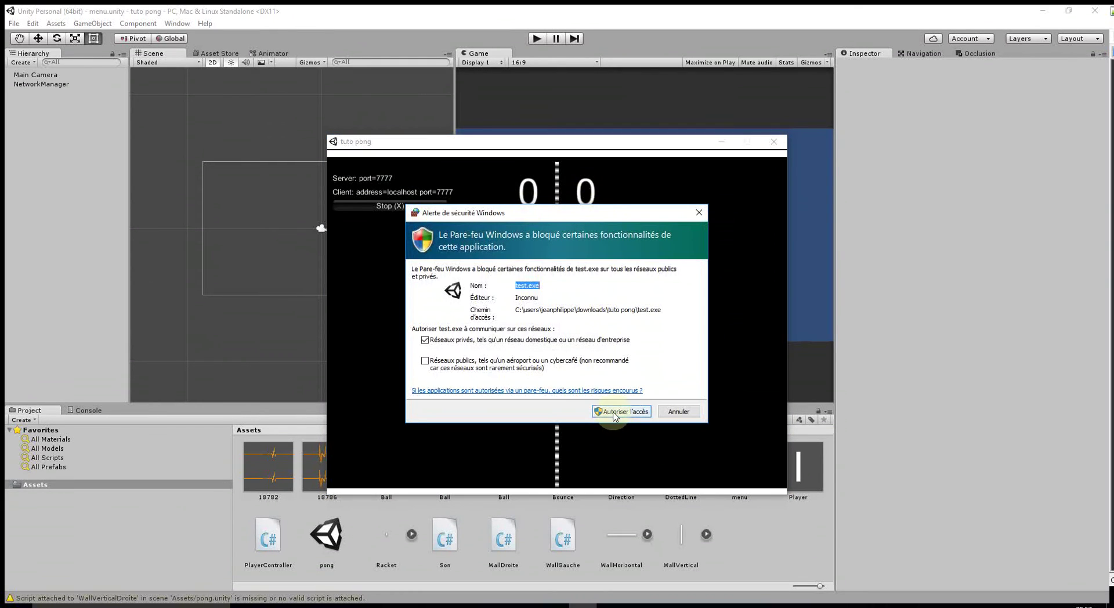
left_click(589, 412)
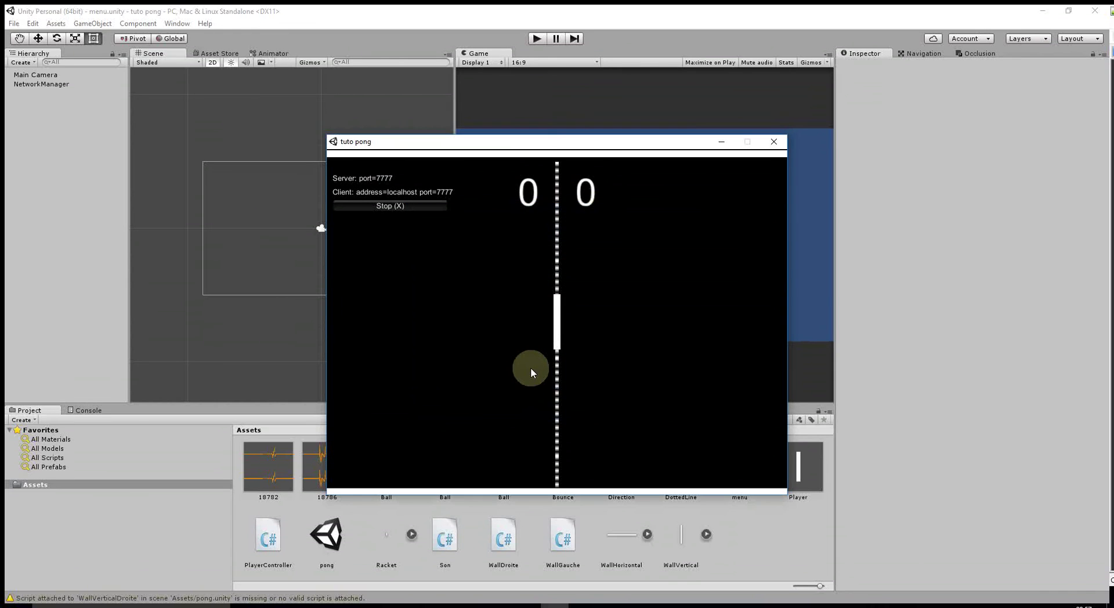
key("Up")
key("Down")
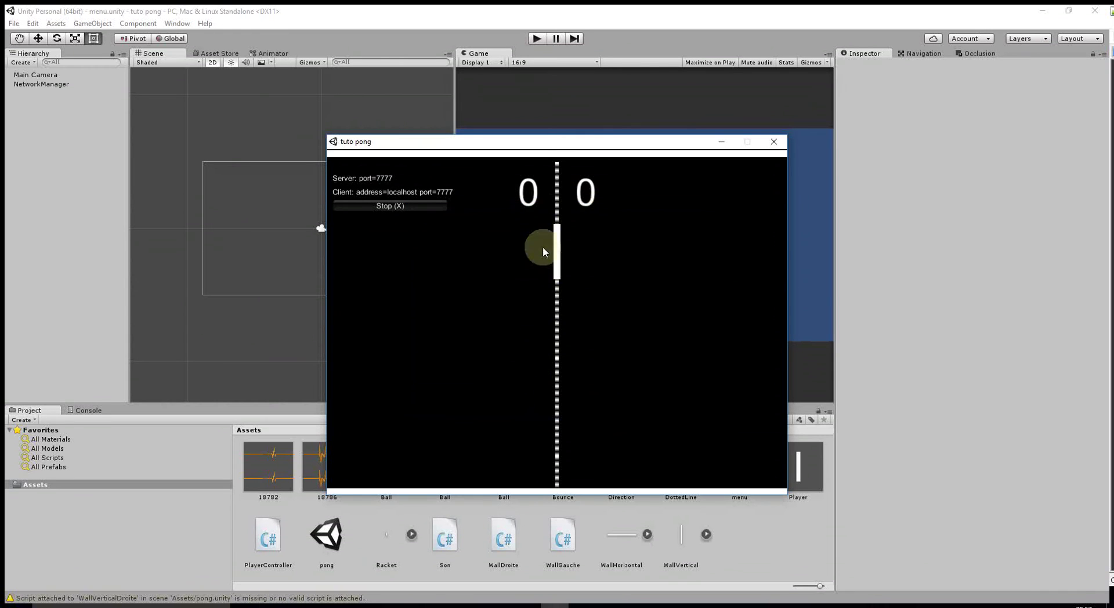
mouse_move(538, 153)
left_mouse_down()
mouse_move(883, 93)
mouse_move(1113, 93)
left_mouse_up()
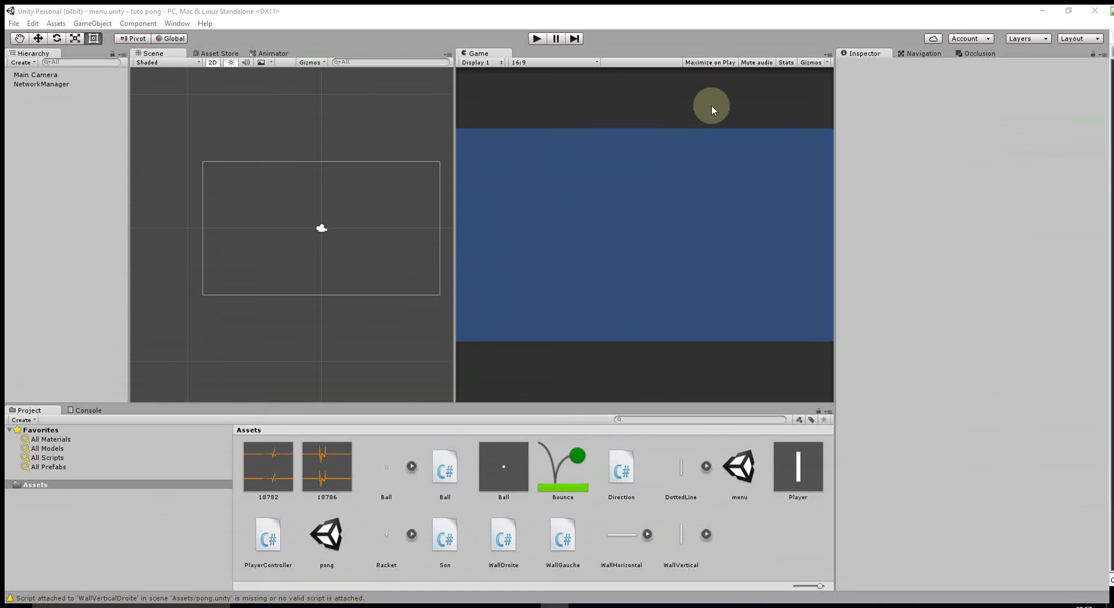
Step: Join from the editor as LAN Client and move both paddles in each window
left_click(537, 41)
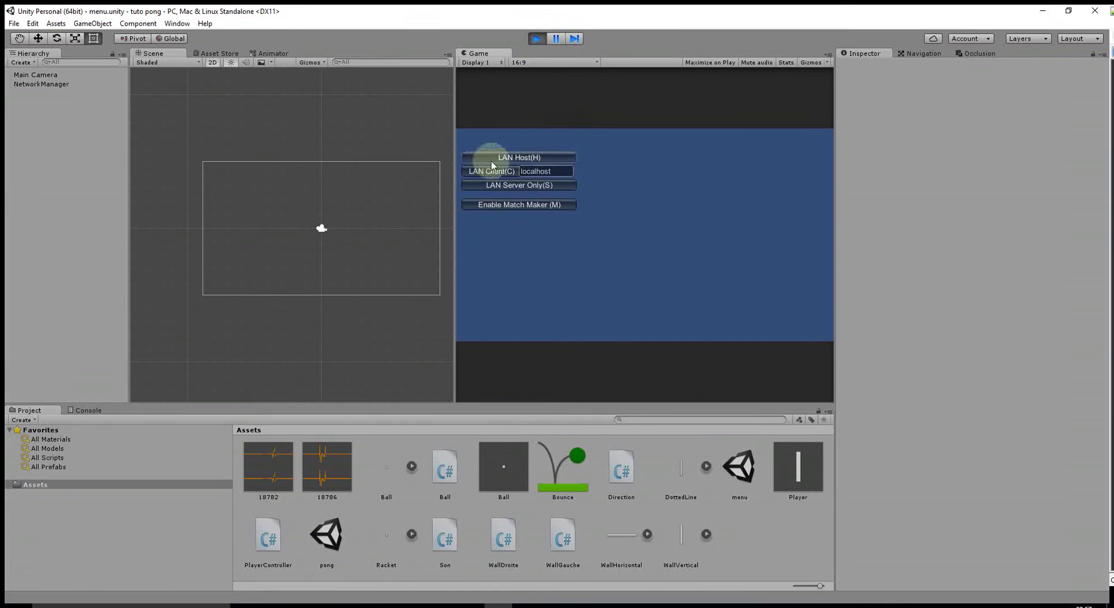
left_click(477, 174)
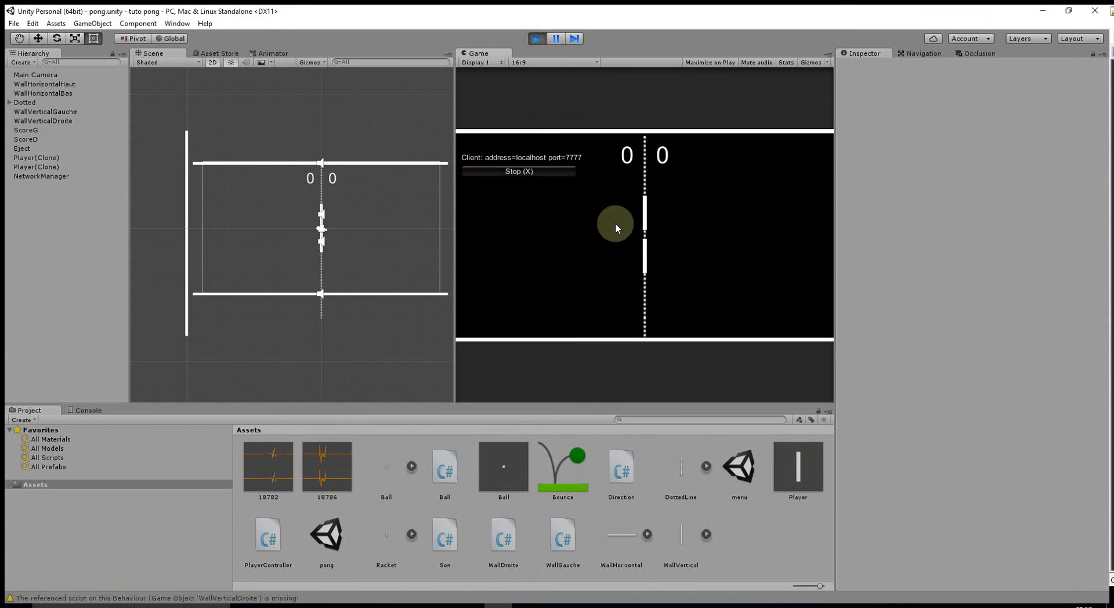
key("Up")
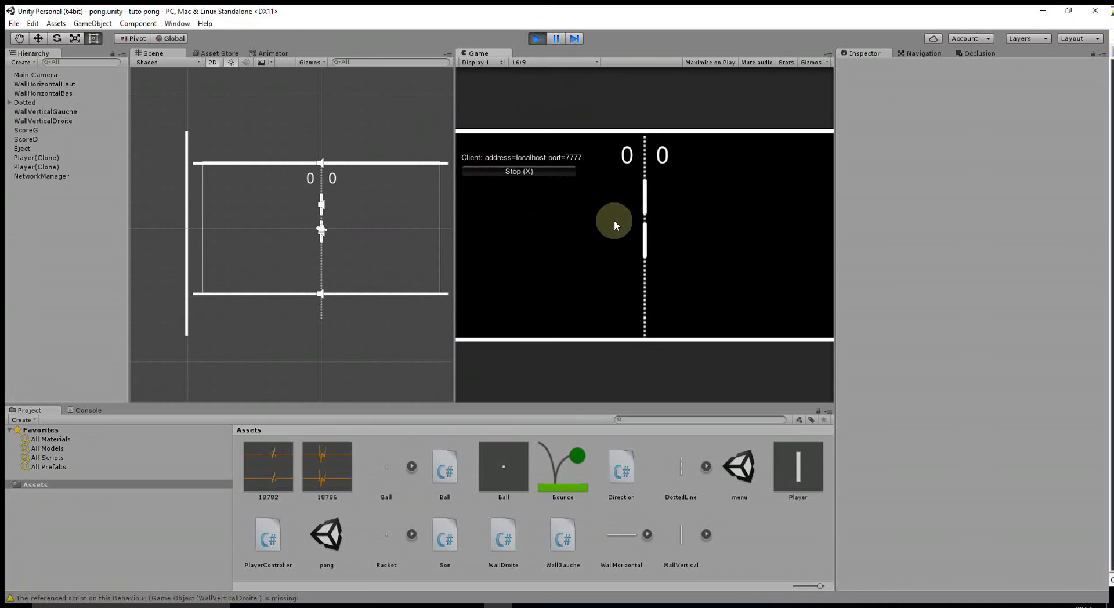
key("alt+Tab")
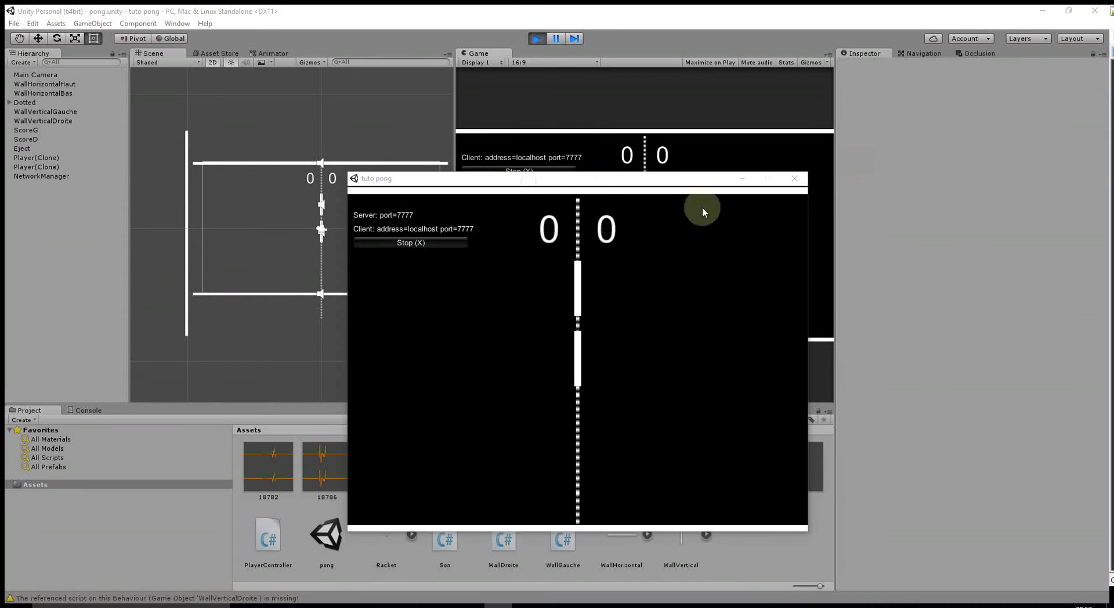
mouse_move(596, 179)
left_mouse_down()
mouse_move(288, 120)
mouse_move(319, 108)
left_mouse_up()
key("Down")
key("Up")
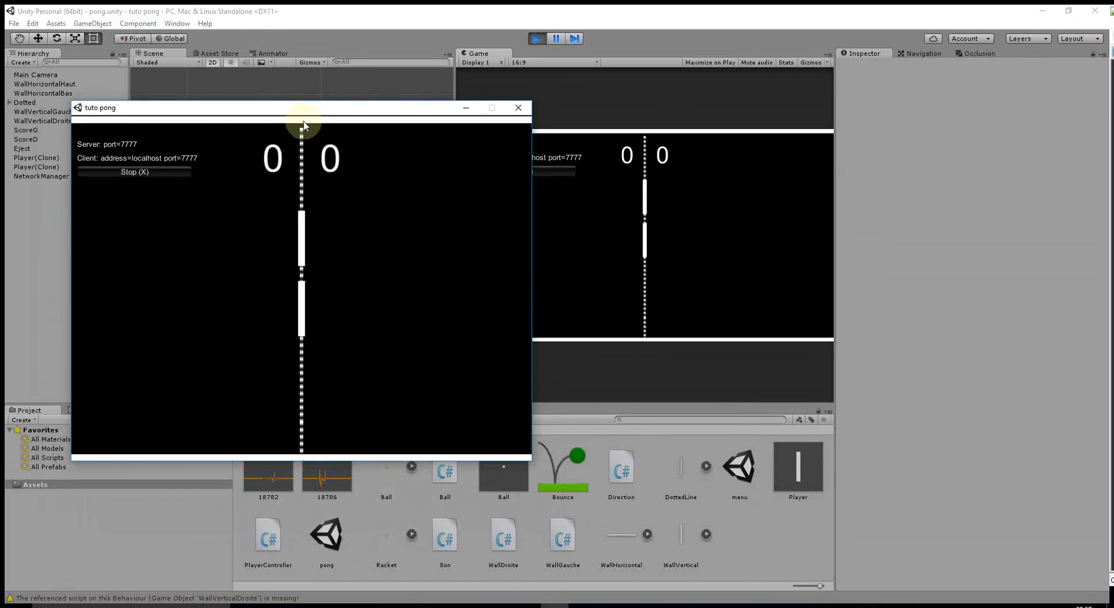
left_click_drag(318, 108, 323, 111)
key("alt+Tab")
key("Down")
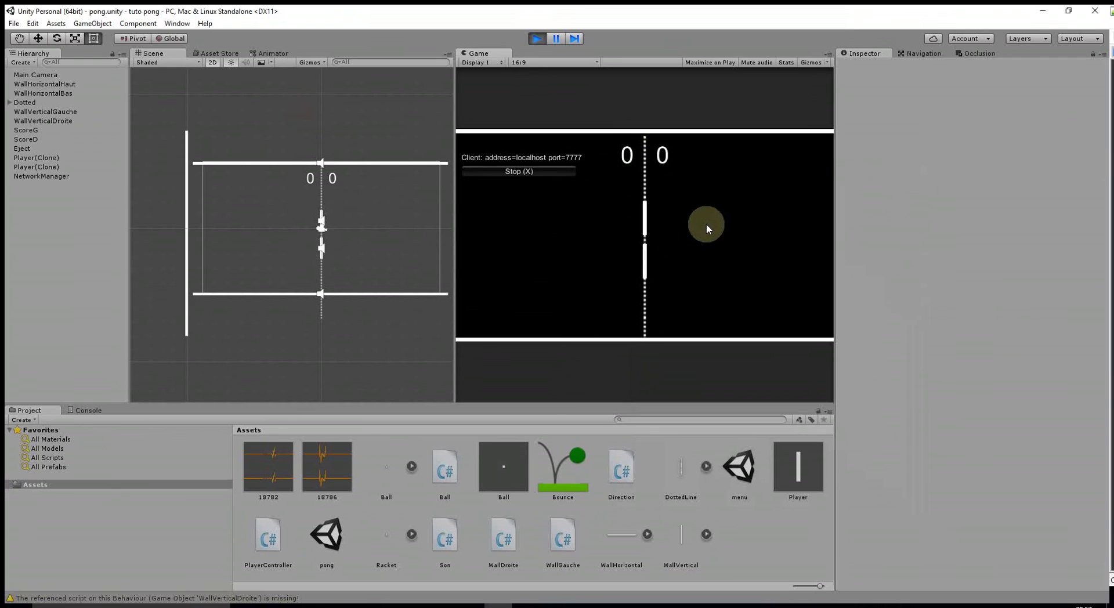
Step: Move the client's paddle, stop Play mode, and select NetworkManager to inspect it
key("Up")
key("Down")
left_click(534, 40)
left_click(42, 83)
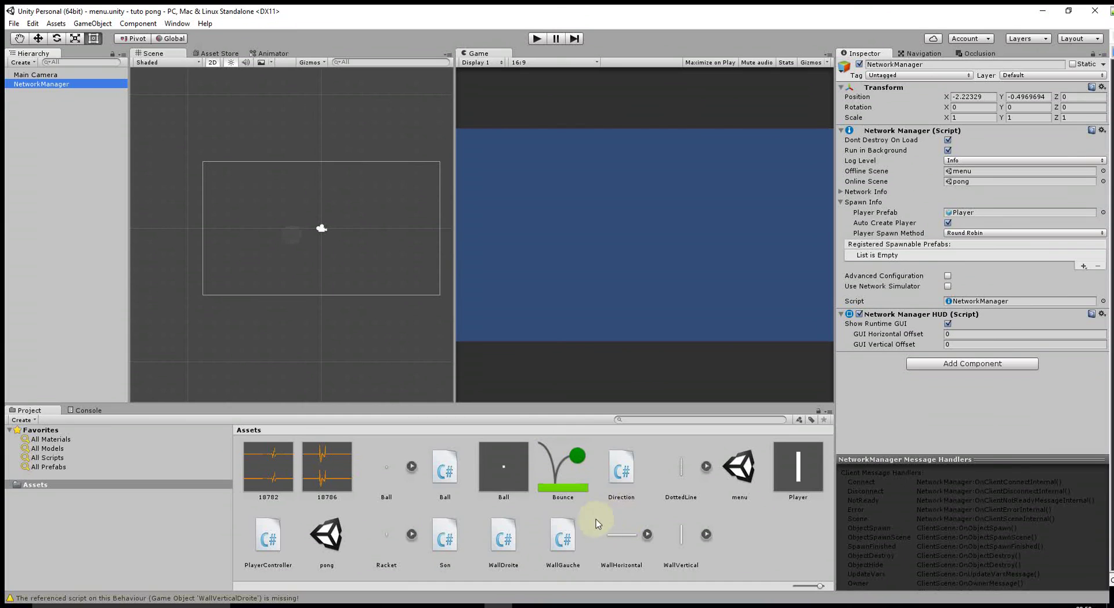
Step: In the pong scene, create an empty object named SpawnG at Position X -7
double_click(322, 551)
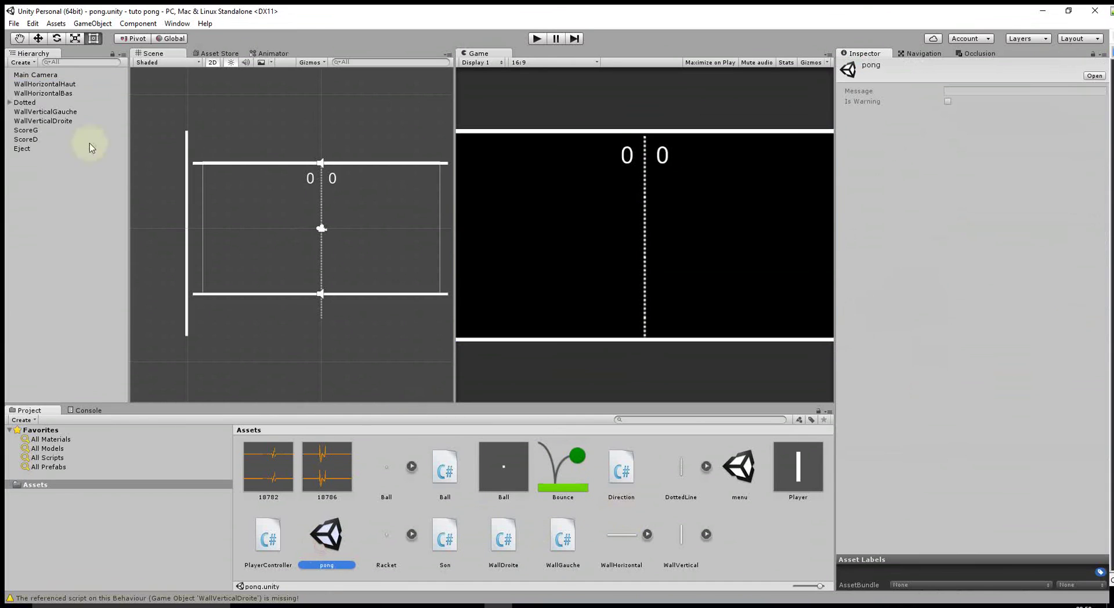
left_click(22, 62)
left_click(47, 75)
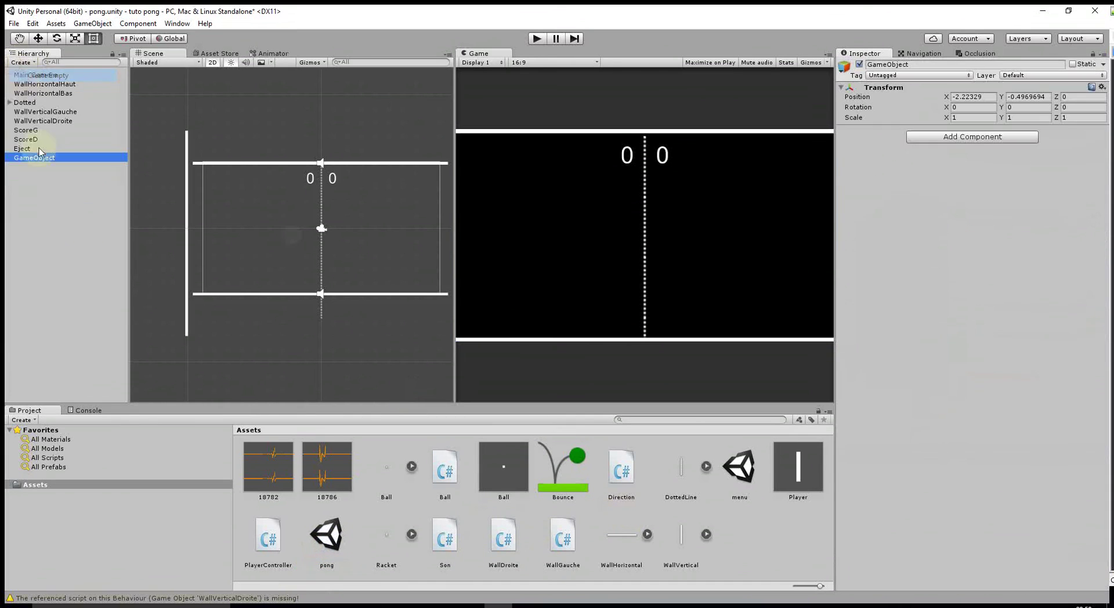
right_click(36, 157)
left_click(110, 193)
type("Span")
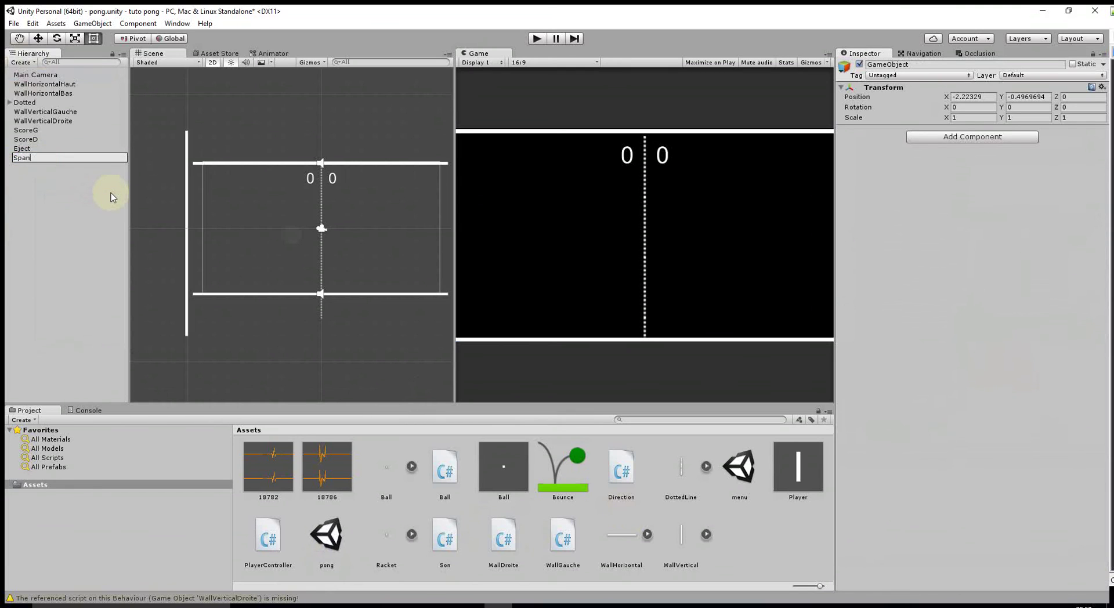
key("BackSpace")
type("wn")
type("G")
left_click(51, 191)
left_click(39, 159)
left_click(37, 38)
left_click(322, 231)
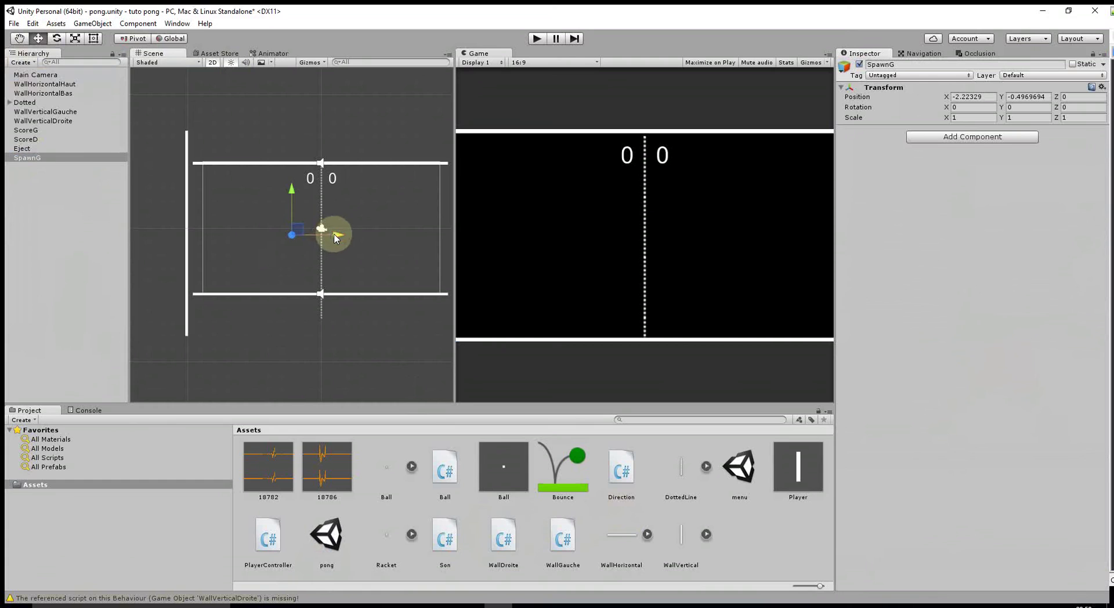
left_click_drag(334, 238, 272, 237)
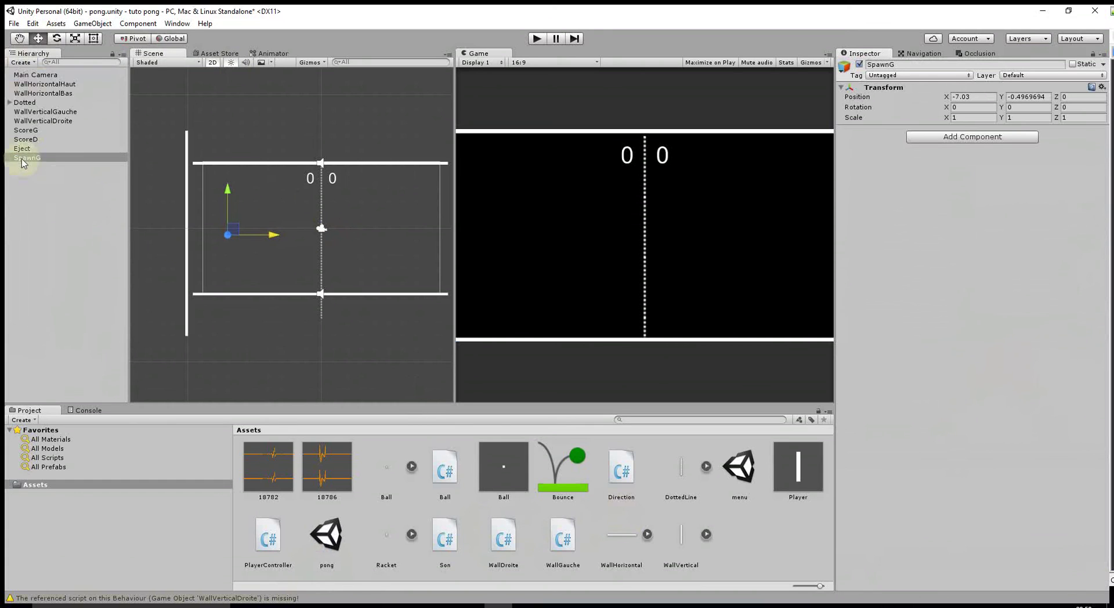
left_click(963, 98)
type("-7")
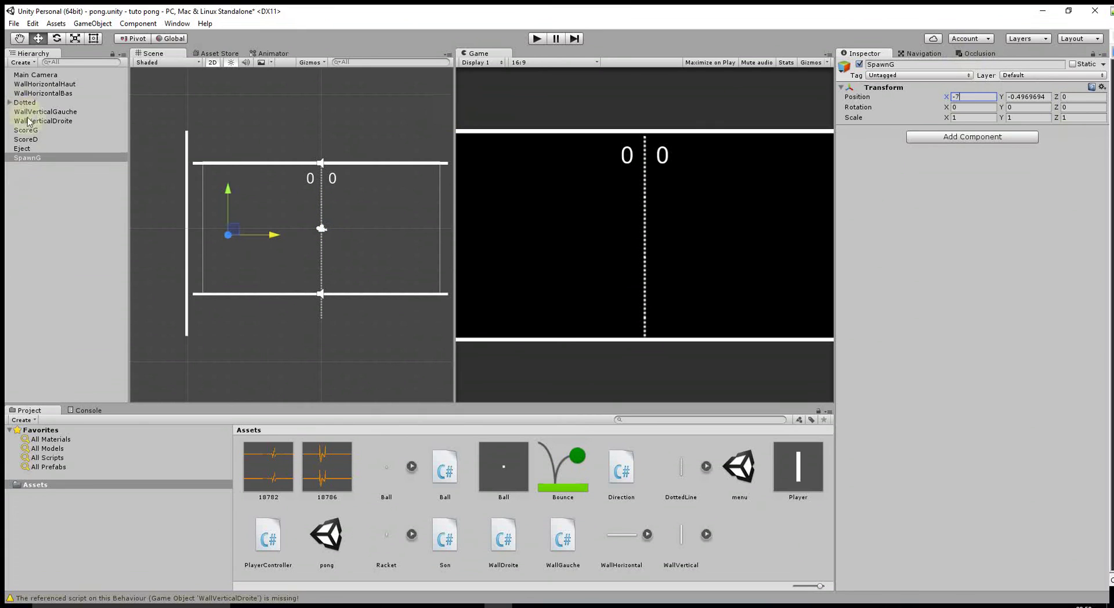
Step: Duplicate SpawnG, rename the copy SpawnD, and set its Position X to 7
left_click(32, 160)
key("ctrl+d")
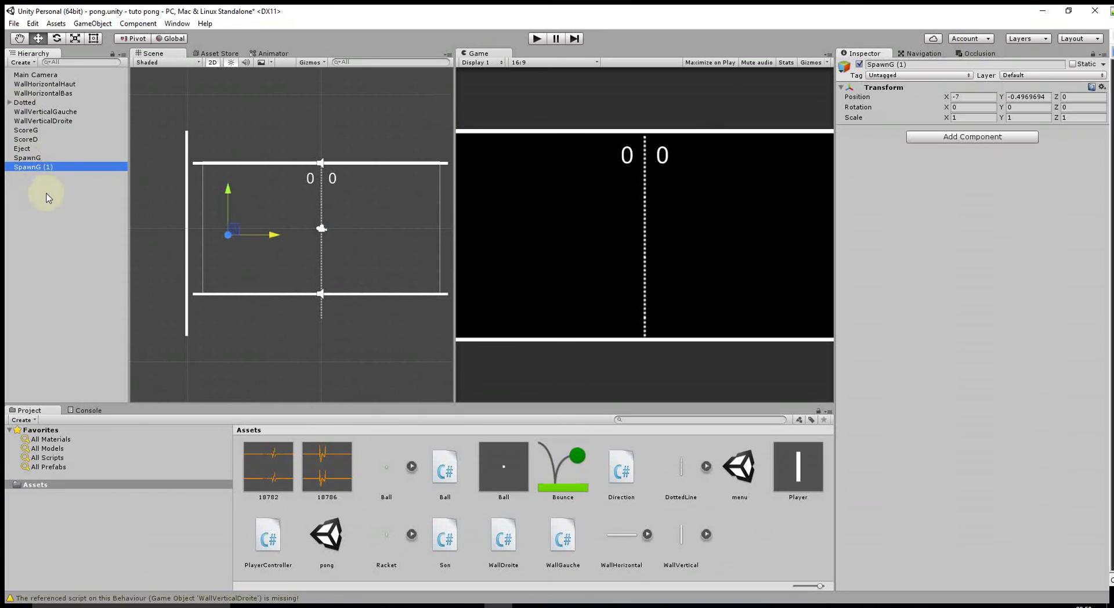
right_click(38, 168)
key("Down")
key("Down")
key("Down")
key("Return")
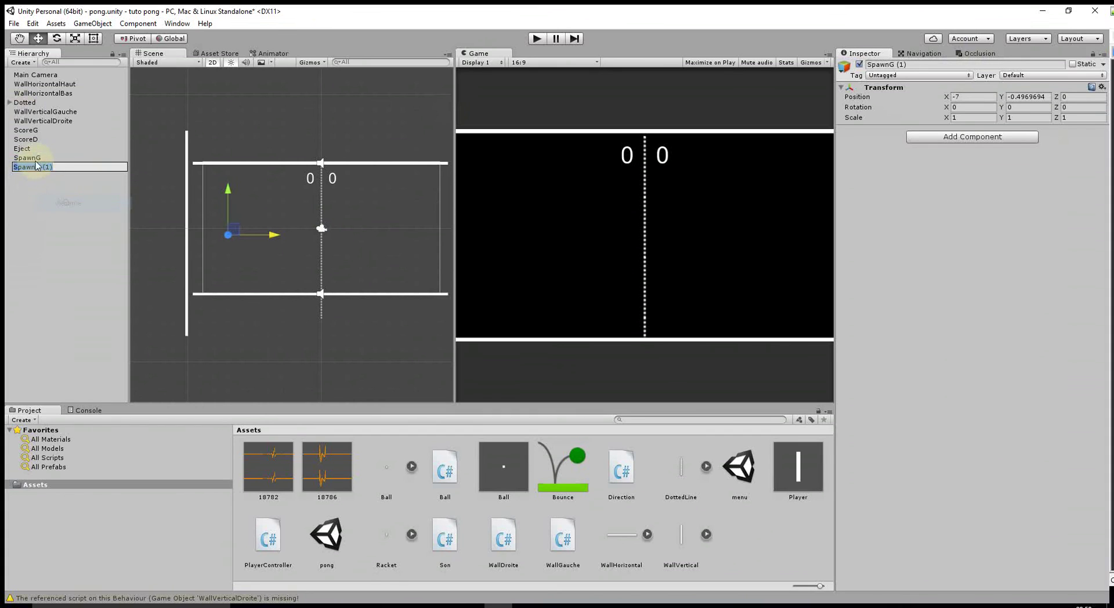
left_click_drag(36, 168, 117, 170)
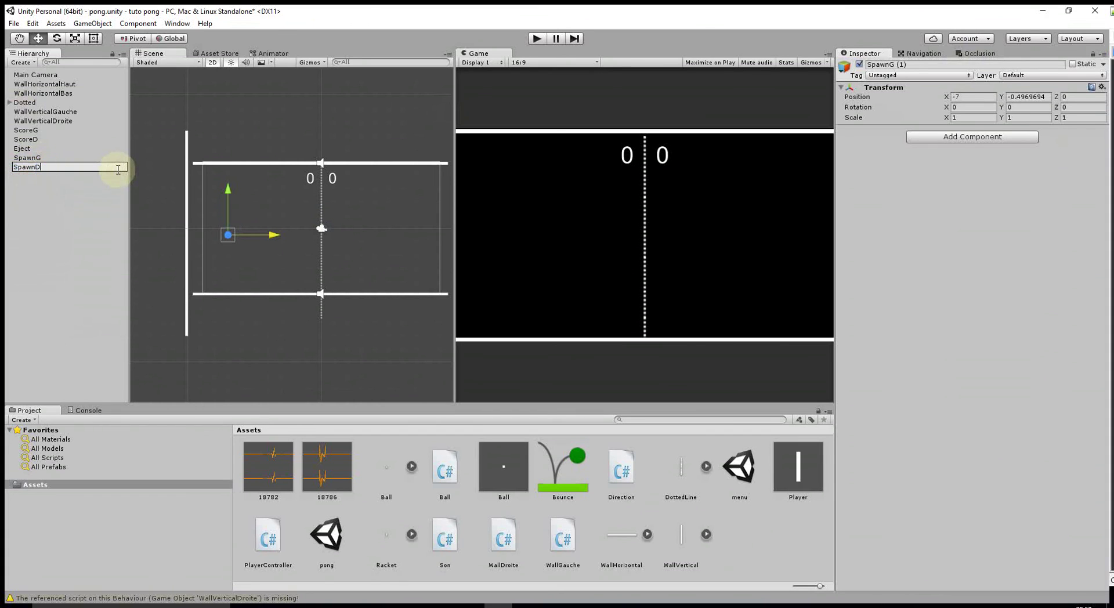
left_click(125, 191)
left_click(32, 167)
left_click(959, 99)
type("7")
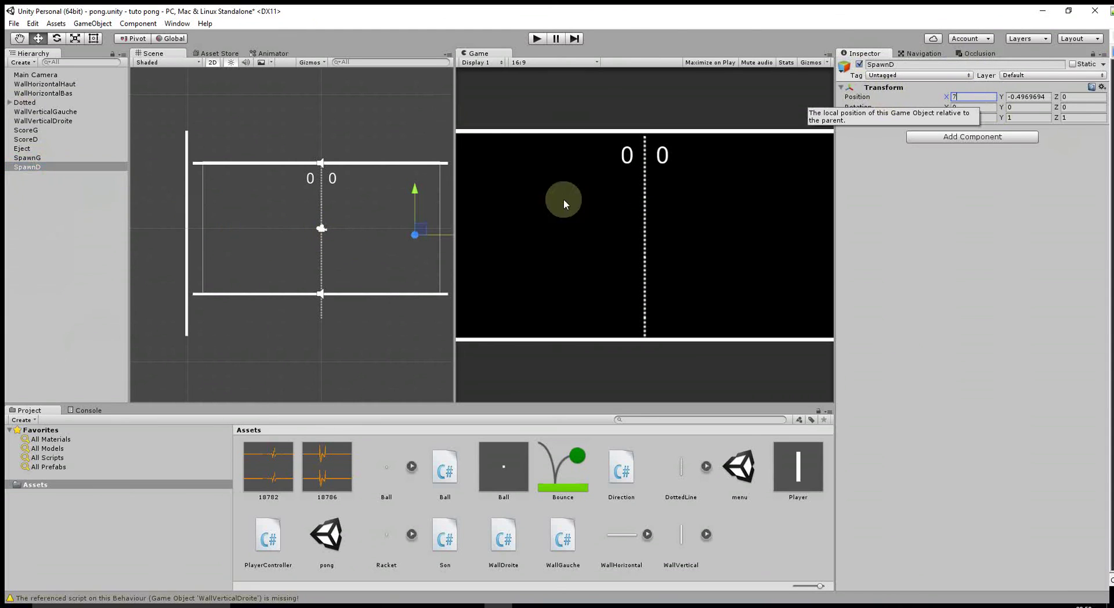
scroll(351, 329, "down", 2)
scroll(345, 331, "down", 1)
left_click(29, 158)
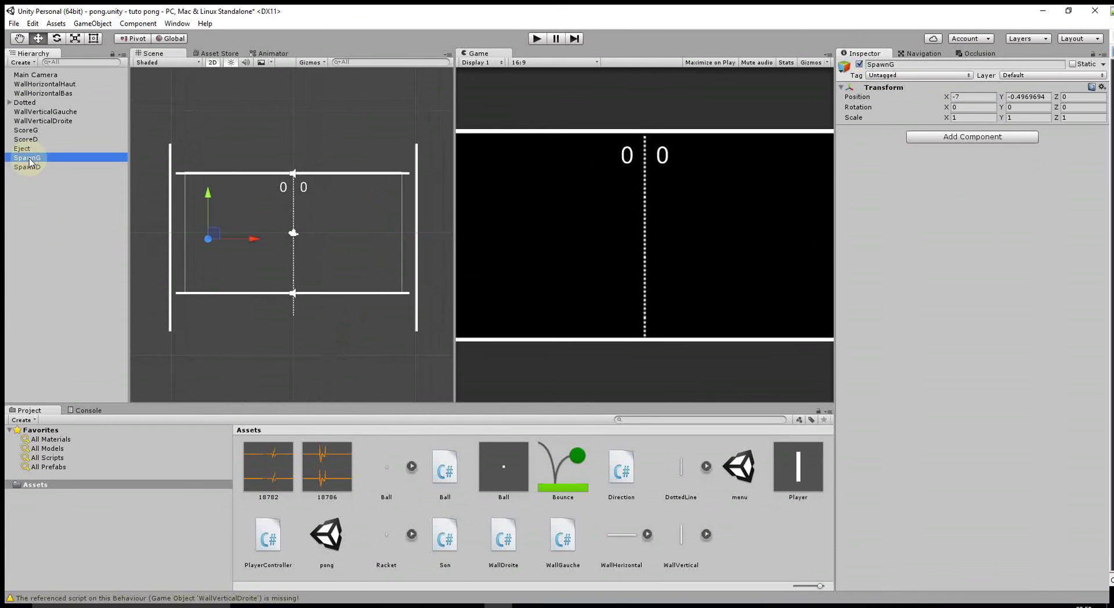
Step: Give SpawnG and SpawnD each a Network Start Position component, then open the menu scene
left_click(945, 138)
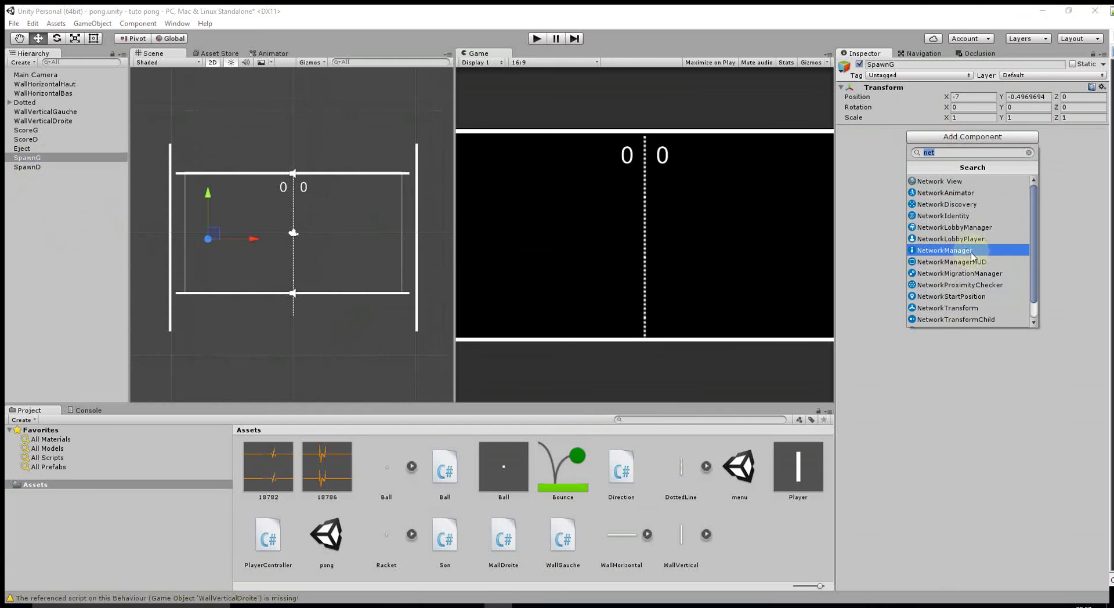
scroll(980, 279, "down", 1)
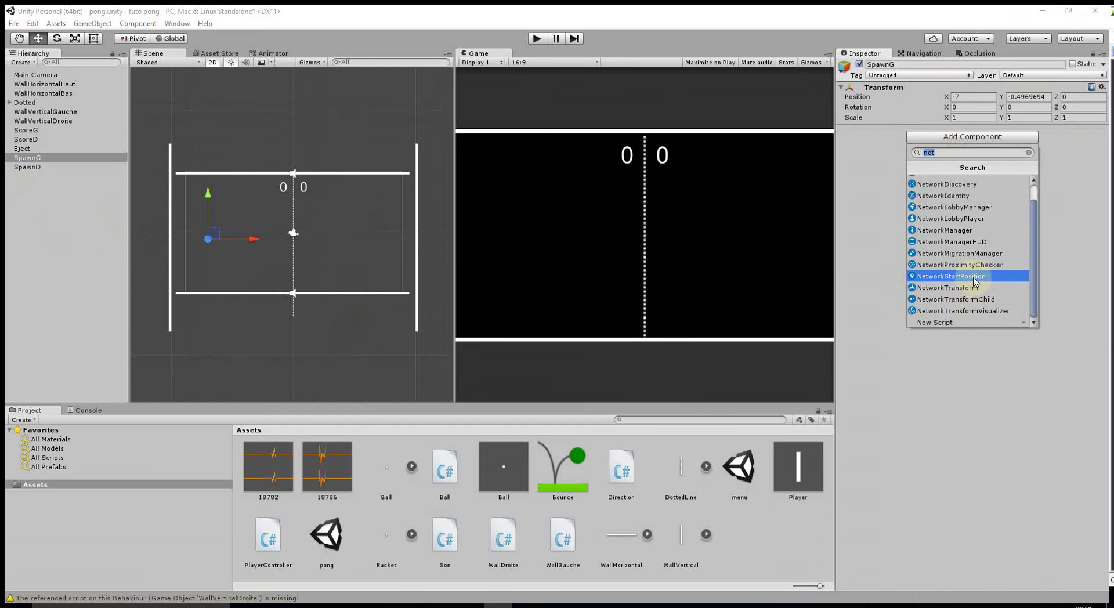
left_click(972, 279)
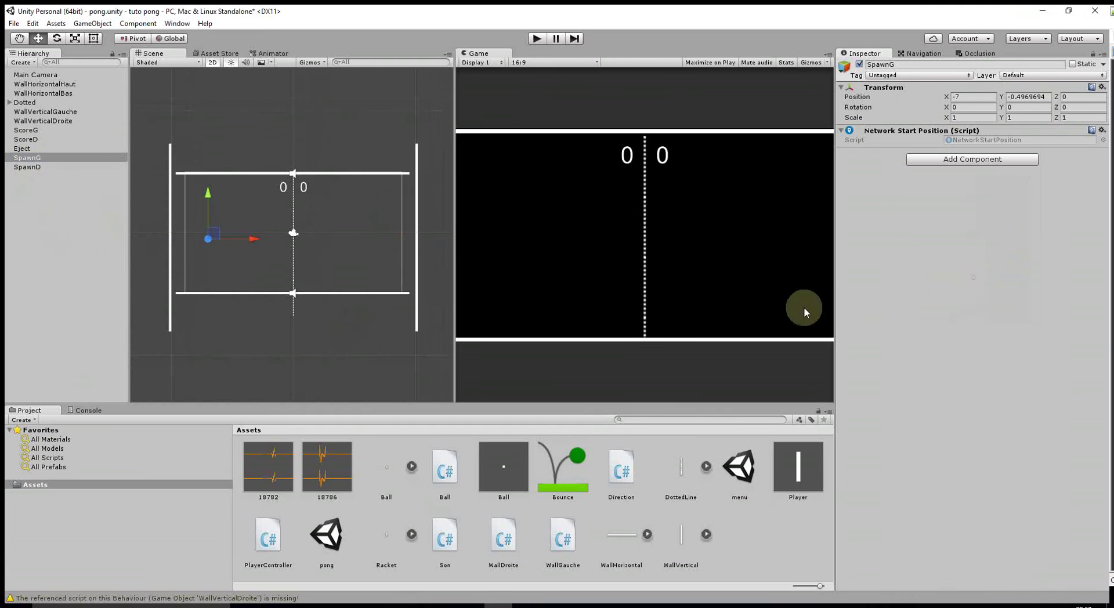
left_click(41, 167)
left_click(960, 138)
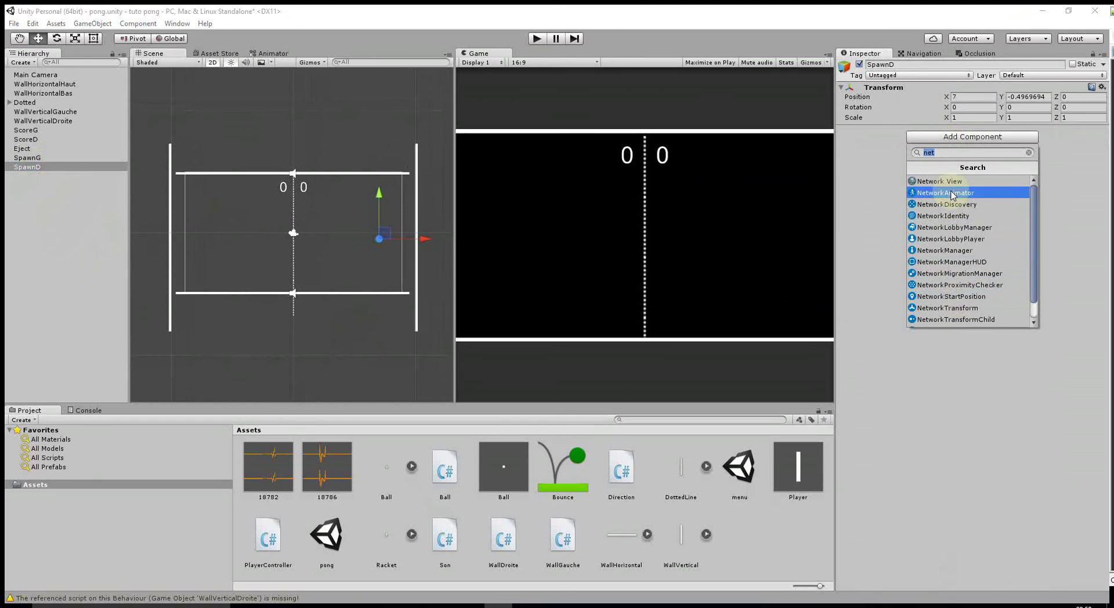
left_click(952, 296)
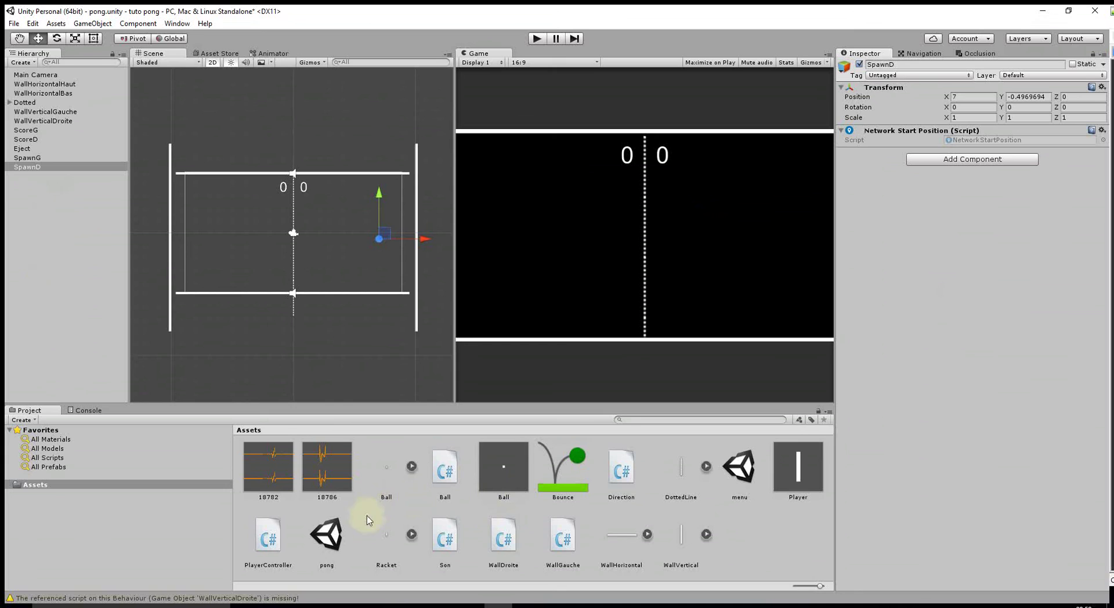
double_click(739, 467)
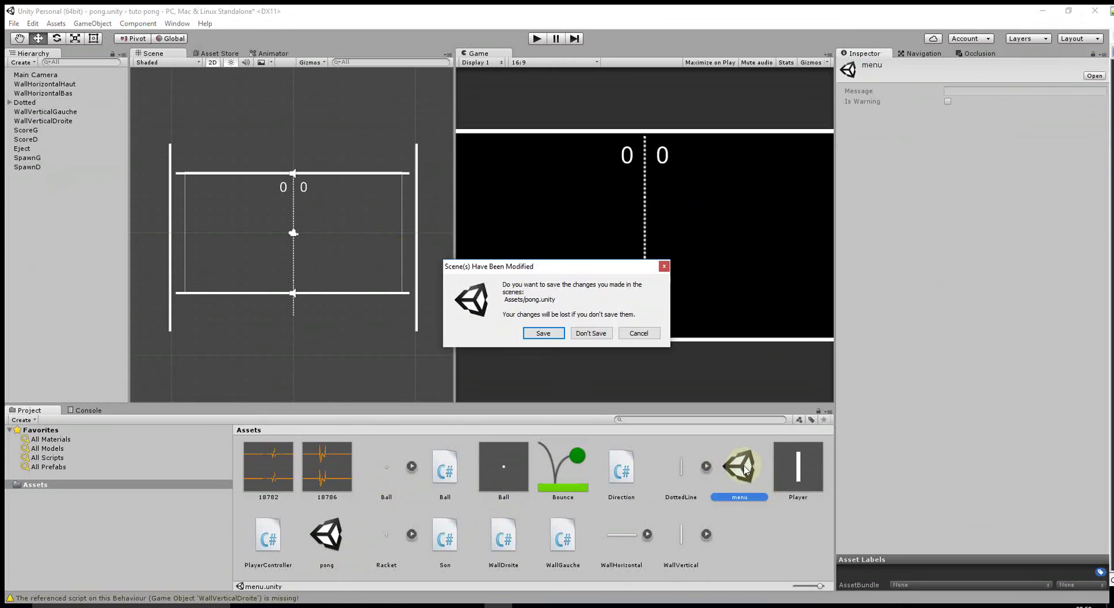
Step: Save and reopen pong, then drag SpawnG and SpawnD into Assets as prefabs
left_click(527, 330)
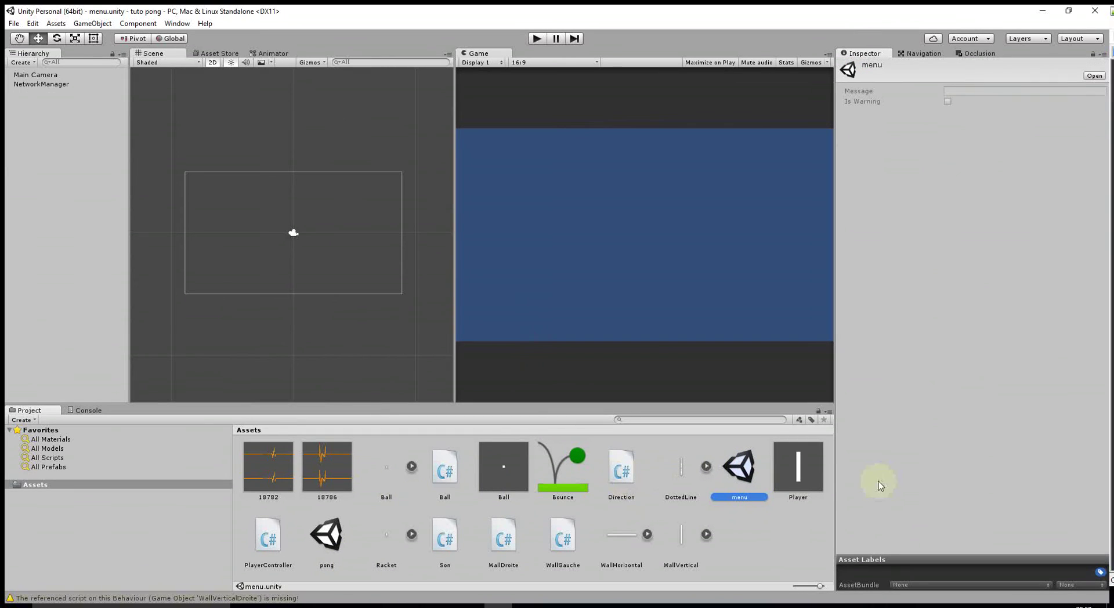
double_click(326, 534)
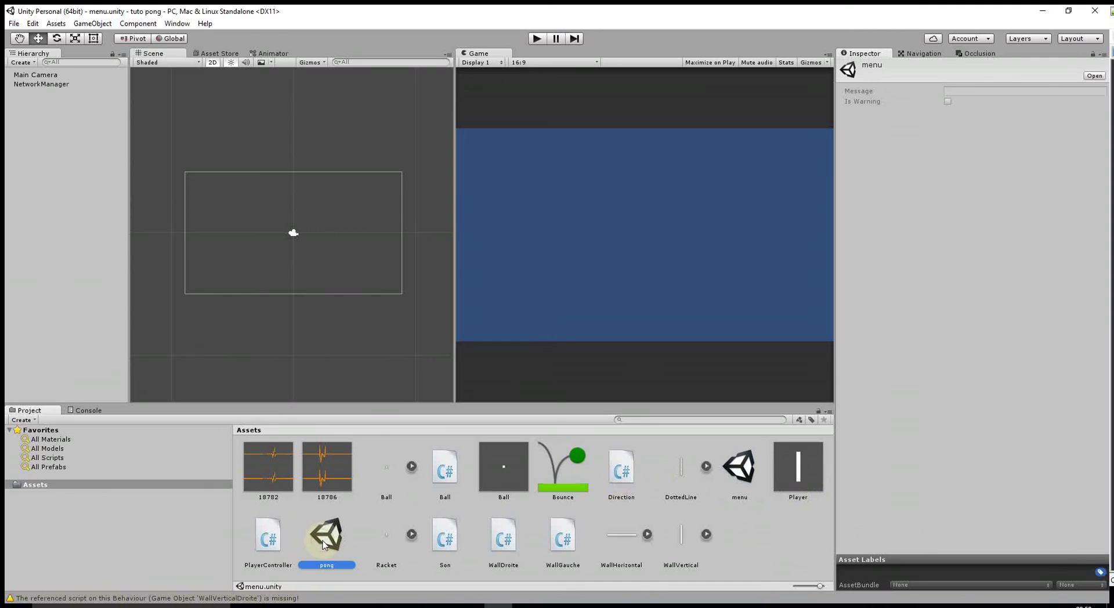
left_click(45, 232)
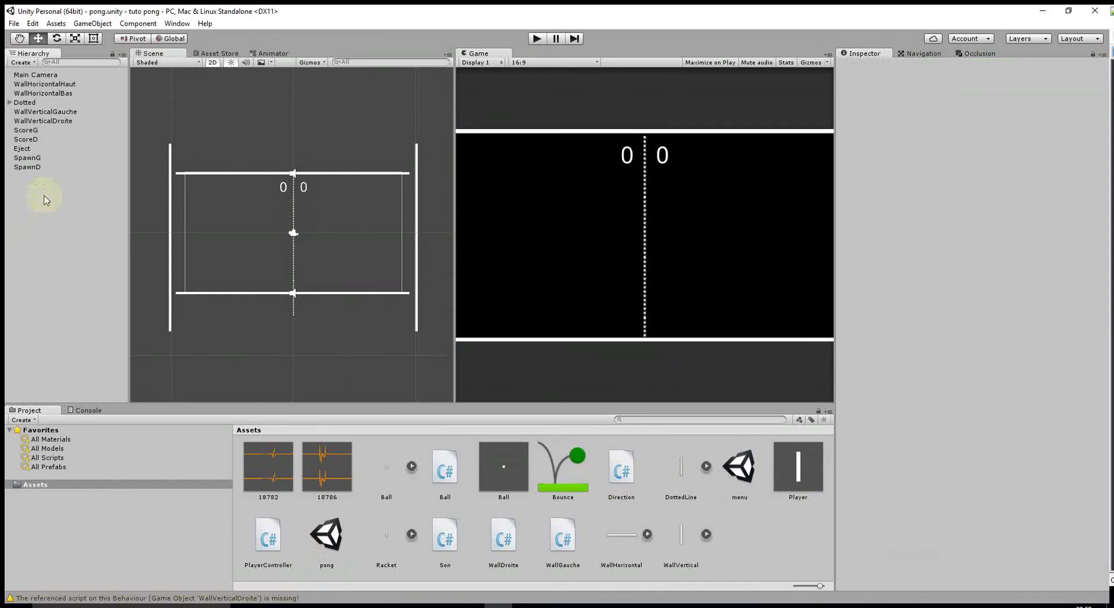
left_click(27, 158)
left_click(27, 167, "shift")
left_click_drag(27, 168, 780, 549)
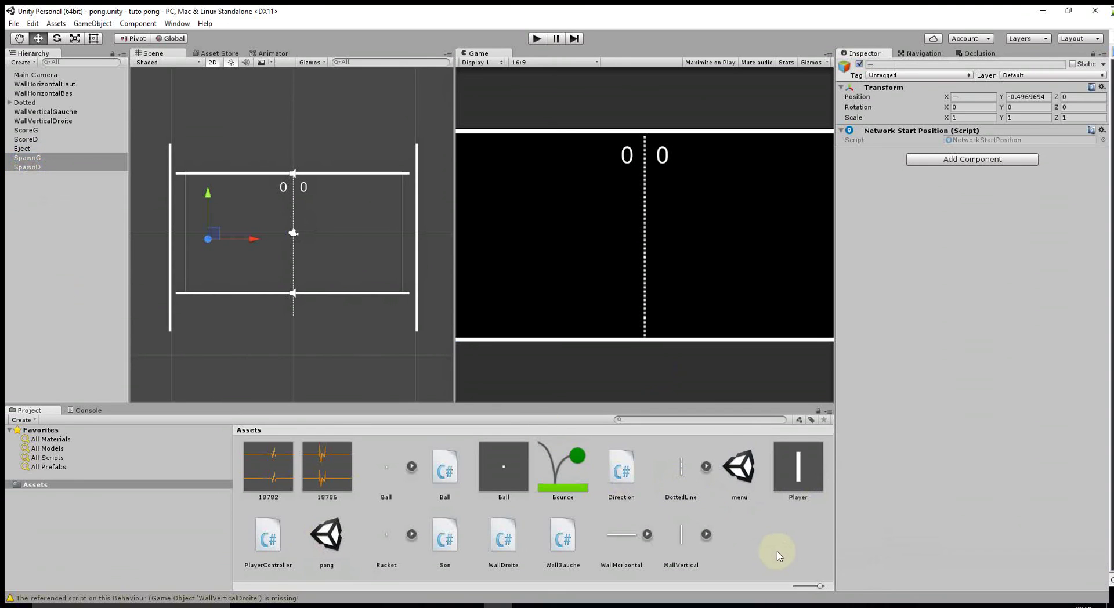
left_click_drag(27, 158, 754, 560)
left_click_drag(27, 167, 795, 552)
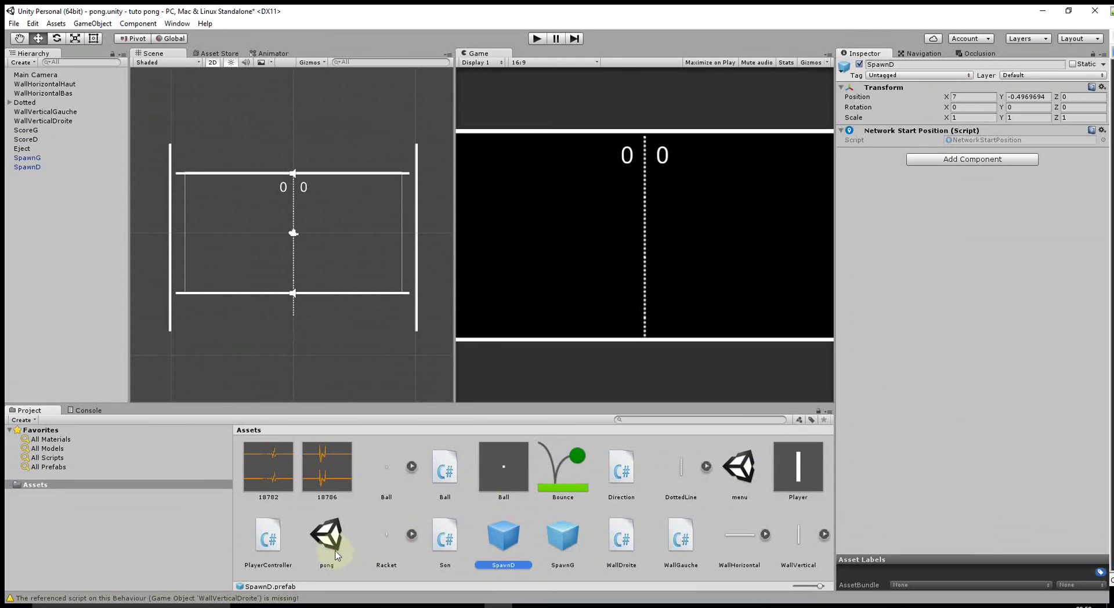
Step: Open the menu scene, saving pong, and select the NetworkManager
double_click(726, 473)
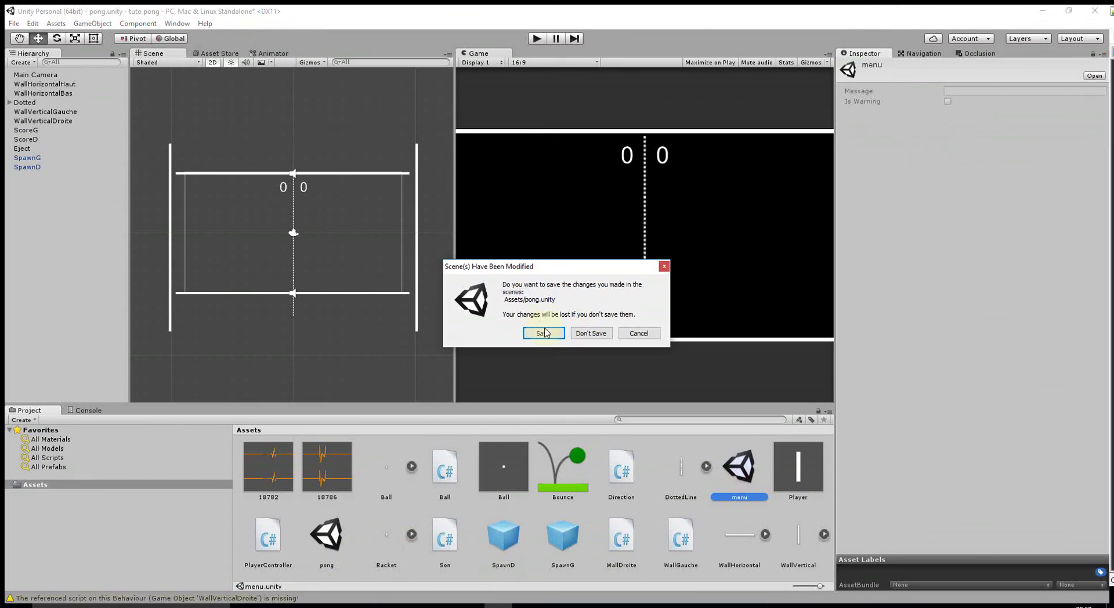
left_click(543, 333)
left_click(40, 84)
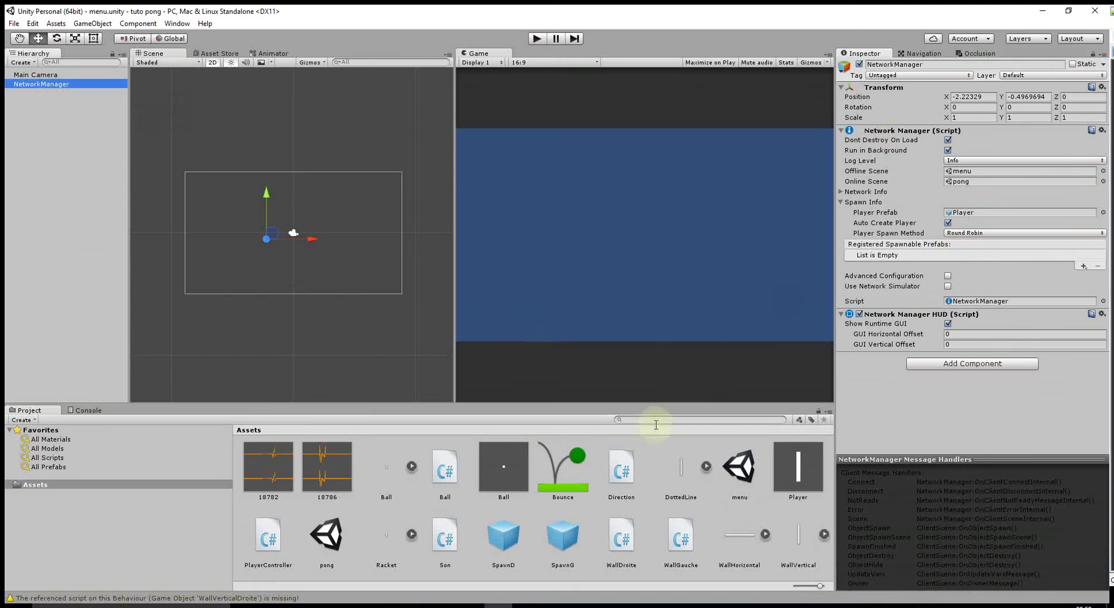
Step: Try registering SpawnG in a new spawnable prefab slot (rejected), then select the SpawnD prefab
mouse_move(500, 545)
left_mouse_down()
mouse_move(999, 267)
mouse_move(1030, 273)
left_mouse_up()
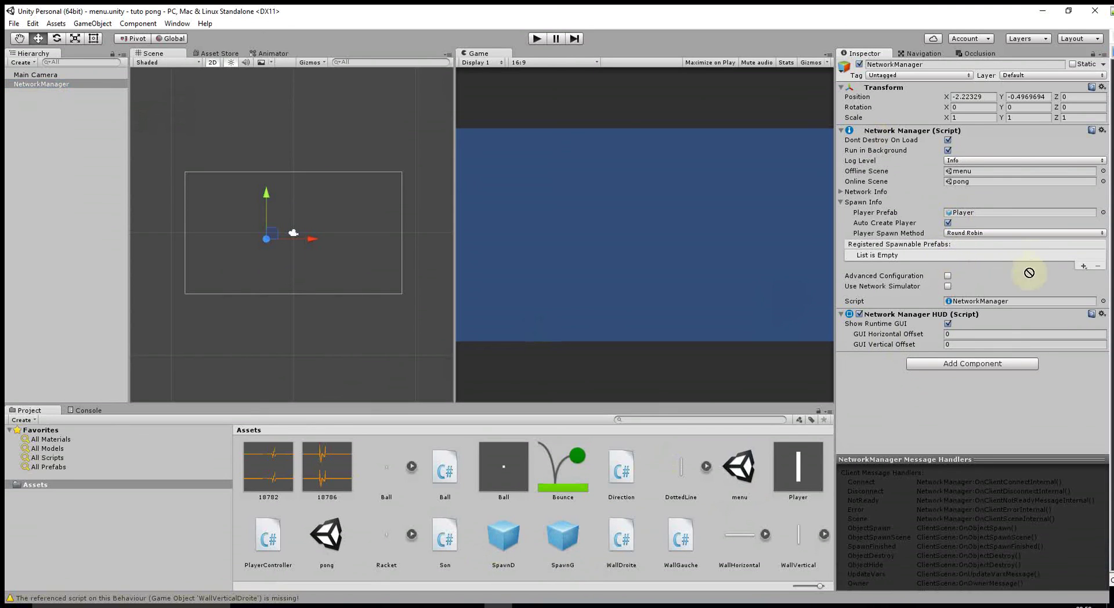
left_click(1082, 267)
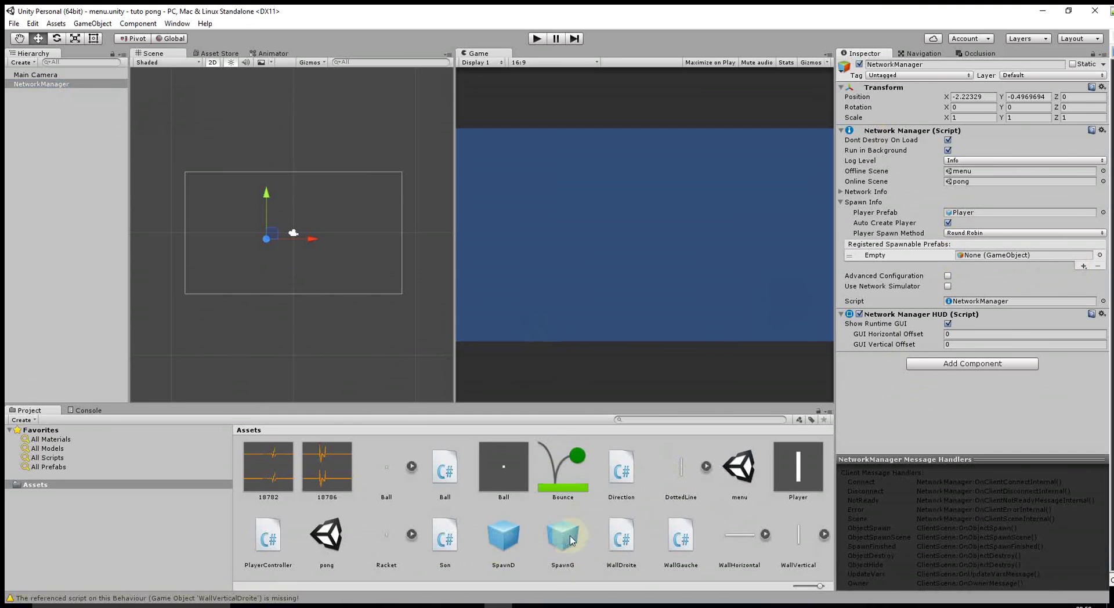
left_click_drag(563, 534, 972, 260)
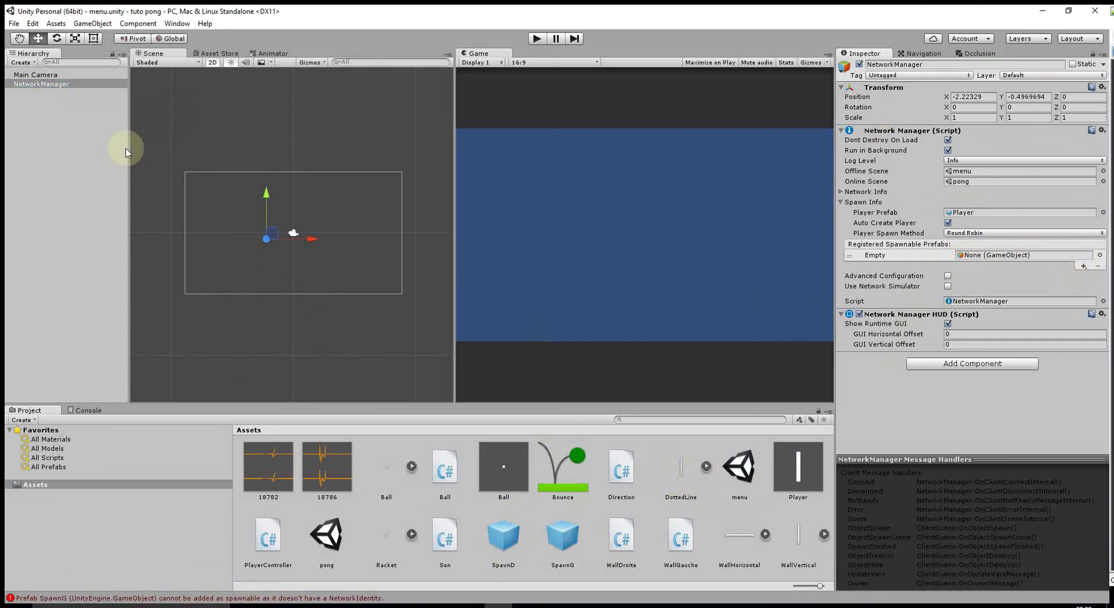
left_click(506, 548)
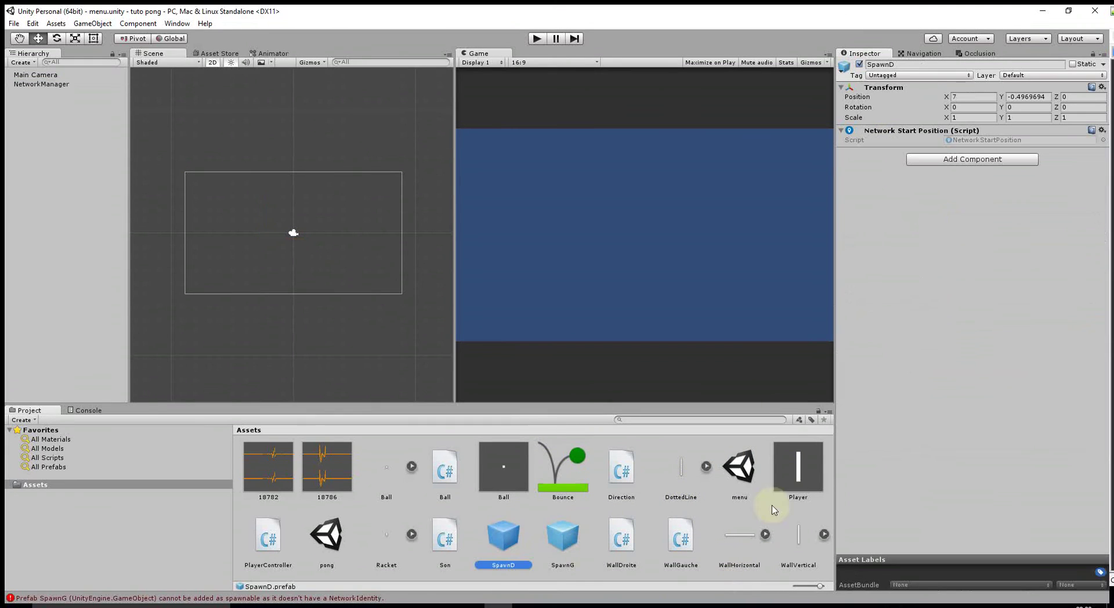
Step: Add a Network Identity component to both the SpawnD and SpawnG prefabs
left_click(940, 160)
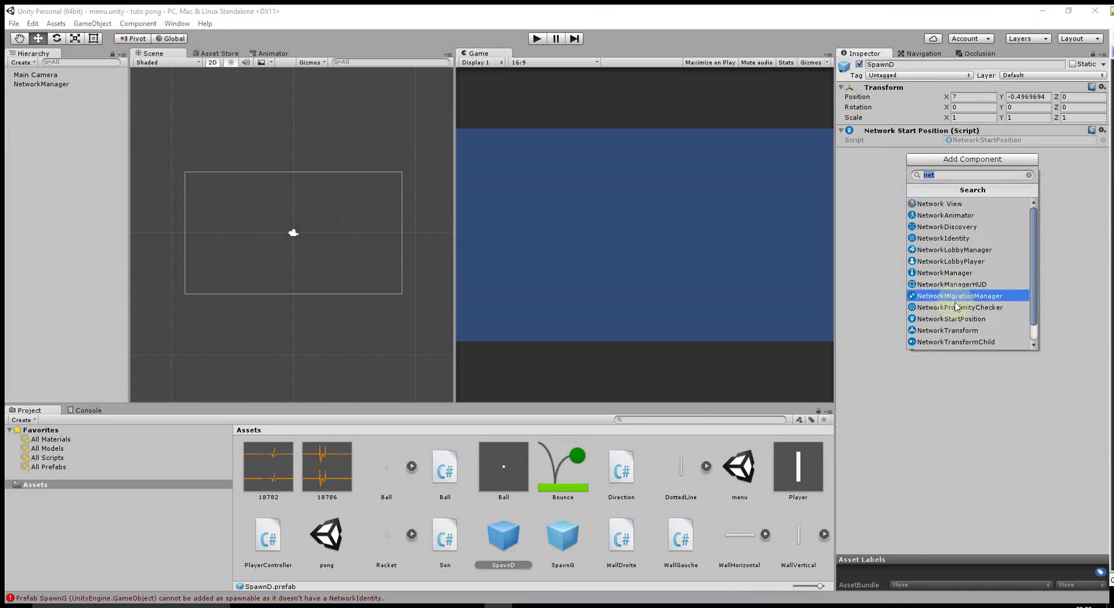
left_click(945, 237)
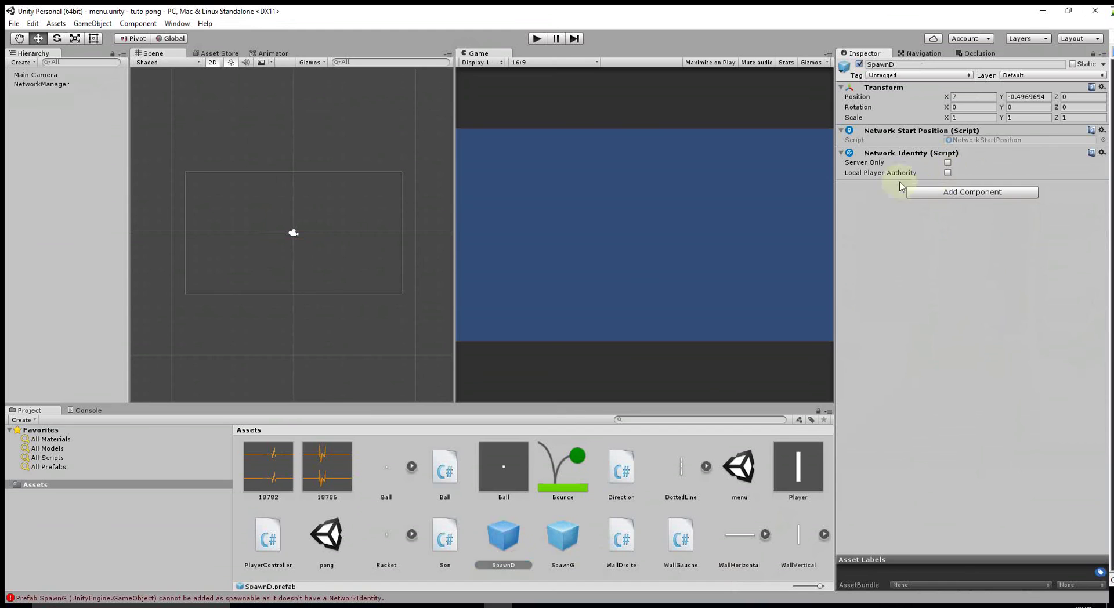
left_click(559, 552)
left_click(973, 159)
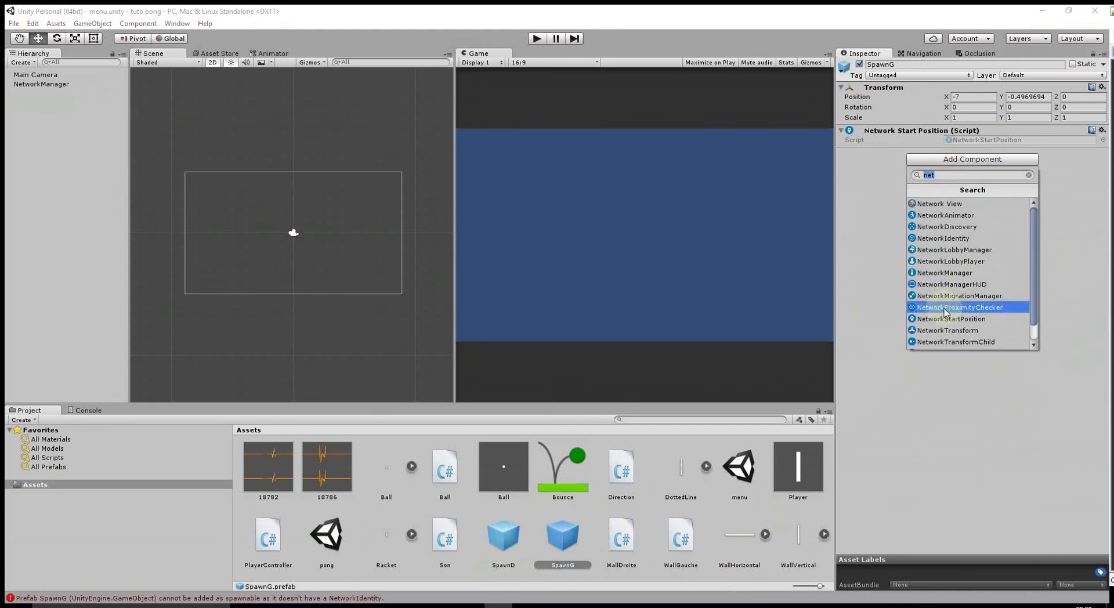
left_click(946, 237)
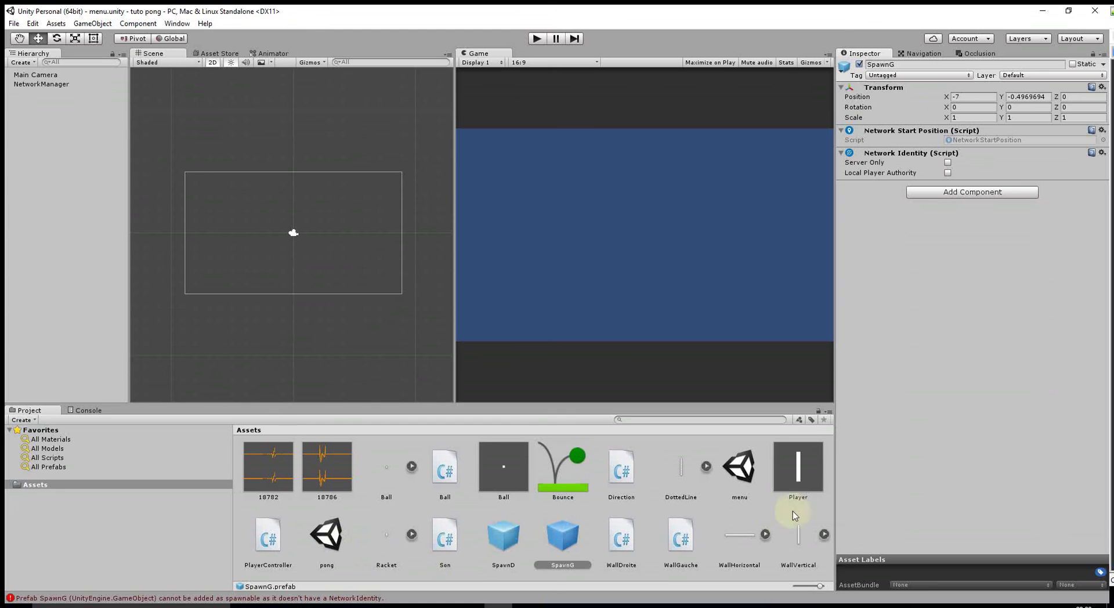
Step: Select the menu scene's NetworkManager and add an empty spawnable prefab slot
left_click(750, 481)
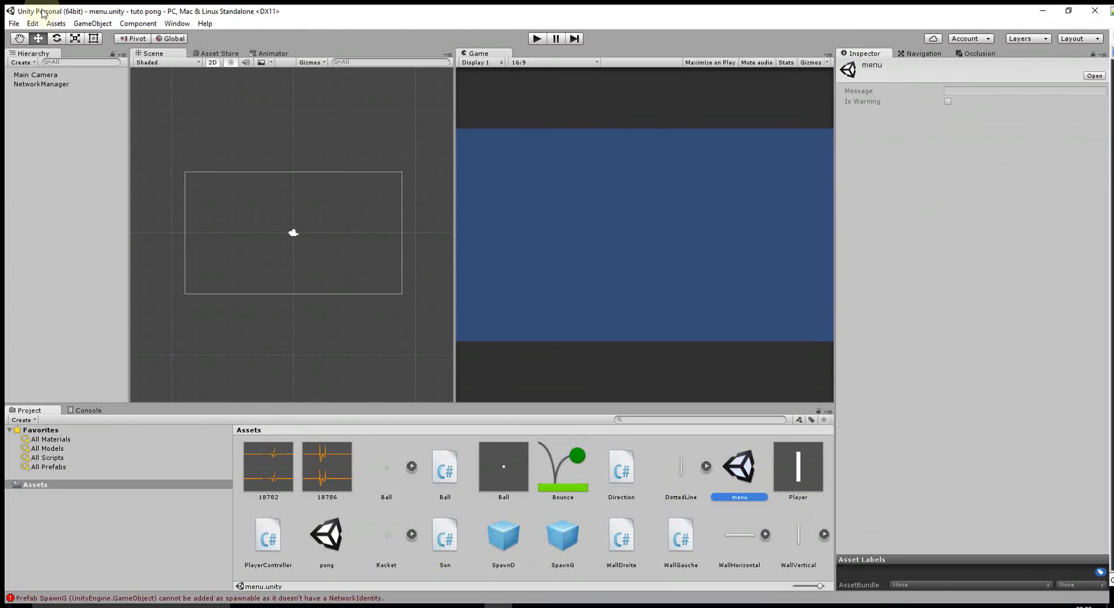
left_click(42, 84)
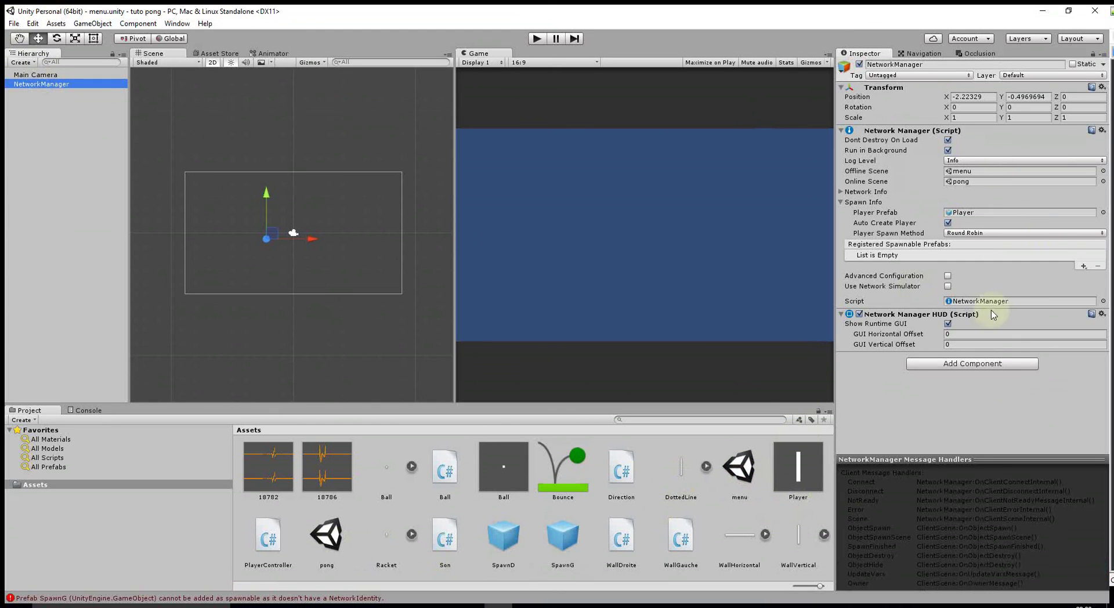
left_click(1082, 267)
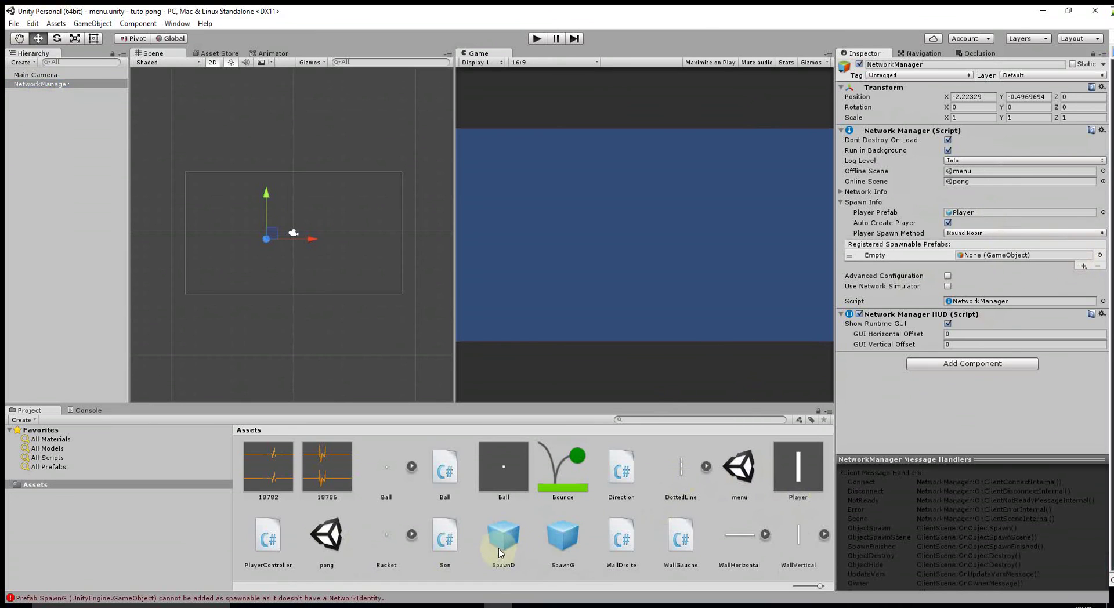
Step: Register SpawnG and SpawnD in the Registered Spawnable Prefabs slots, then start Play mode
left_click_drag(555, 546, 1008, 263)
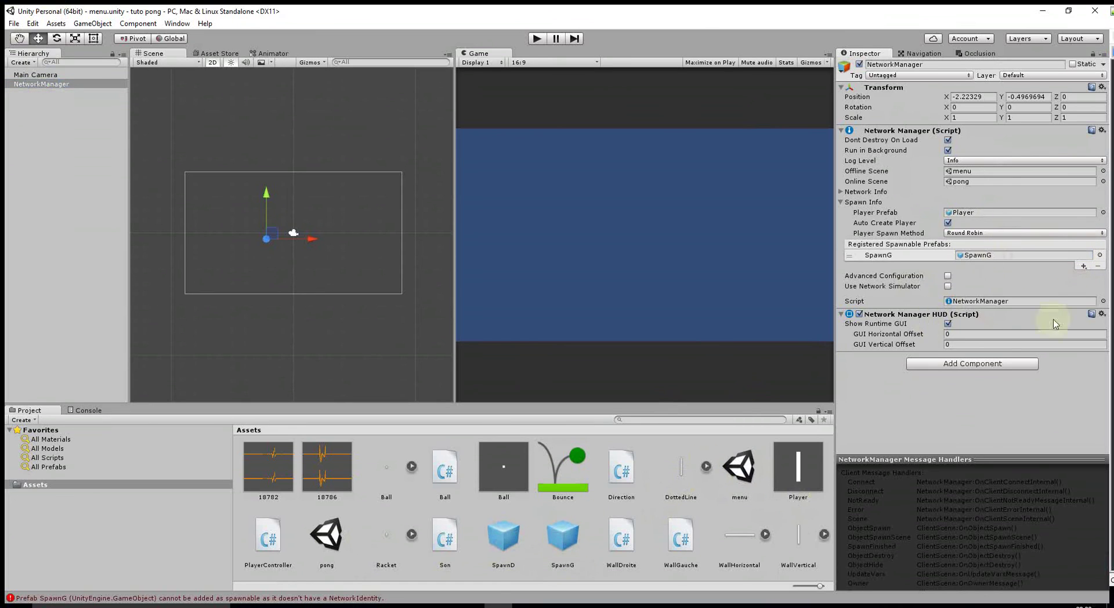
left_click(1083, 267)
left_click_drag(562, 535, 986, 272)
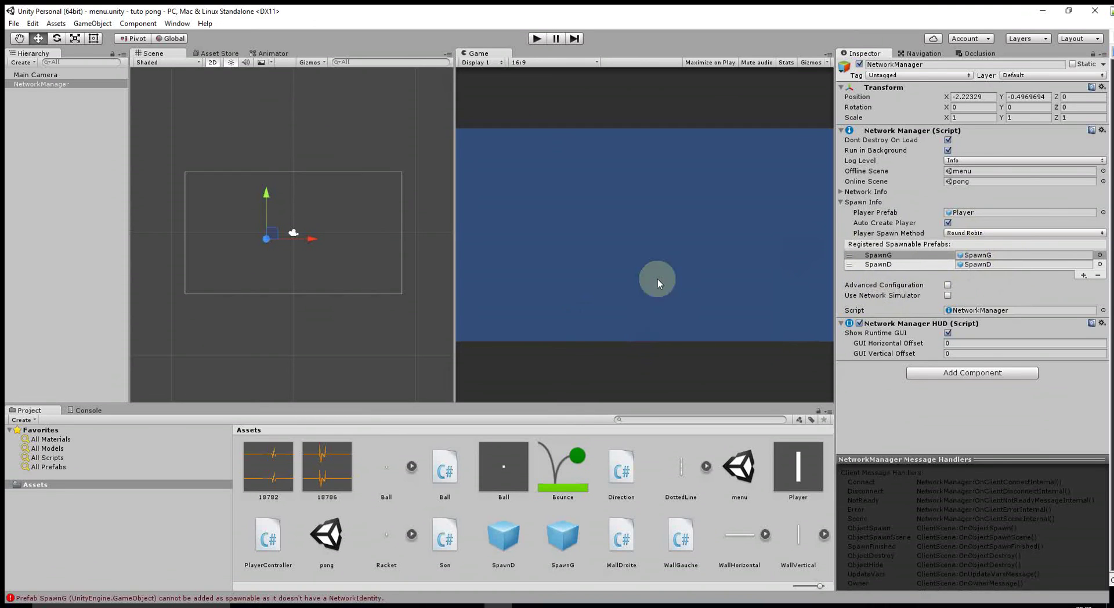
left_click(537, 44)
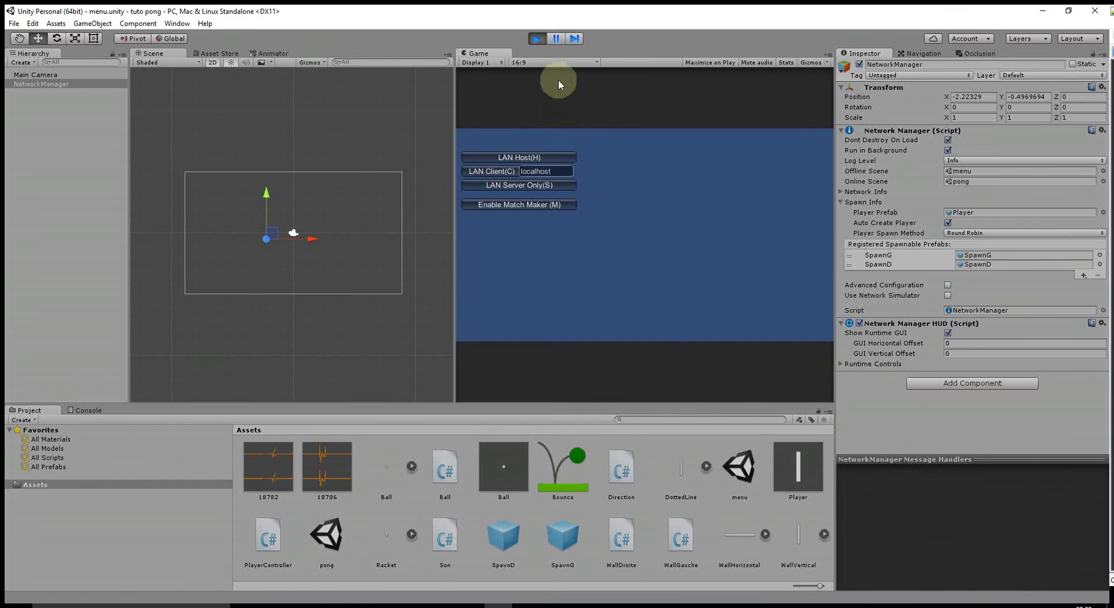
Step: Stop the test run and Build & Run the tuto pong standalone game
left_click(536, 39)
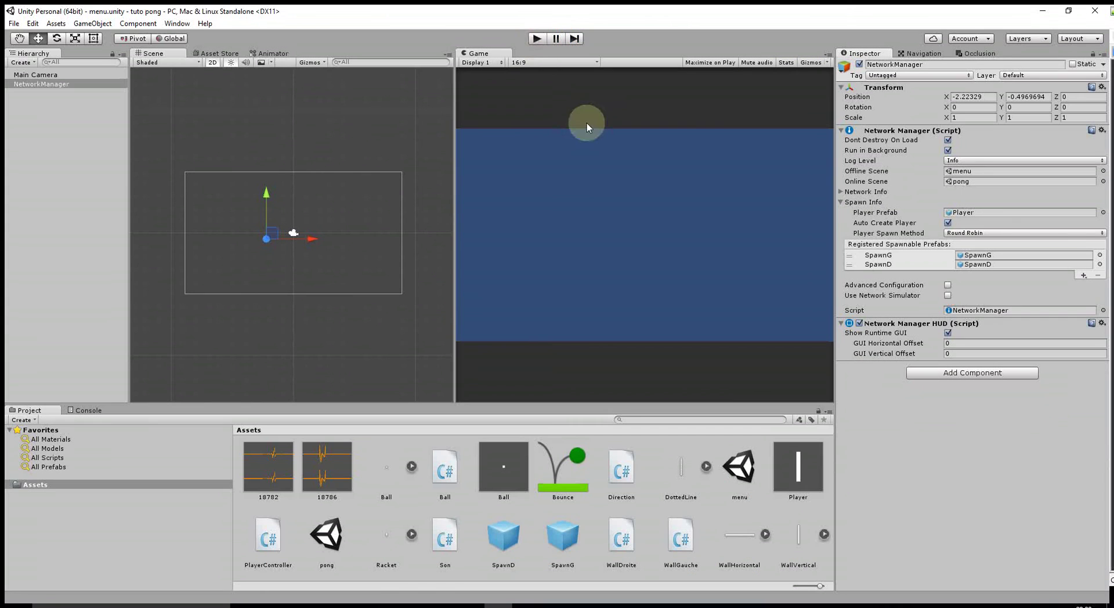
left_click(12, 23)
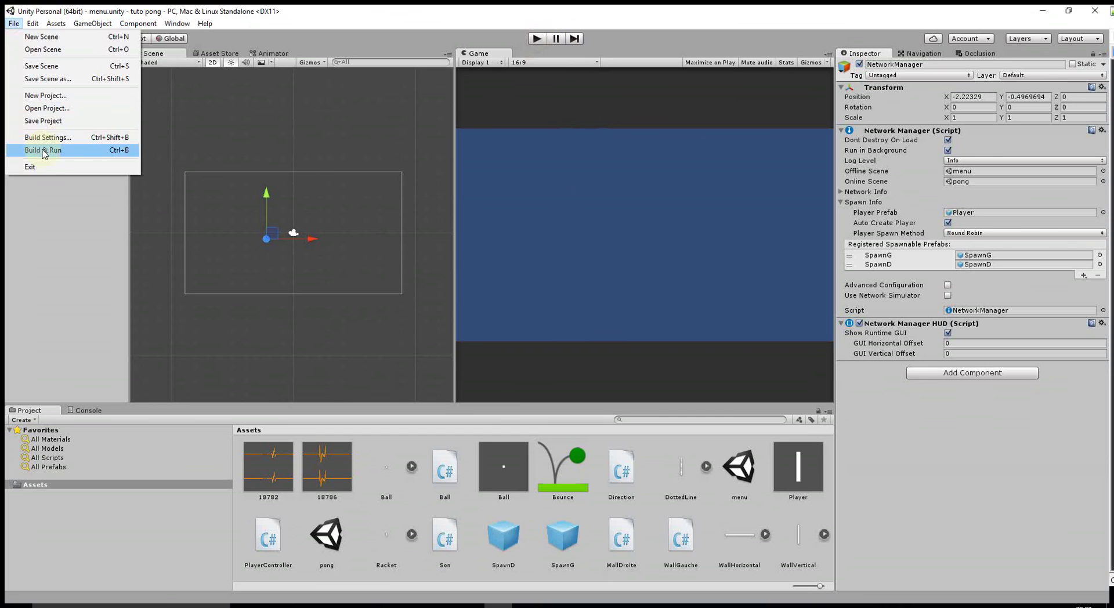
left_click(43, 151)
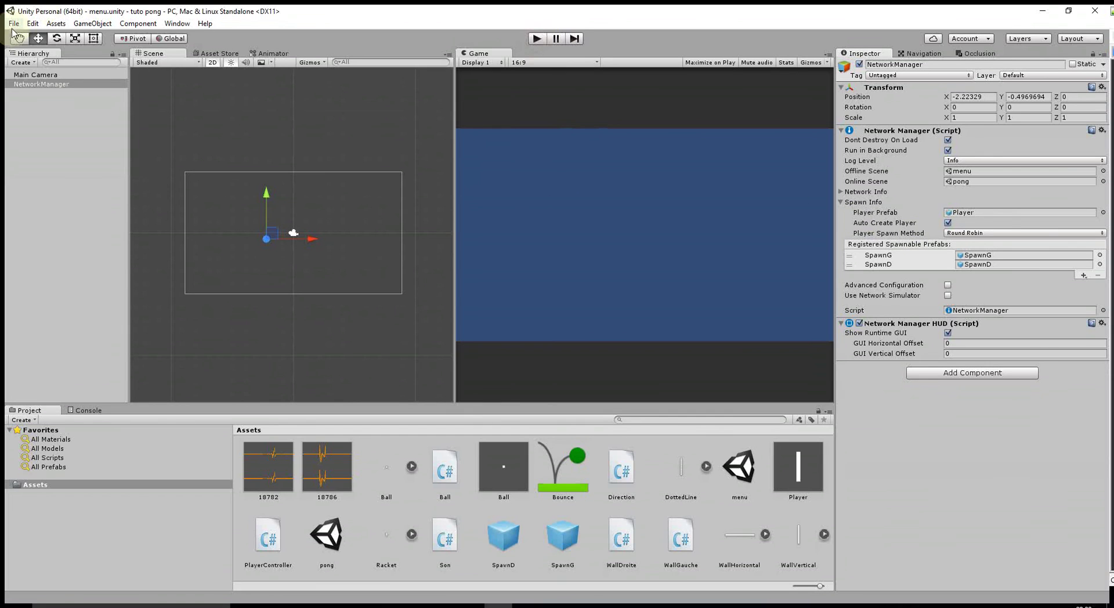
left_click(12, 24)
left_click(41, 151)
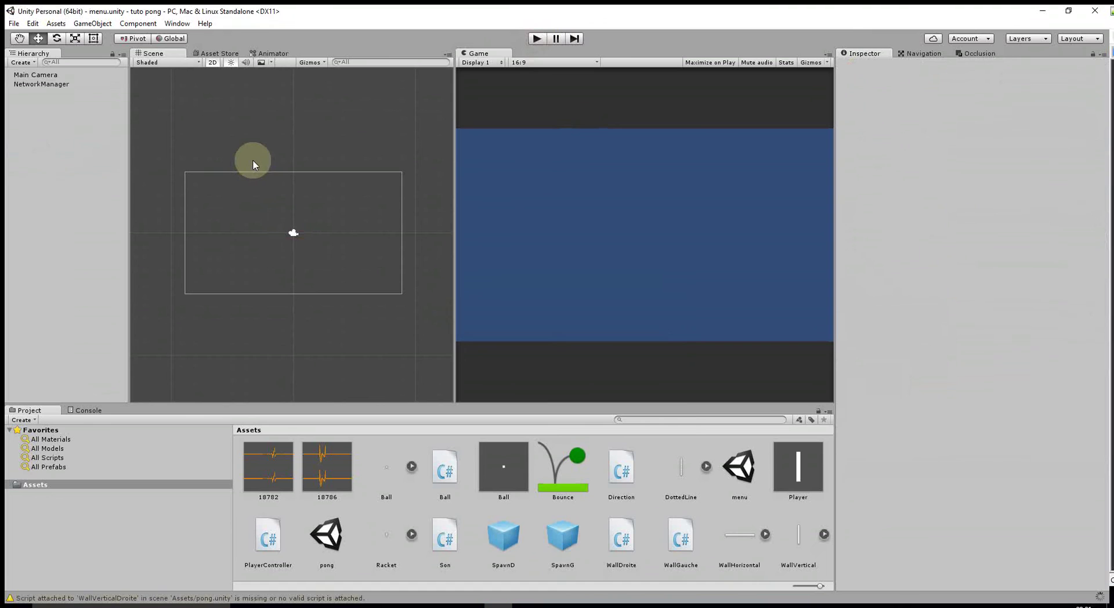
left_click(611, 425)
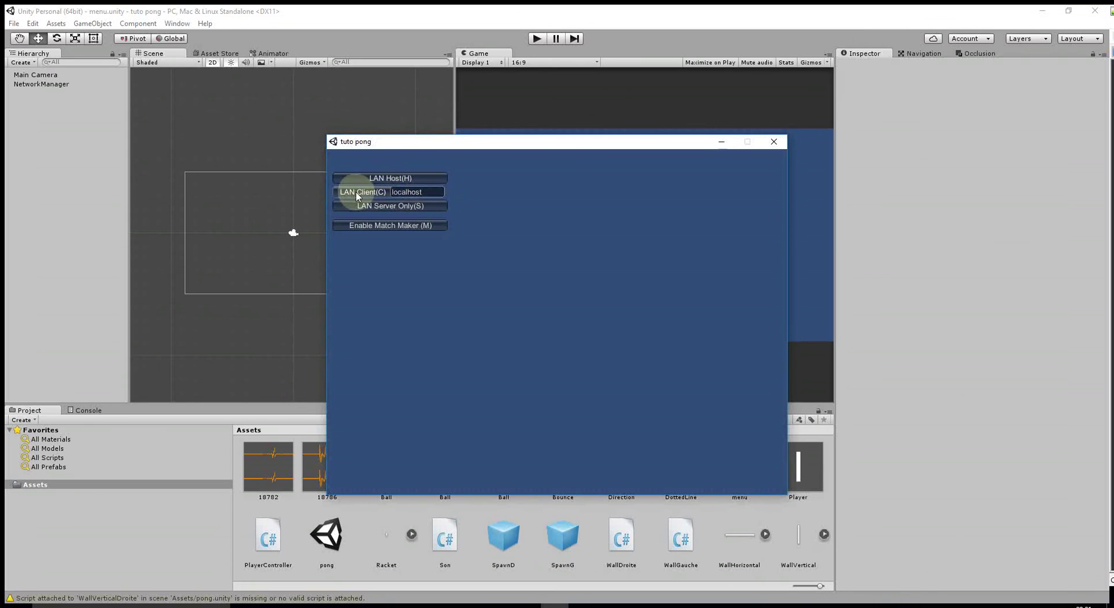
Step: Host a LAN match on port 7777 in the built game and start Play in the editor
left_click(405, 177)
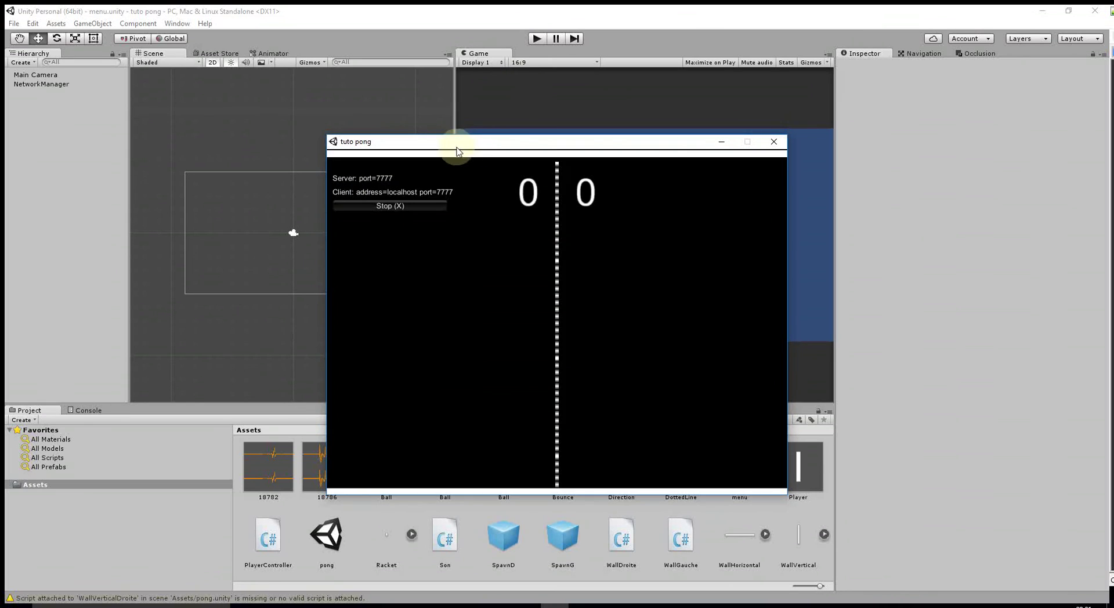
left_click_drag(458, 151, 597, 145)
left_click(537, 39)
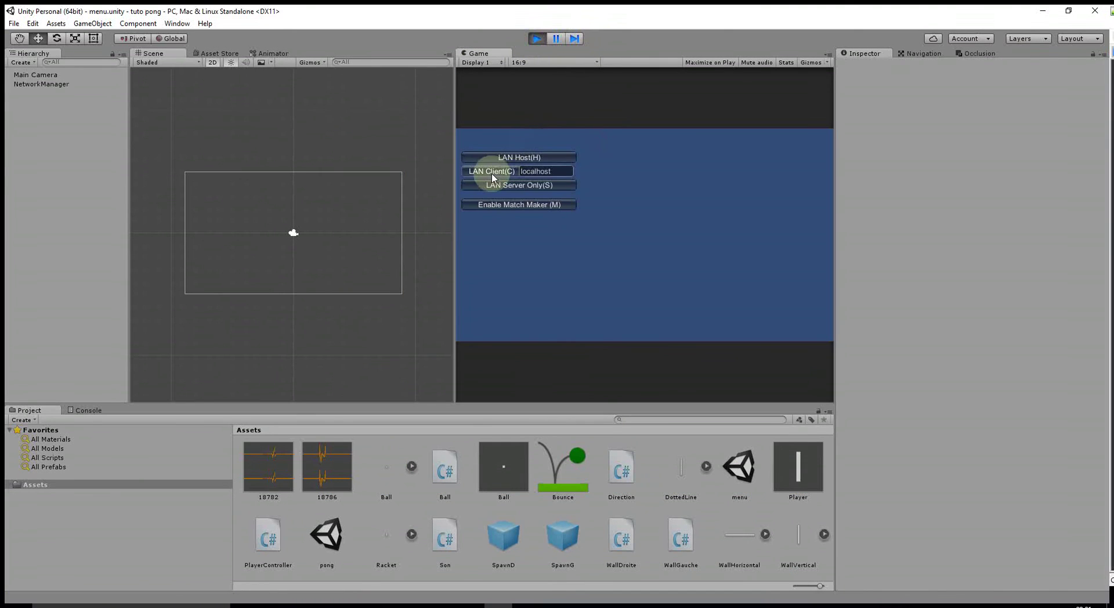
Step: Join the standalone host as a LAN client from the editor, then leave the match in both games
left_click(492, 173)
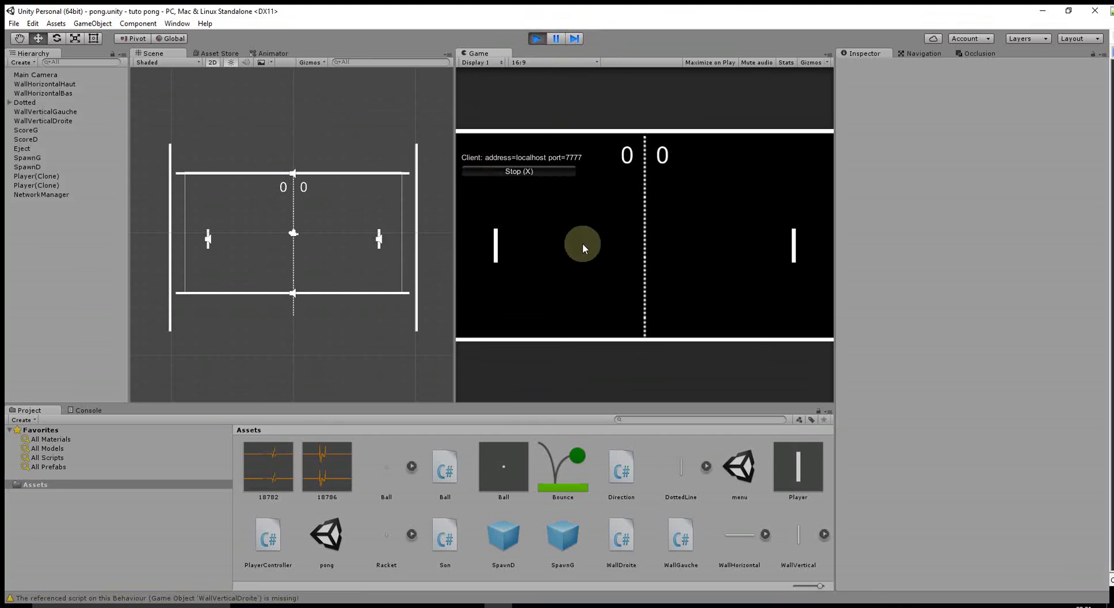
left_click(548, 604)
mouse_move(664, 141)
left_mouse_down()
mouse_move(873, 314)
mouse_move(719, 185)
left_mouse_up()
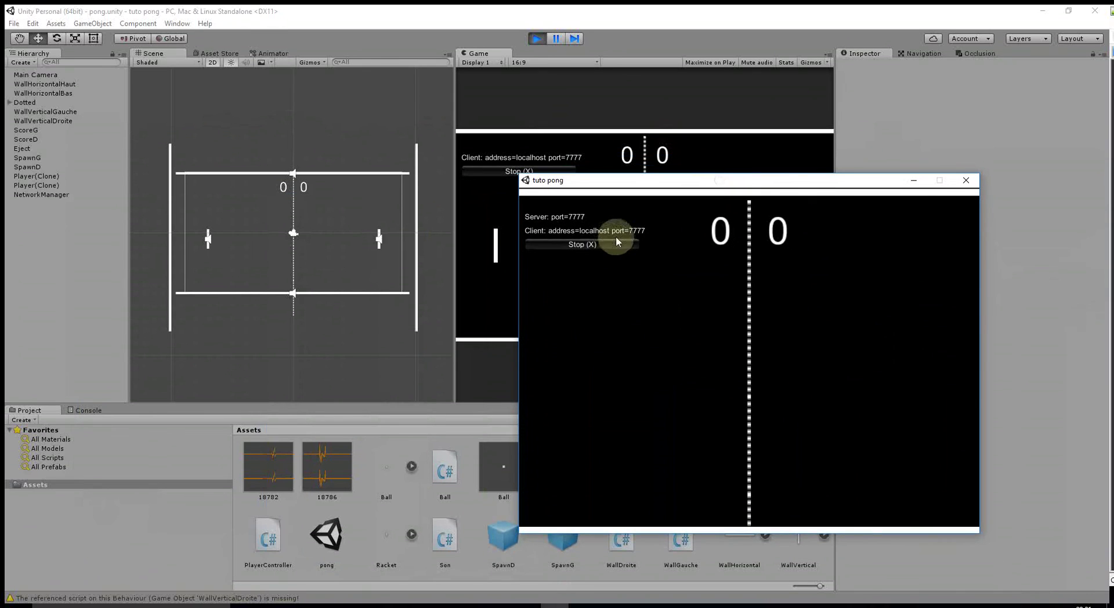
left_click(603, 246)
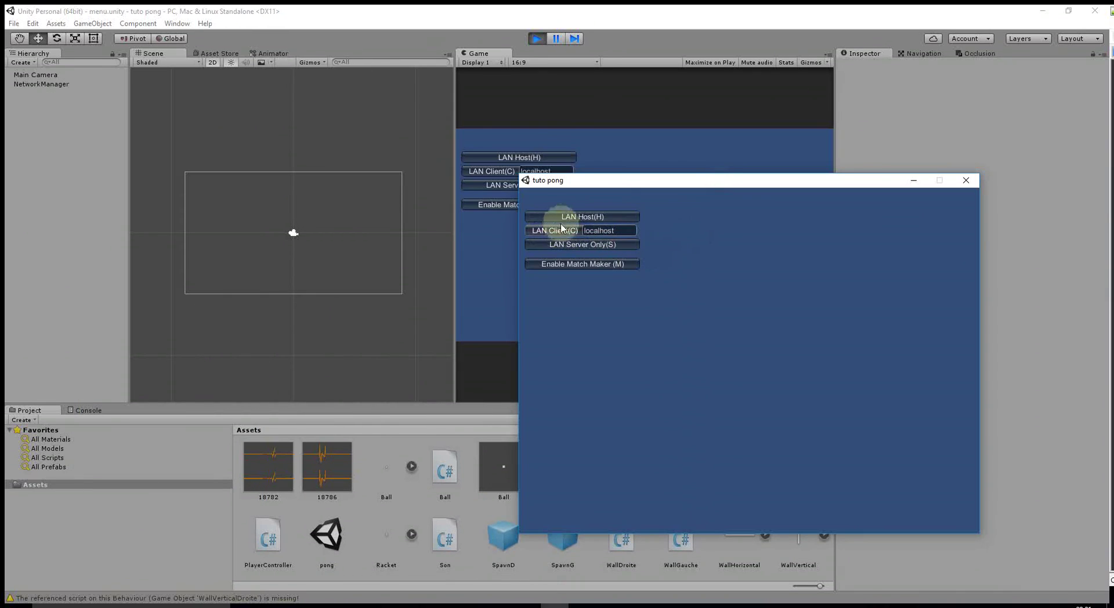
Step: Host from the editor, join from the standalone build as LAN client, then stop play mode
left_click(510, 158)
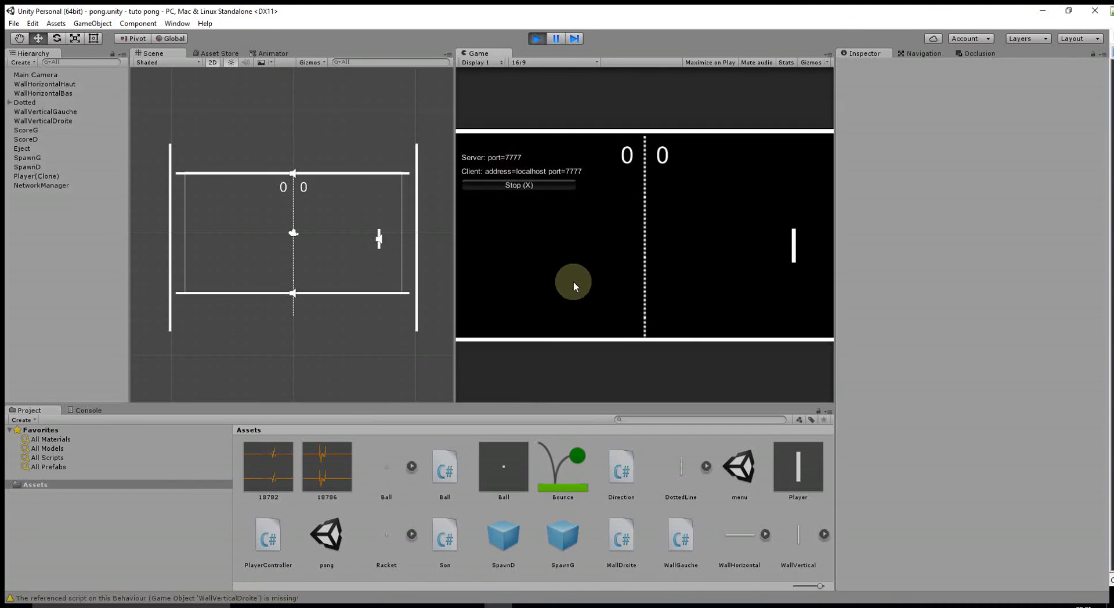
key("alt+Tab")
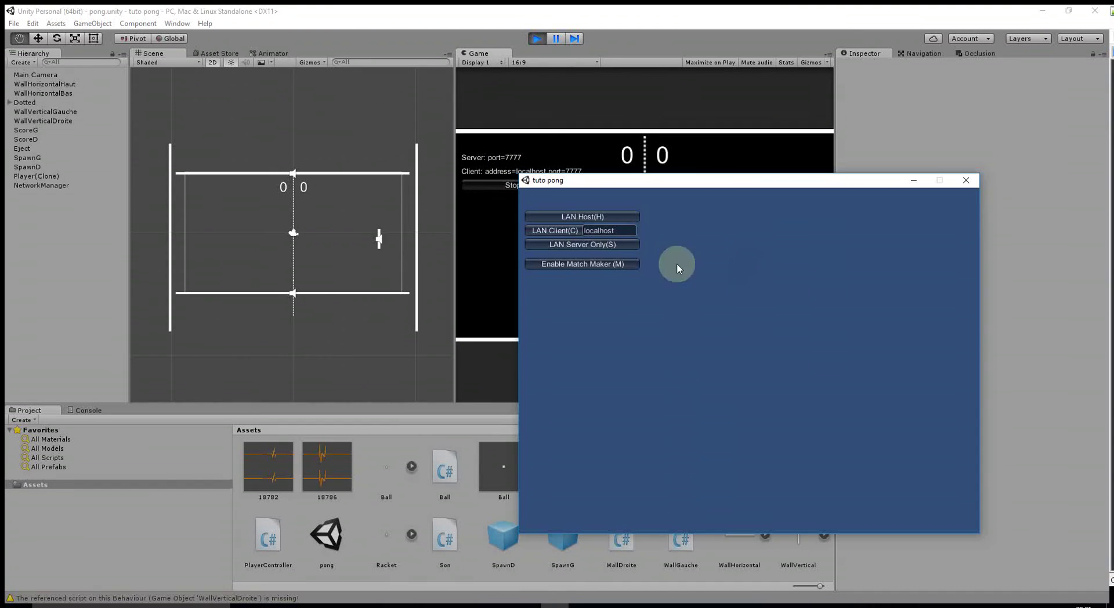
left_click(556, 231)
mouse_move(625, 181)
left_mouse_down()
mouse_move(654, 302)
mouse_move(602, 374)
left_mouse_up()
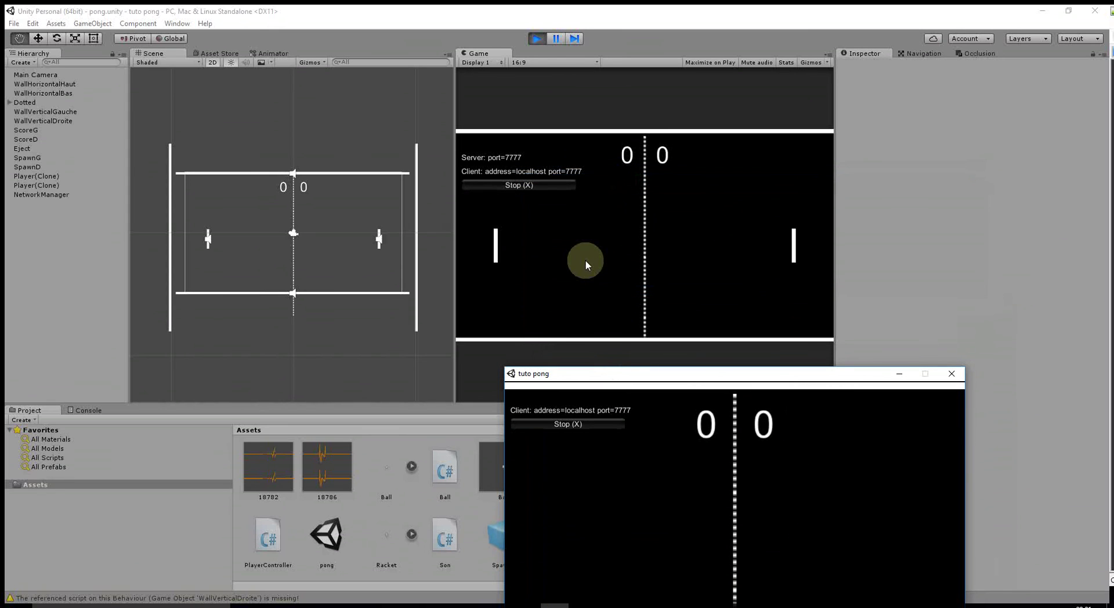
left_click_drag(631, 377, 608, 131)
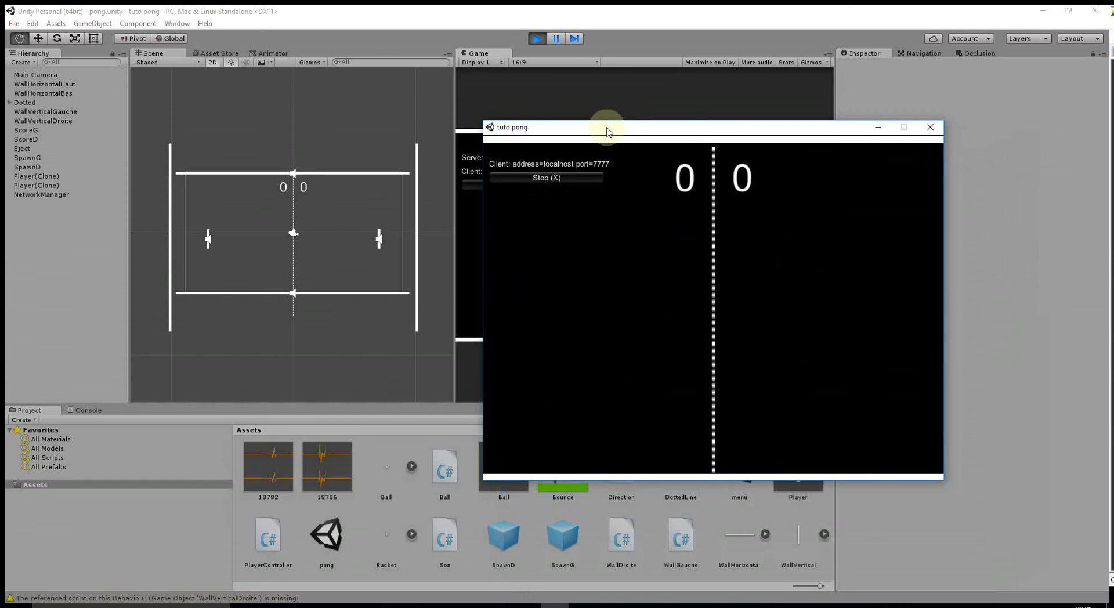
mouse_move(607, 131)
left_mouse_down()
mouse_move(562, 208)
mouse_move(537, 130)
left_mouse_up()
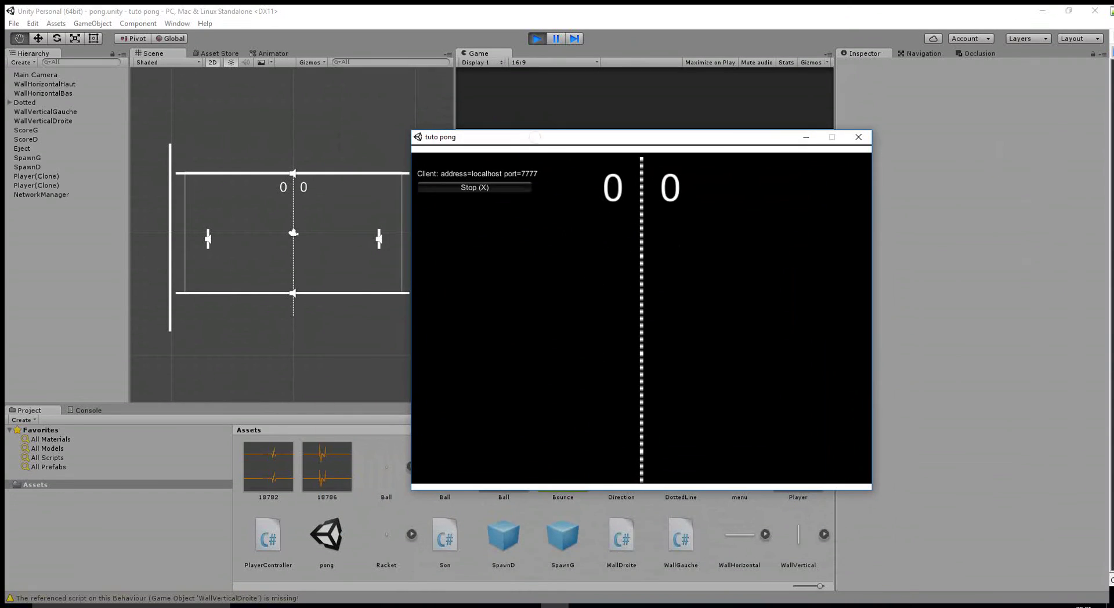
key("ctrl+p")
left_click(363, 221)
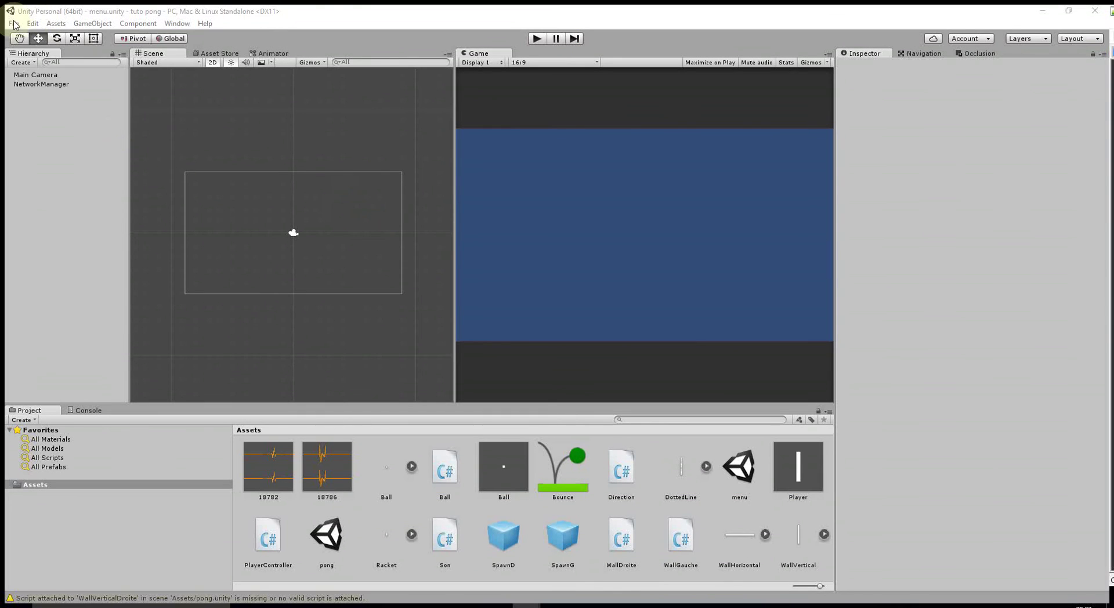
Step: Rebuild and launch the tuto pong standalone player with File > Build & Run
left_click(14, 23)
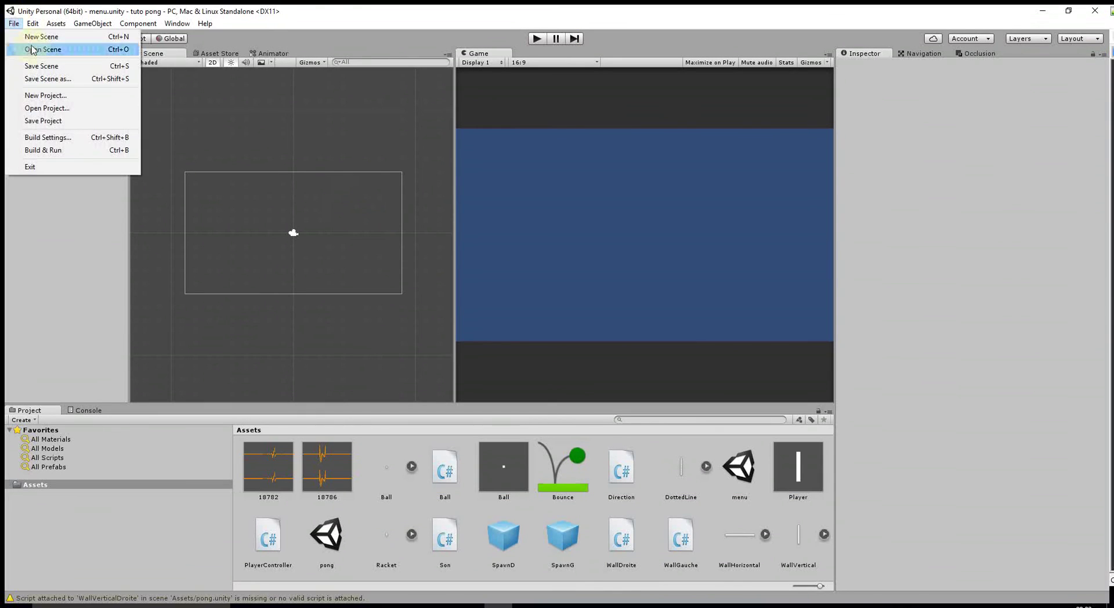
left_click(52, 152)
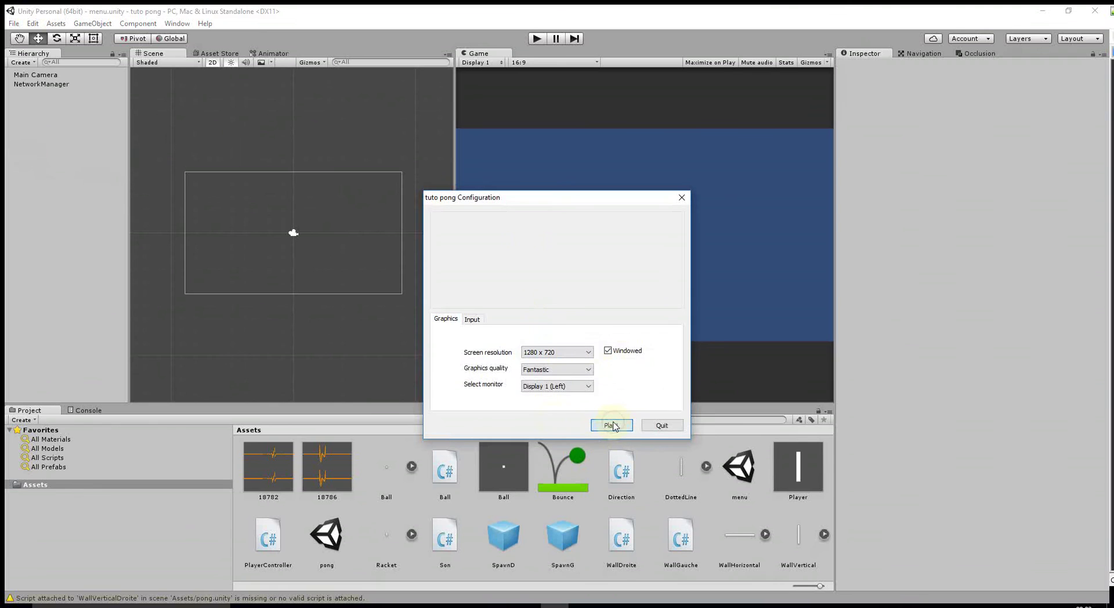
left_click(612, 425)
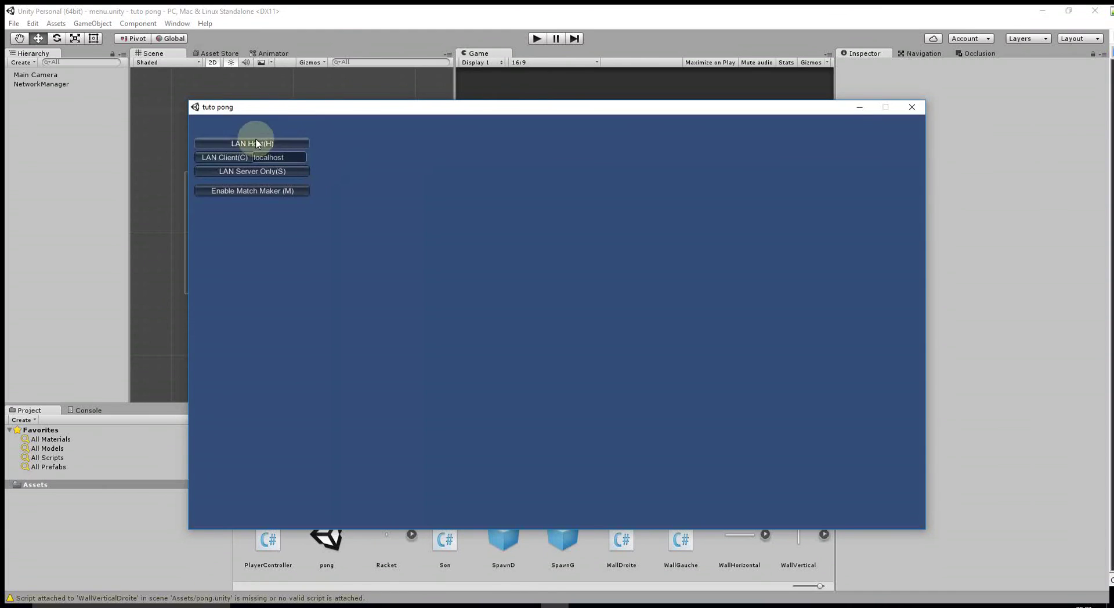
Step: Host a LAN match in the standalone game, test the right paddle, and start the editor's game
left_click(255, 143)
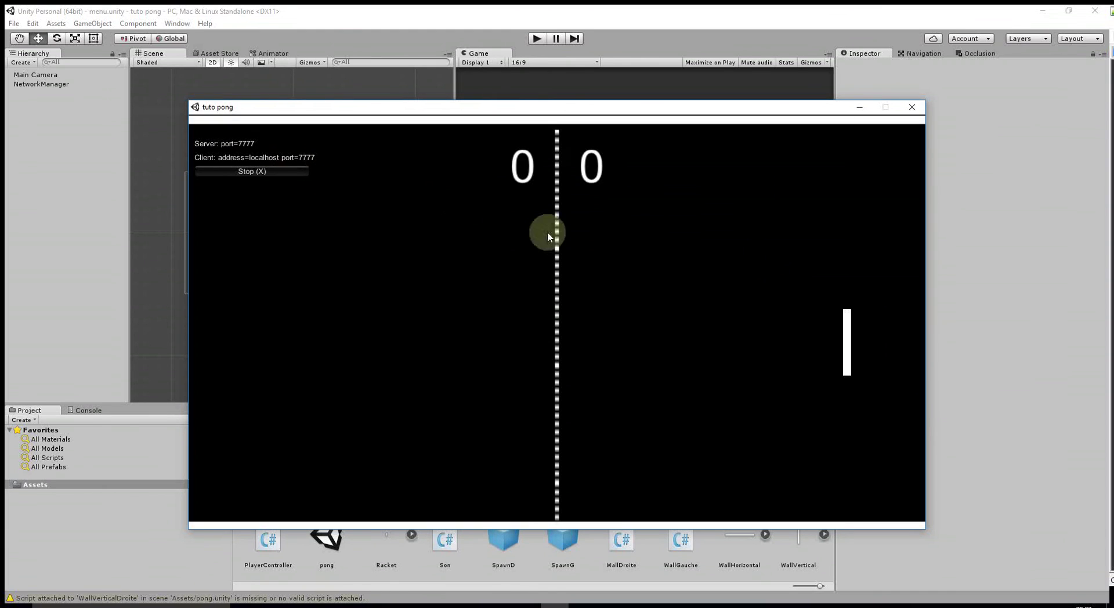
key("Down")
key("Up")
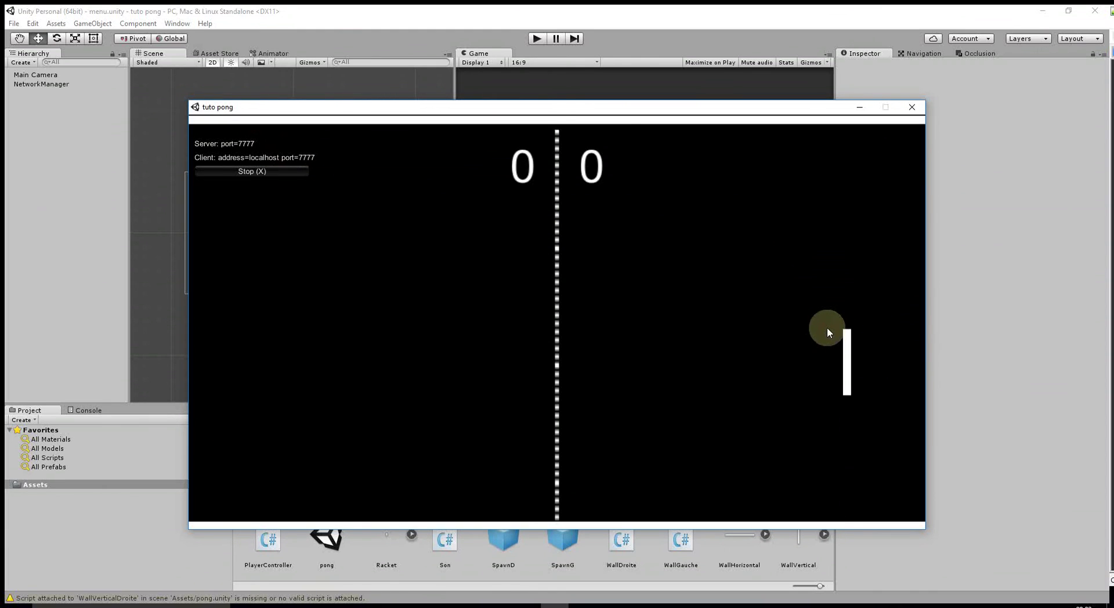
mouse_move(588, 113)
left_mouse_down()
mouse_move(955, 253)
mouse_move(106, 195)
left_mouse_up()
left_click(534, 38)
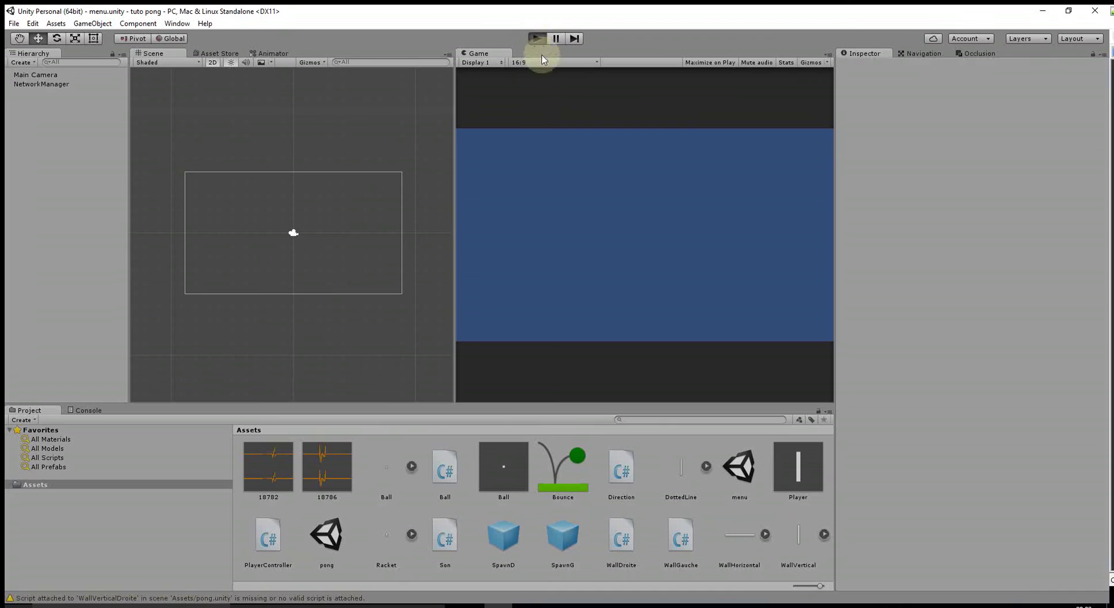
Step: Join the standalone host as a localhost LAN client and move the paddles up in both games
left_click(490, 171)
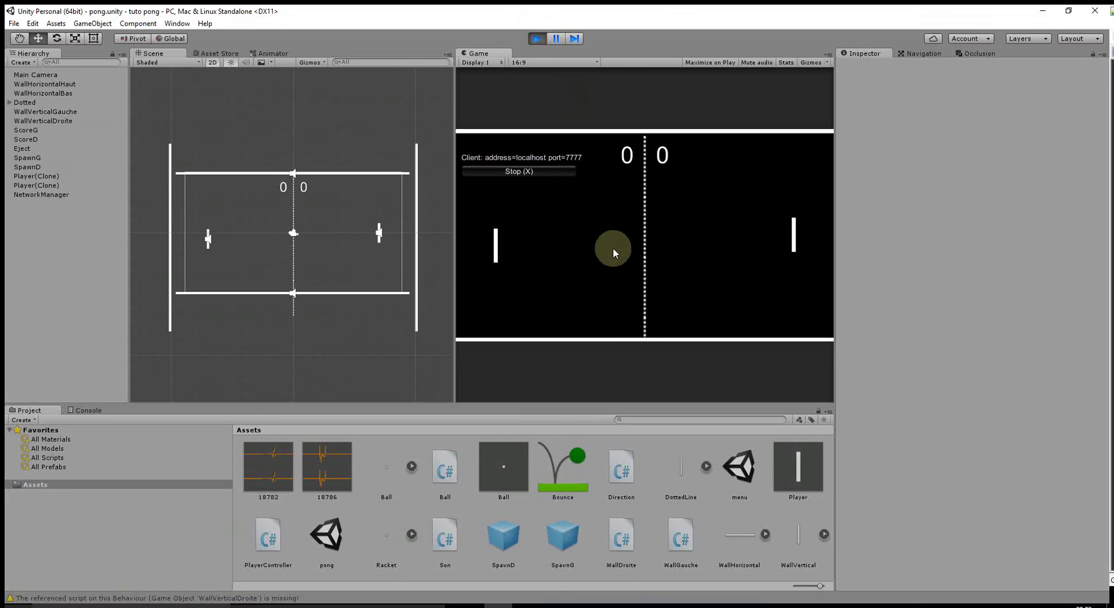
key("Up")
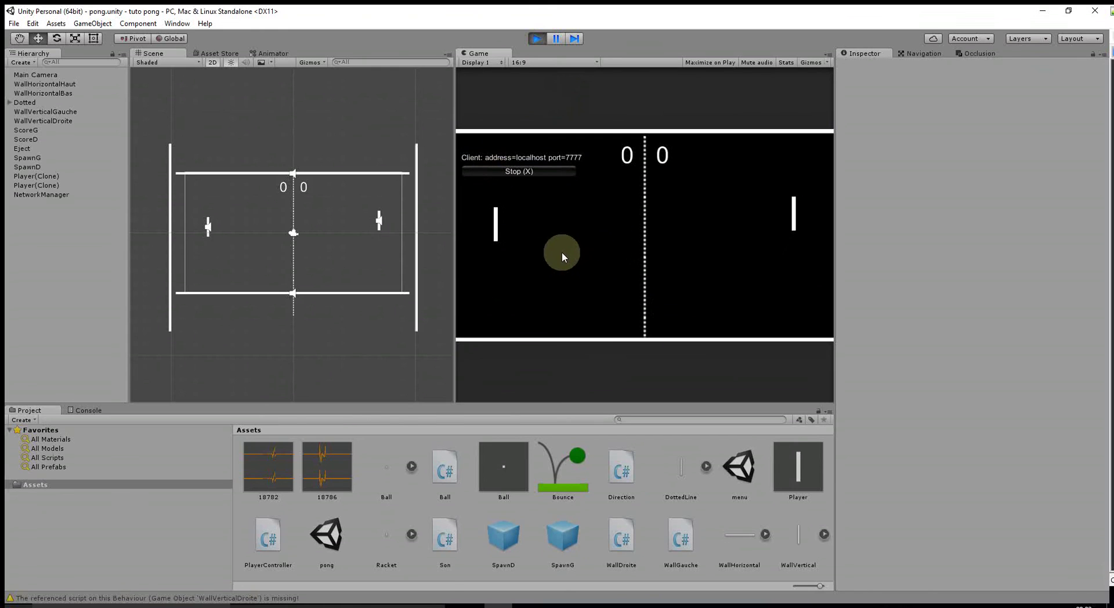
key("alt+Tab")
left_click_drag(259, 191, 771, 137)
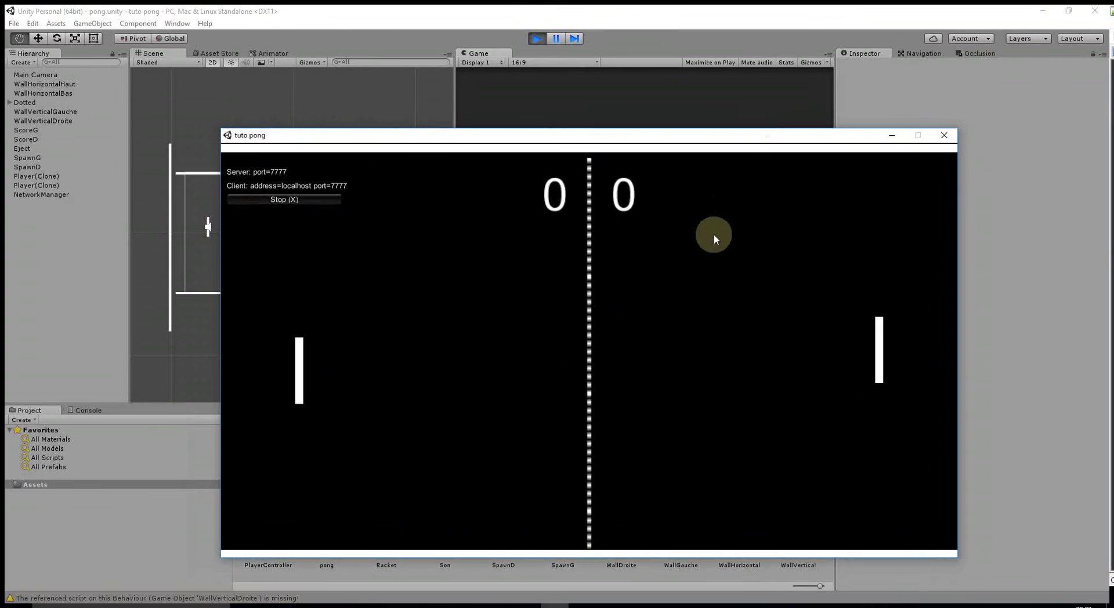
left_click_drag(653, 135, 663, 268)
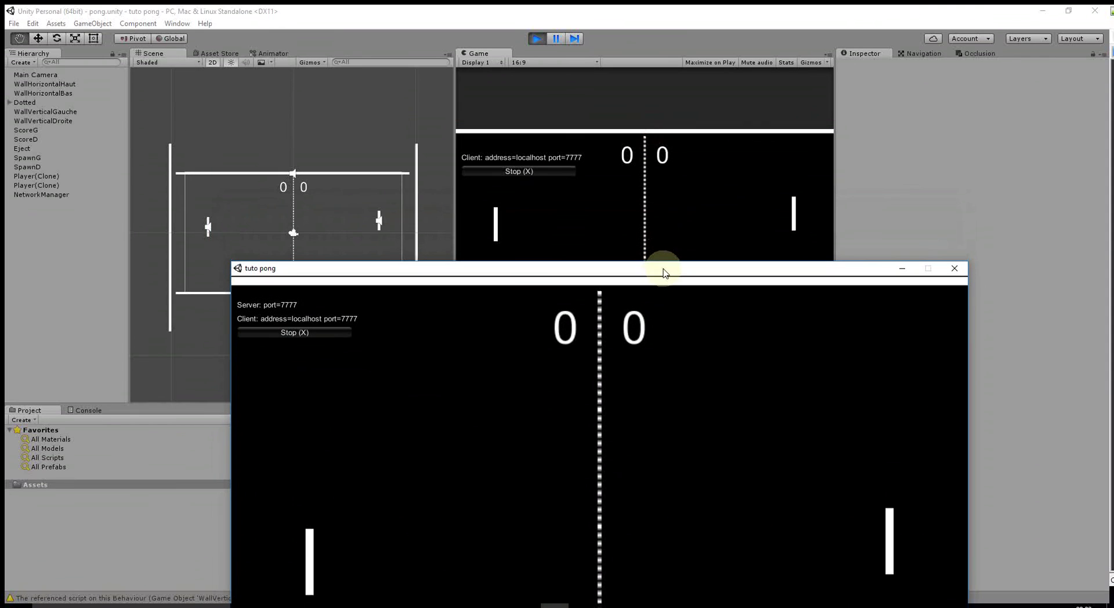
key("Up")
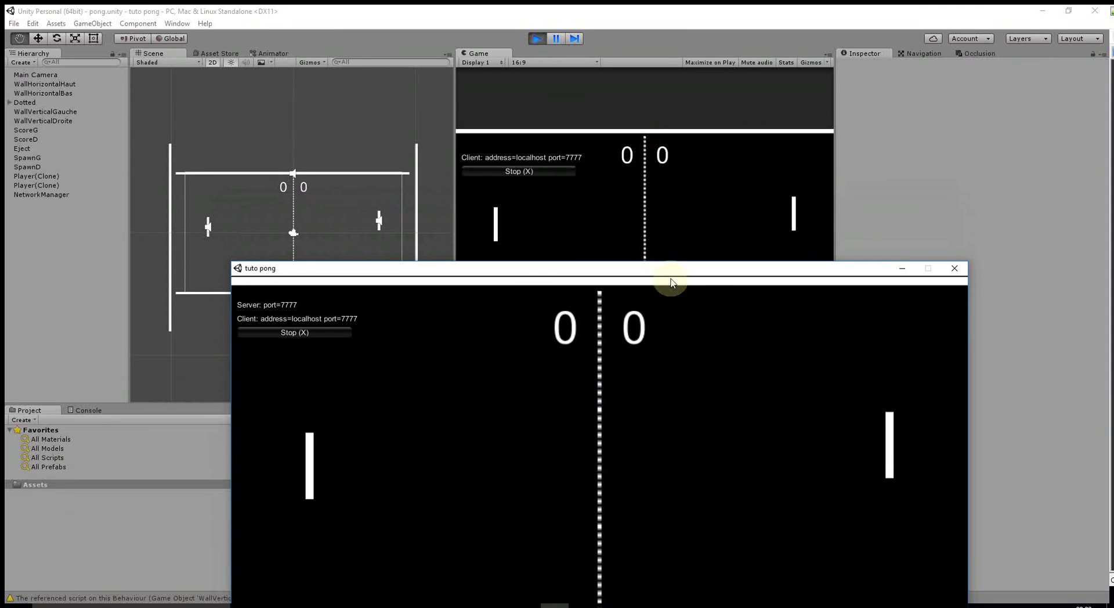
Step: Check down and up paddle movement in the editor game and the standalone game
left_click(611, 12)
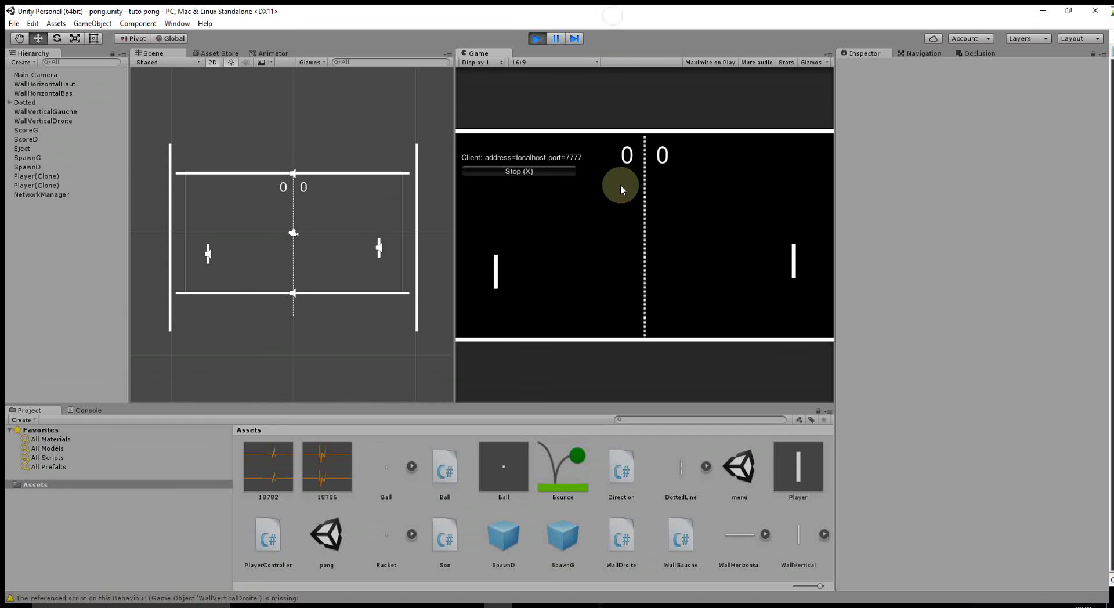
key("Down")
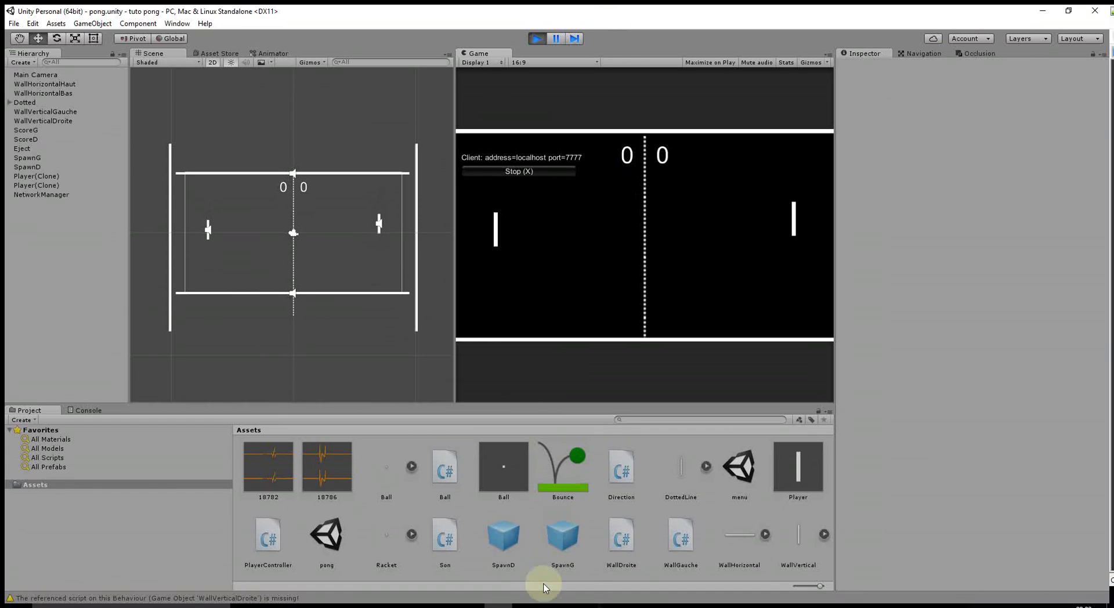
left_click(552, 604)
key("Down")
key("Up")
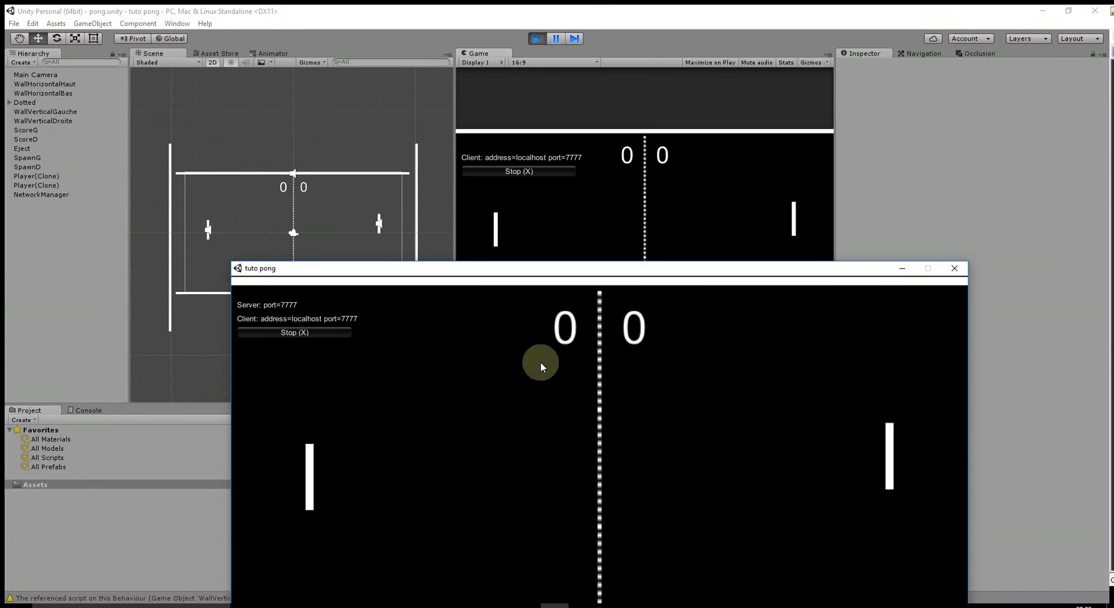
Step: Place the standalone host window at the upper right and move the paddle up and down
left_click_drag(561, 268, 566, 135)
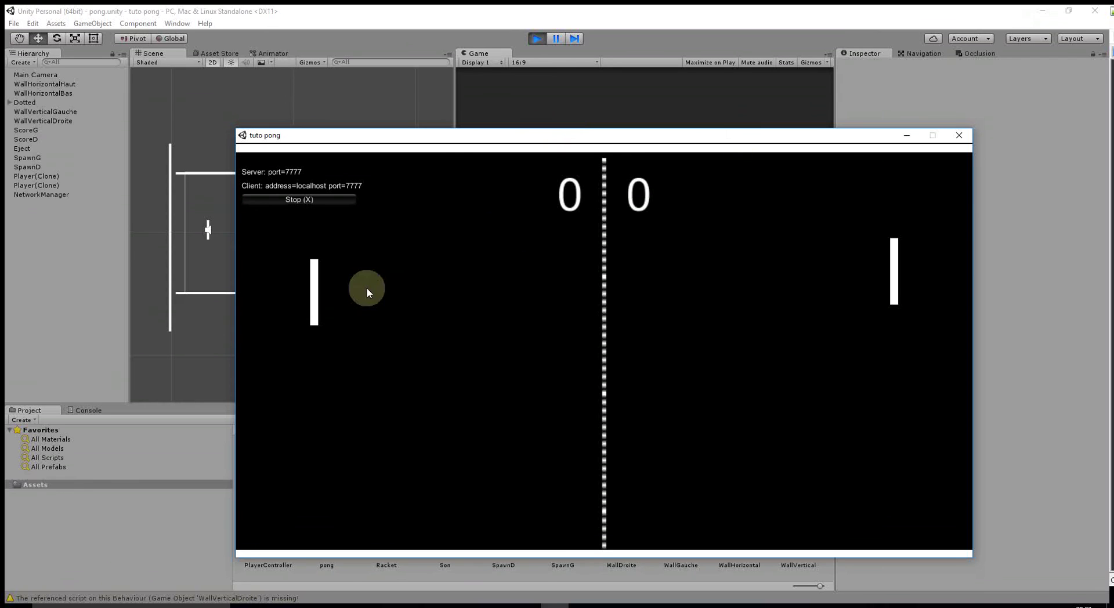
left_click_drag(456, 142, 901, 108)
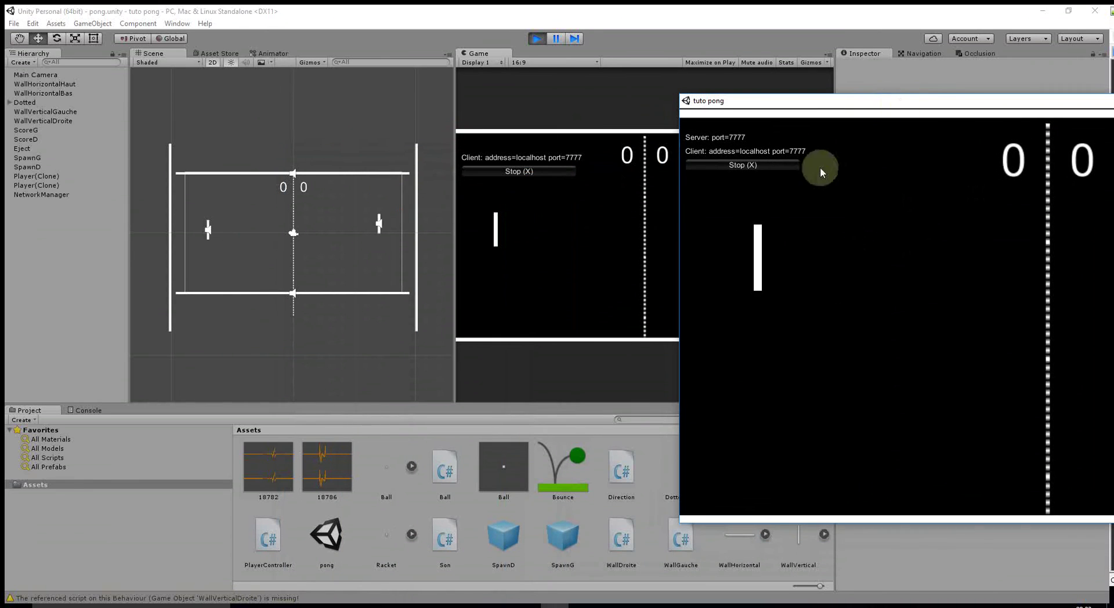
key("Down")
key("Up")
key("Down")
key("Up")
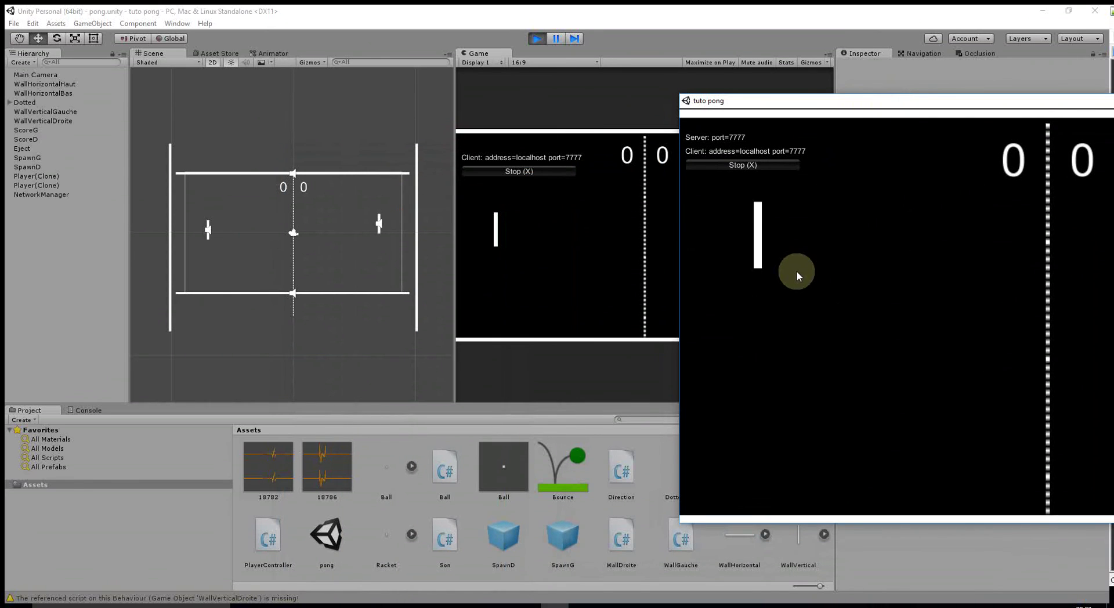
key("Down")
key("Up")
Step: Recentre the host window and repeatedly move the paddles up and down, ending low
left_click_drag(832, 115, 419, 102)
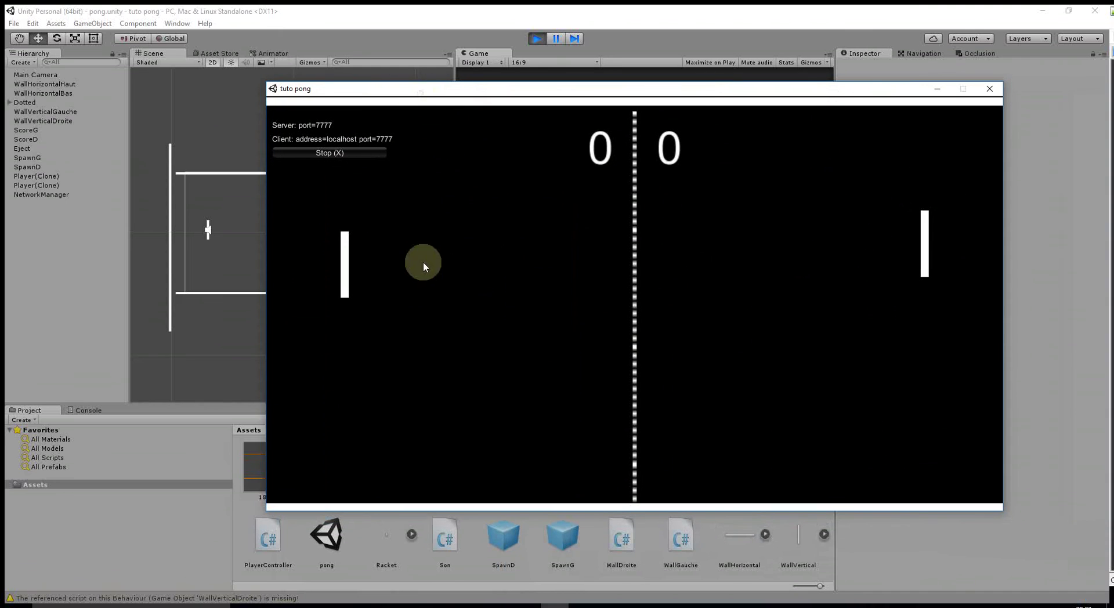
key("Down")
key("Up")
key("Down")
key("Up")
key("Down")
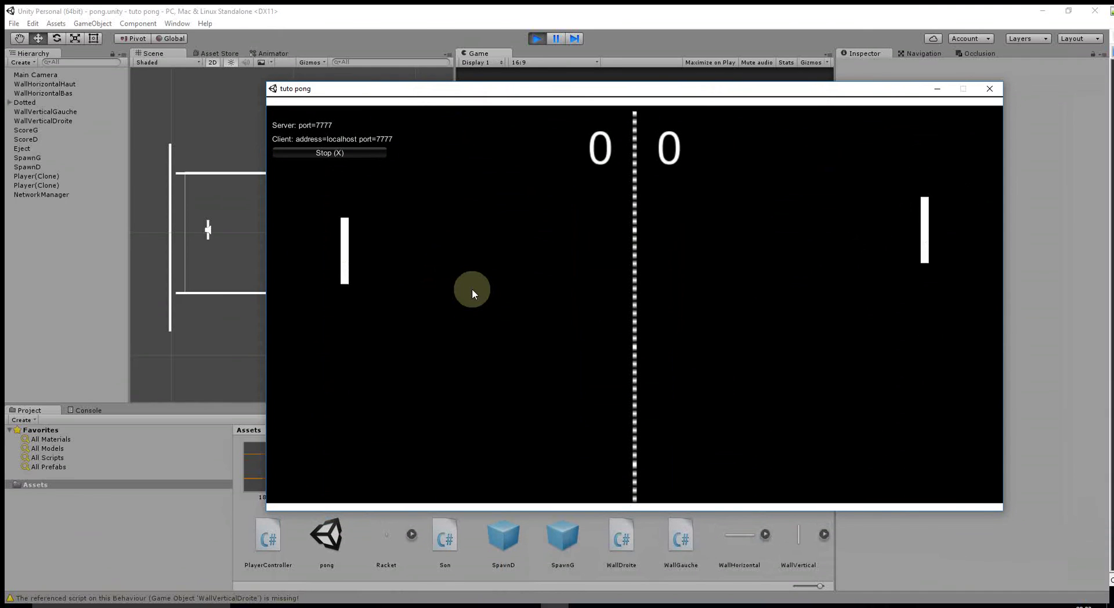
key("Up")
key("Down")
key("Up")
key("Down")
key("Up")
key("Down")
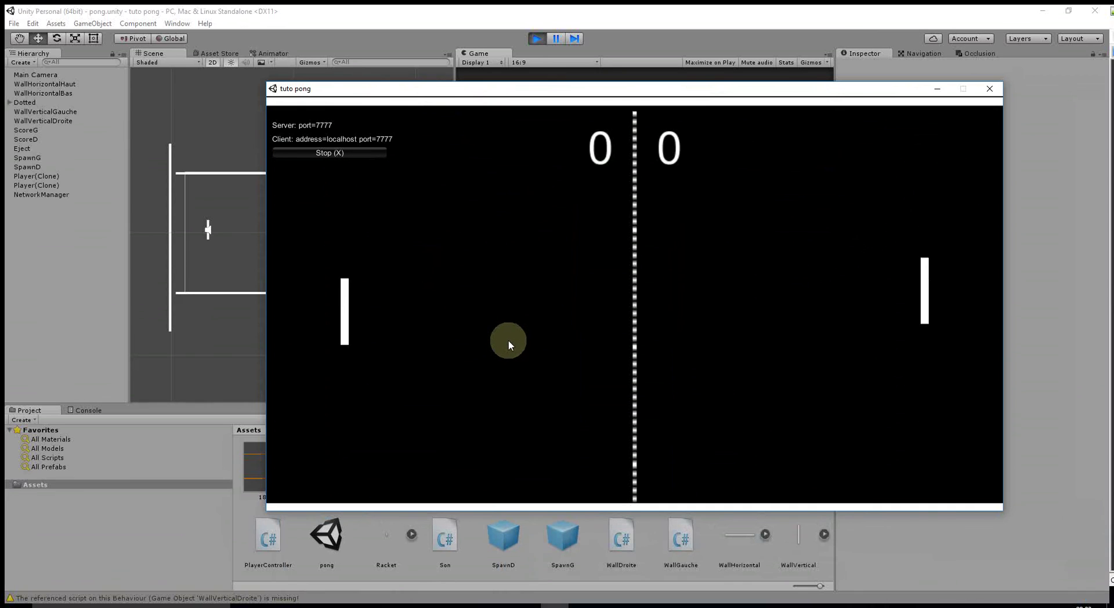
key("Down")
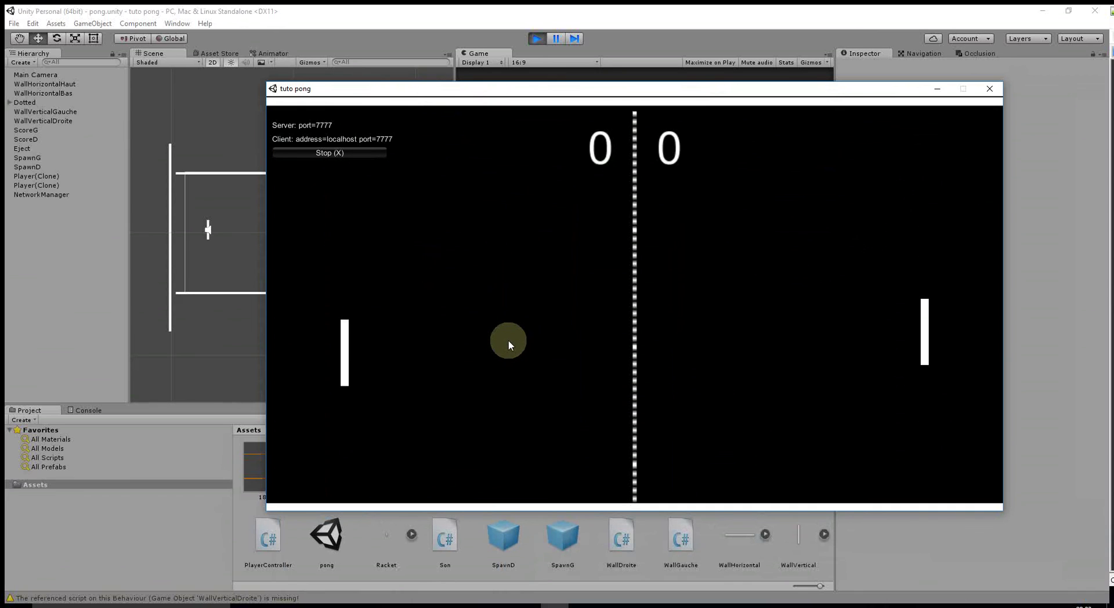